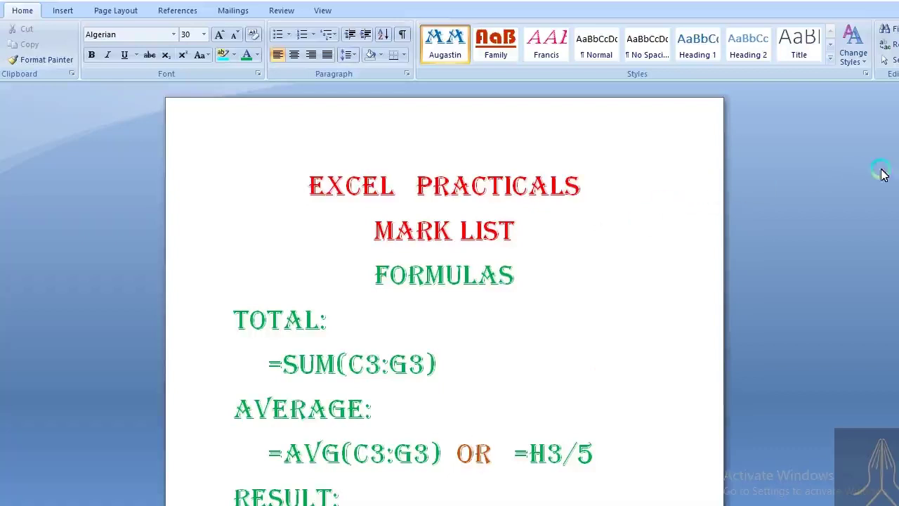
Step: Scroll through the finished mark list to review its layout
{"action": "scroll", "coordinate": [444, 295], "scroll_direction": "down", "scroll_amount": 4}
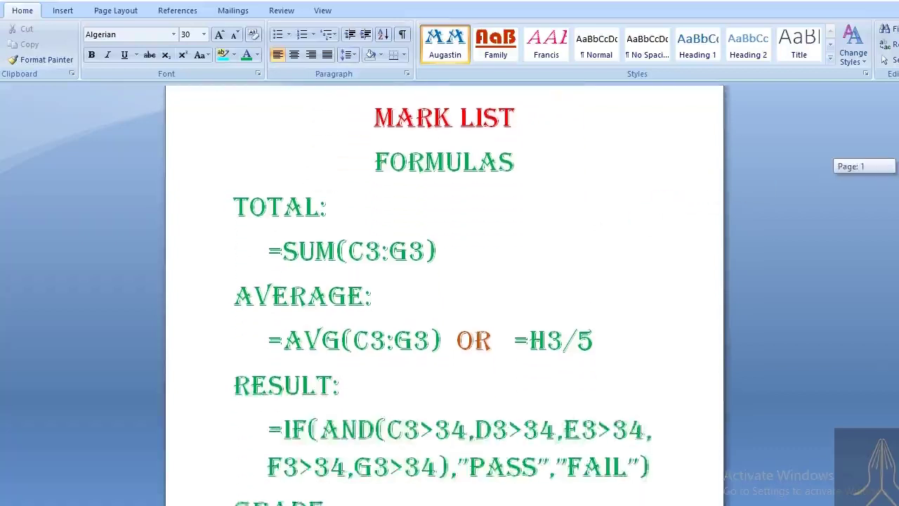
{"action": "scroll", "coordinate": [444, 295], "scroll_direction": "down", "scroll_amount": 2}
{"action": "scroll", "coordinate": [444, 294], "scroll_direction": "up", "scroll_amount": 1}
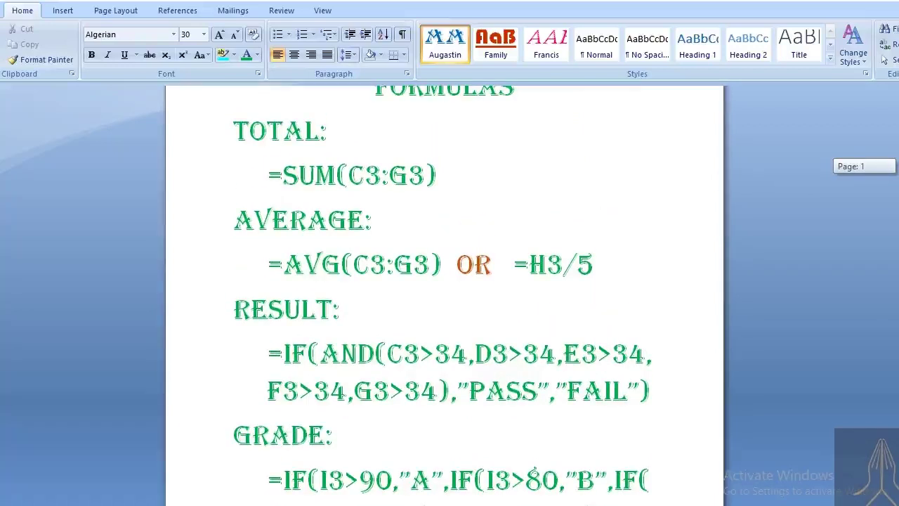
{"action": "scroll", "coordinate": [443, 294], "scroll_direction": "down", "scroll_amount": 1}
{"action": "scroll", "coordinate": [444, 295], "scroll_direction": "down", "scroll_amount": 2}
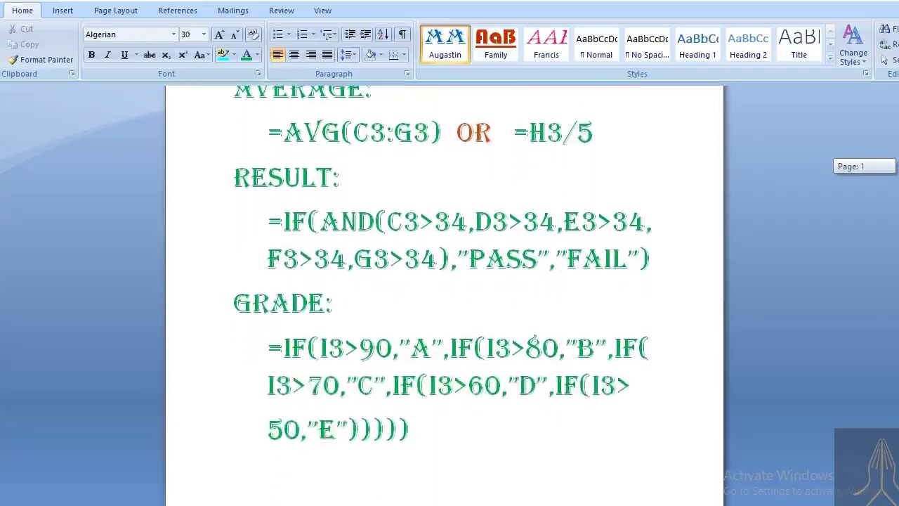
{"action": "scroll", "coordinate": [443, 295], "scroll_direction": "up", "scroll_amount": 2}
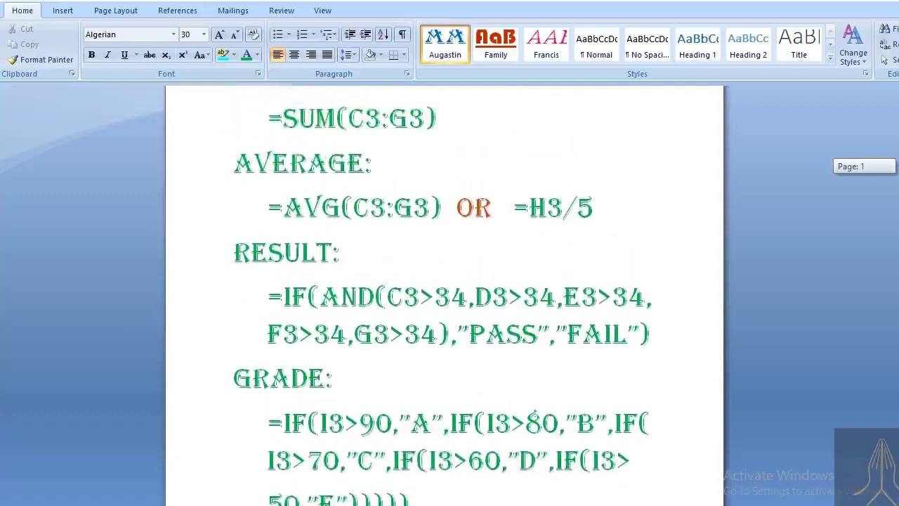
{"action": "scroll", "coordinate": [444, 295], "scroll_direction": "up", "scroll_amount": 2}
{"action": "scroll", "coordinate": [444, 295], "scroll_direction": "up", "scroll_amount": 3}
{"action": "scroll", "coordinate": [443, 295], "scroll_direction": "up", "scroll_amount": 1}
{"action": "scroll", "coordinate": [444, 295], "scroll_direction": "up", "scroll_amount": 1}
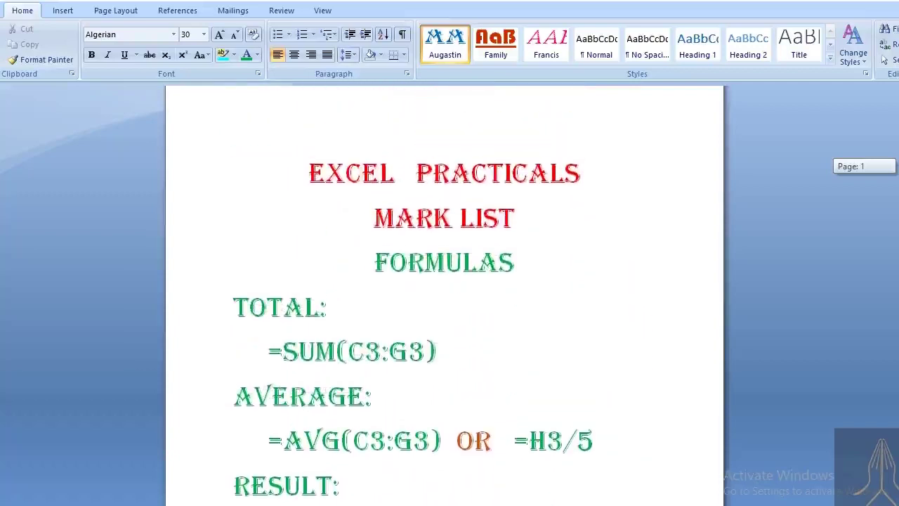
{"action": "scroll", "coordinate": [444, 295], "scroll_direction": "down", "scroll_amount": 2}
{"action": "scroll", "coordinate": [444, 294], "scroll_direction": "down", "scroll_amount": 1}
{"action": "scroll", "coordinate": [444, 295], "scroll_direction": "down", "scroll_amount": 2}
{"action": "scroll", "coordinate": [443, 295], "scroll_direction": "down", "scroll_amount": 1}
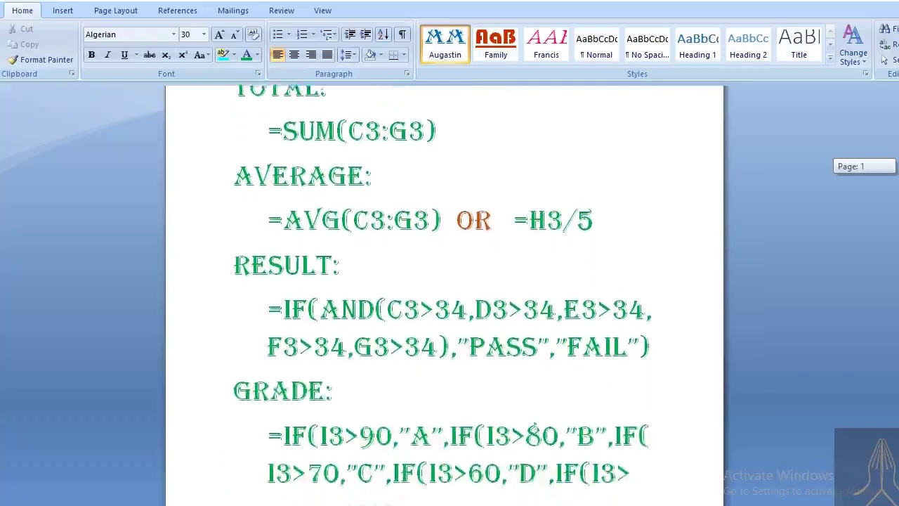
{"action": "scroll", "coordinate": [443, 295], "scroll_direction": "down", "scroll_amount": 1}
{"action": "scroll", "coordinate": [477, 281], "scroll_direction": "down", "scroll_amount": 1}
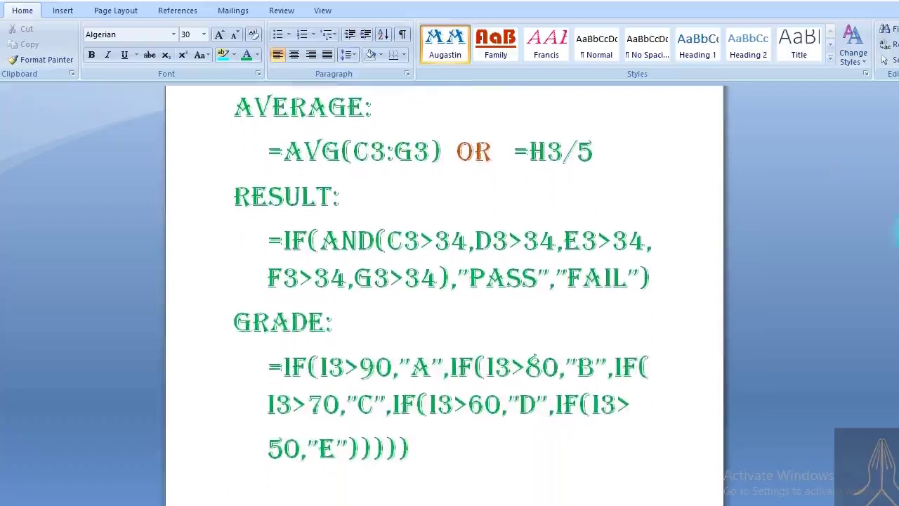
{"action": "scroll", "coordinate": [474, 251], "scroll_direction": "up", "scroll_amount": 2}
{"action": "scroll", "coordinate": [475, 251], "scroll_direction": "up", "scroll_amount": 1}
{"action": "scroll", "coordinate": [475, 252], "scroll_direction": "up", "scroll_amount": 1}
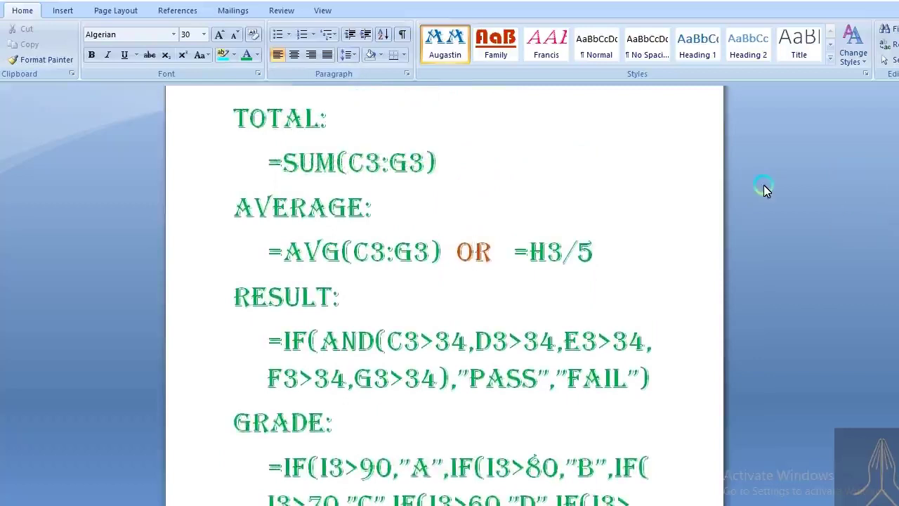
Step: Switch from the finished Book1 mark list to the empty Book2 workbook
{"action": "key", "text": "alt+Tab"}
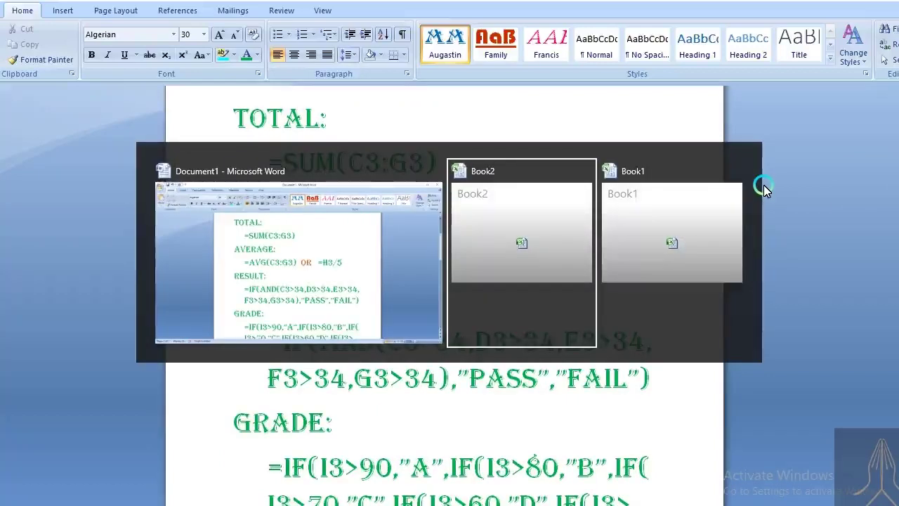
{"action": "key", "text": "alt+Tab"}
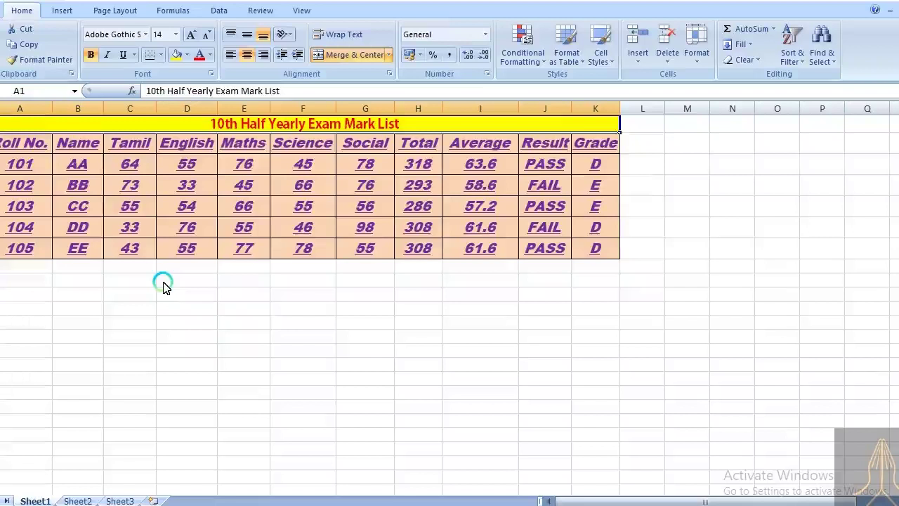
{"action": "key", "text": "alt+Tab"}
{"action": "key", "text": "alt+Tab"}
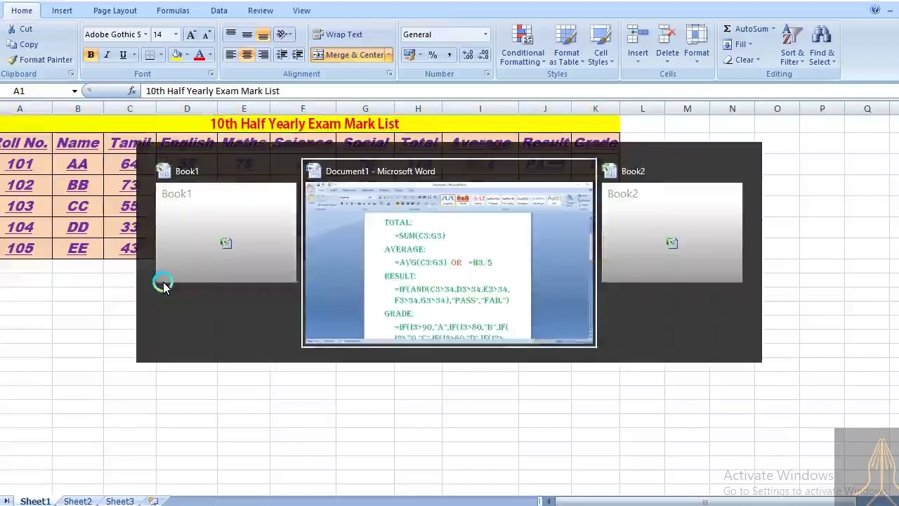
{"action": "key", "text": "alt+Tab"}
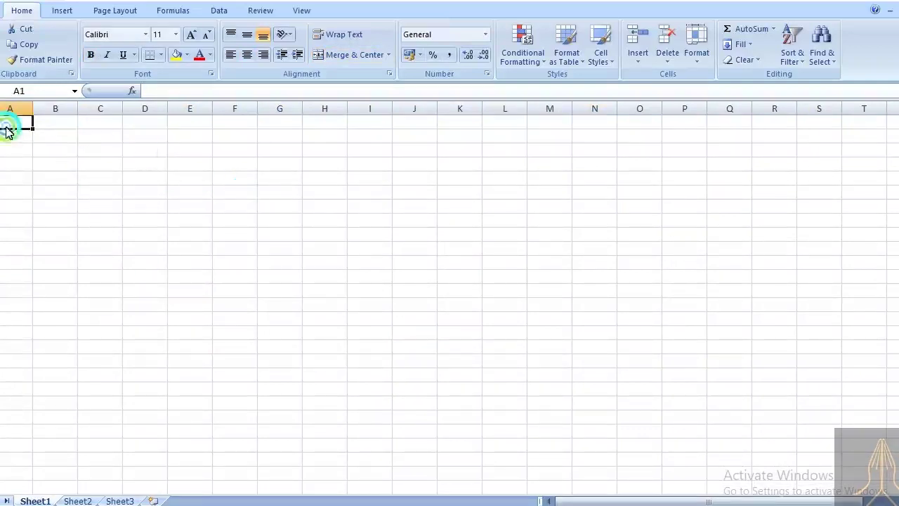
Step: Enter headers Roll No., Name, Tamil, English and Maths across row 2 from A2
{"action": "left_click", "coordinate": [245, 220]}
{"action": "left_click", "coordinate": [417, 249]}
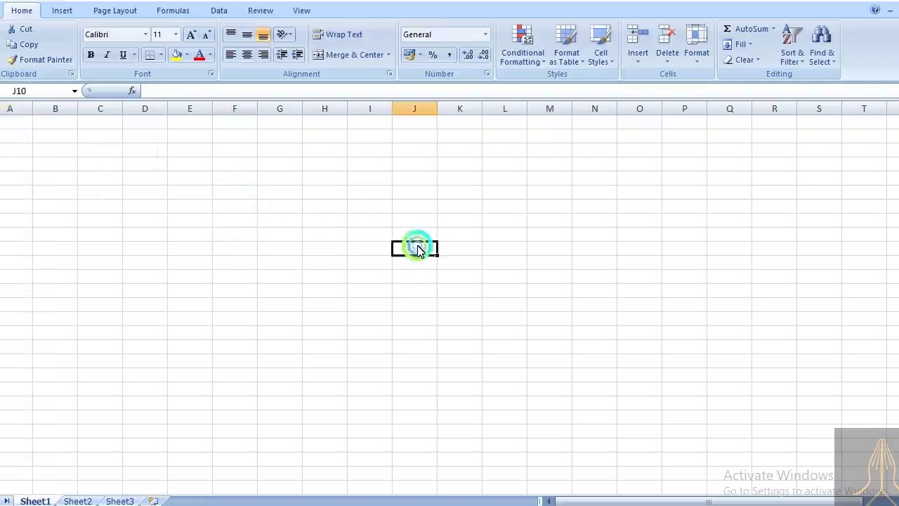
{"action": "left_click", "coordinate": [228, 281]}
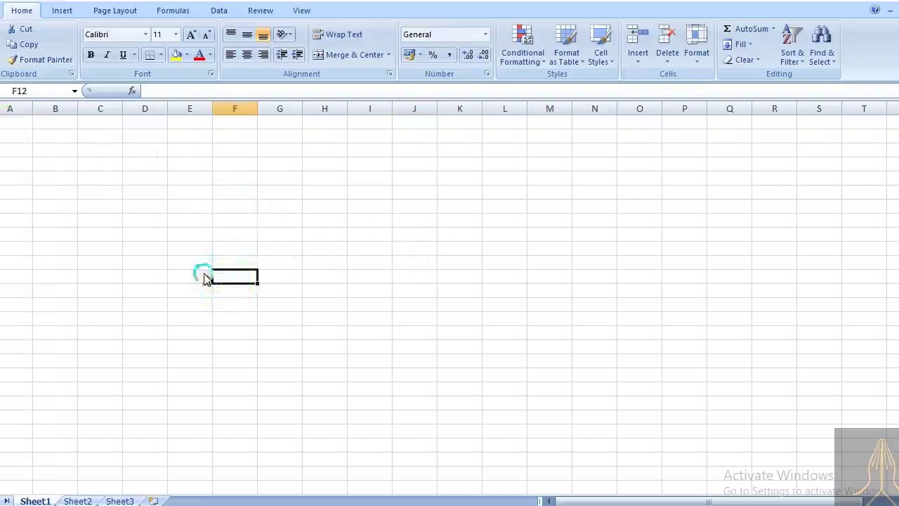
{"action": "left_click", "coordinate": [23, 137]}
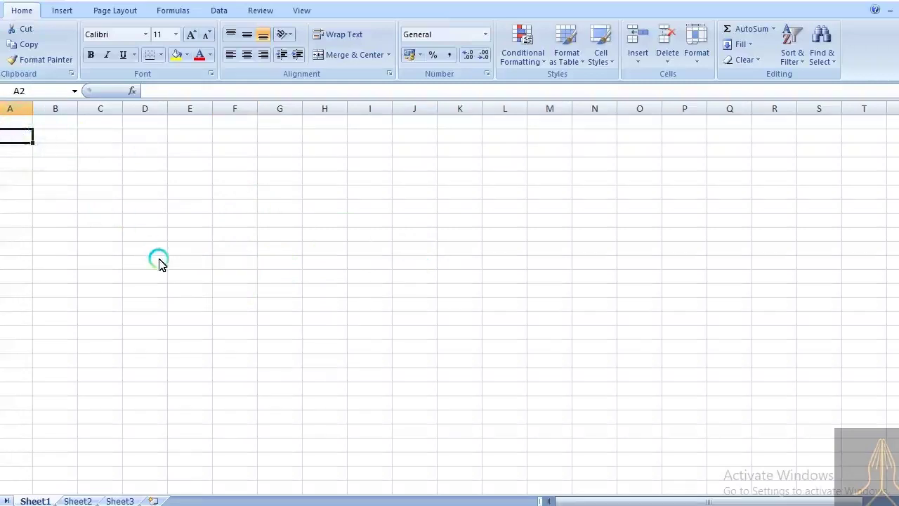
{"action": "type", "text": "Ro"}
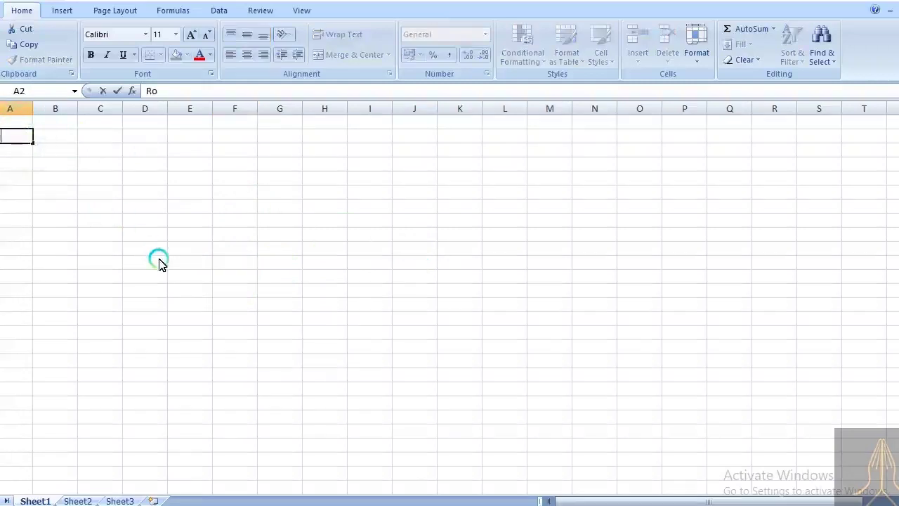
{"action": "type", "text": "ll N"}
{"action": "type", "text": "o."}
{"action": "key", "text": "Tab"}
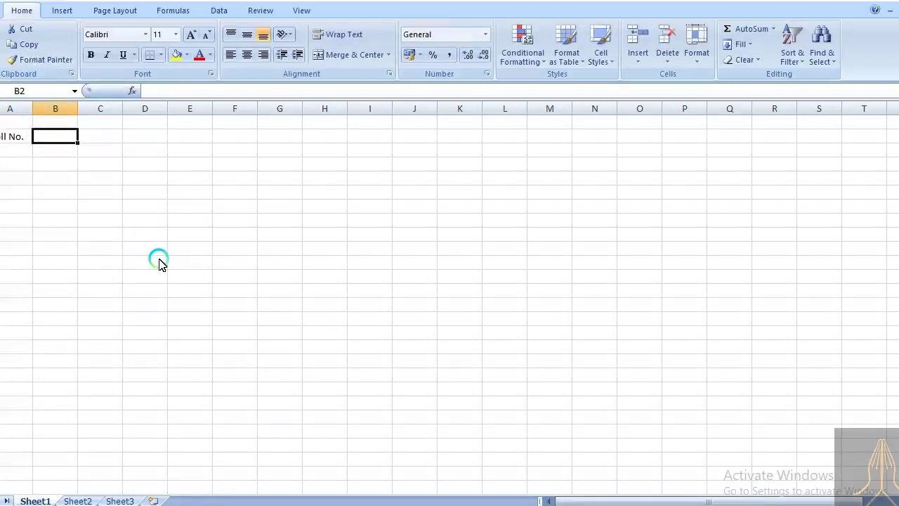
{"action": "type", "text": "Name"}
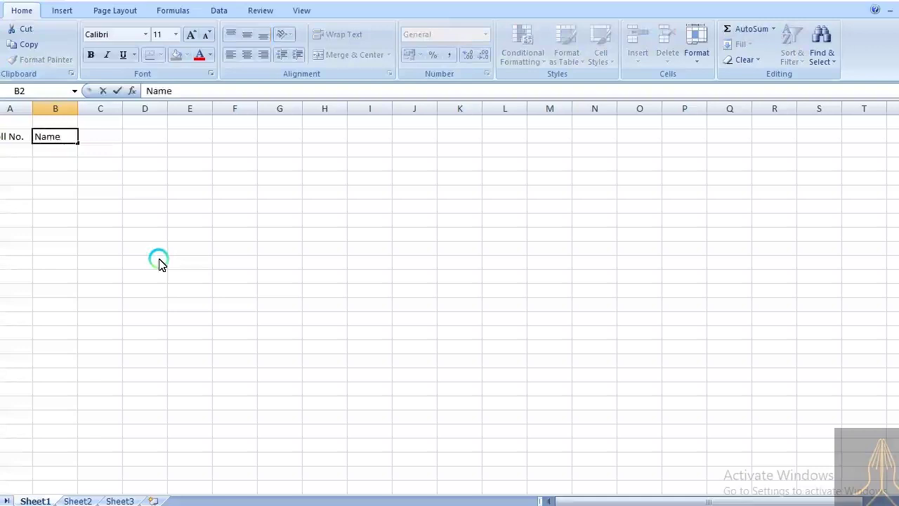
{"action": "key", "text": "Tab"}
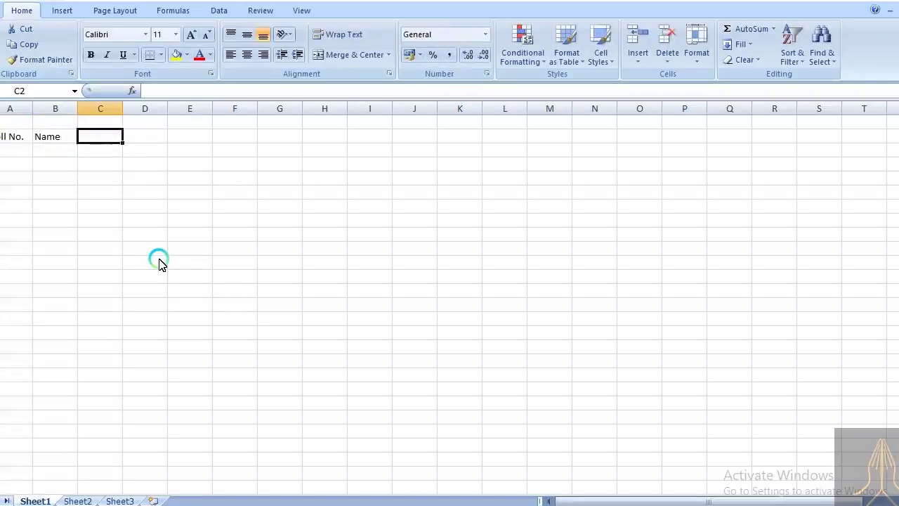
{"action": "type", "text": "Ta"}
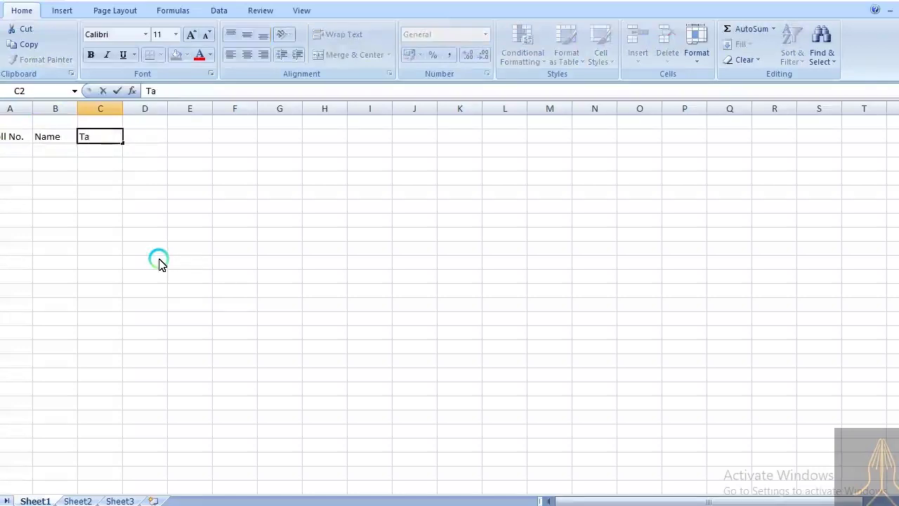
{"action": "type", "text": "mil"}
{"action": "key", "text": "Tab"}
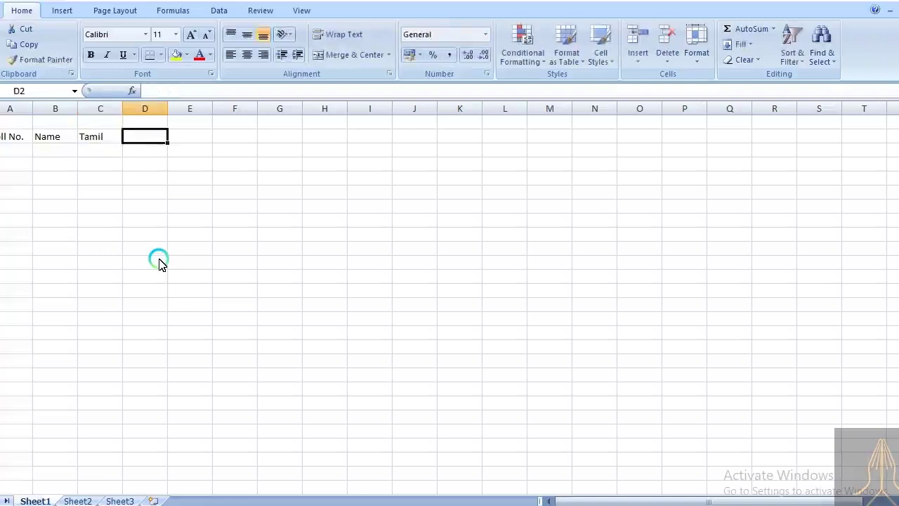
{"action": "type", "text": "En"}
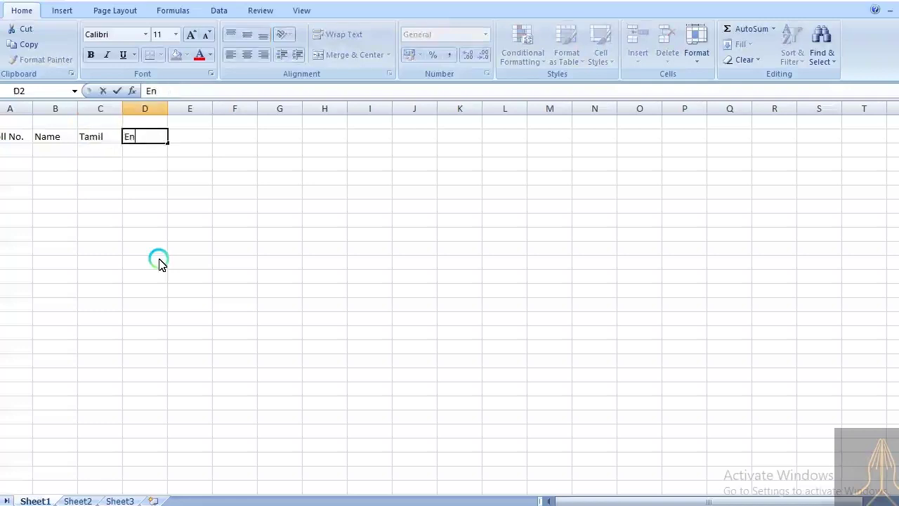
{"action": "type", "text": "glis"}
{"action": "type", "text": "h"}
{"action": "key", "text": "Tab"}
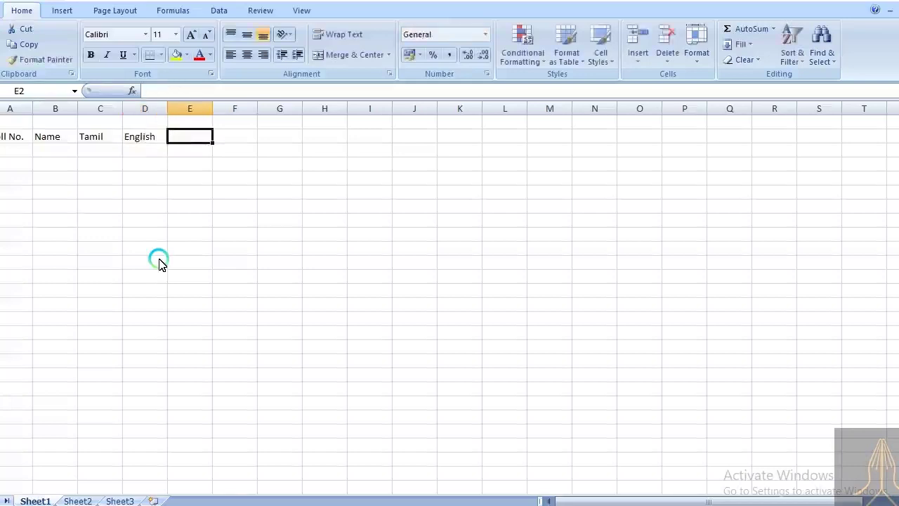
{"action": "type", "text": "Maths"}
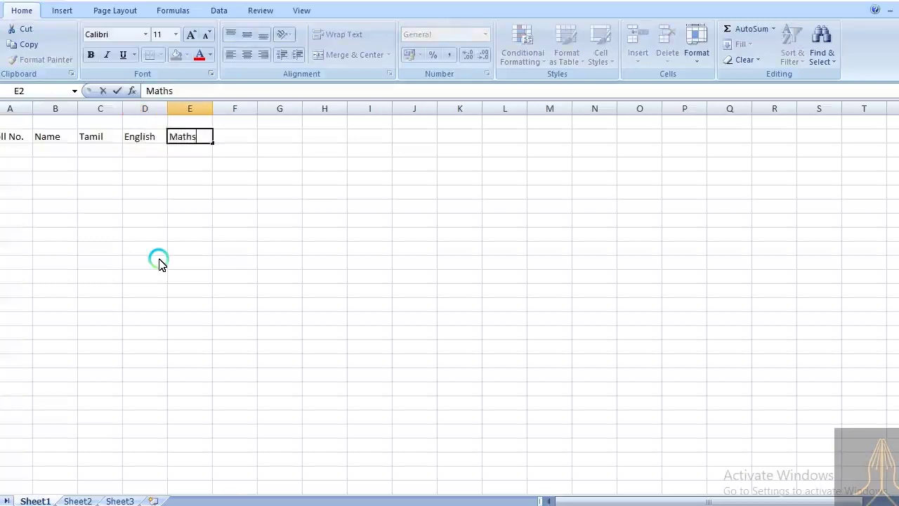
{"action": "key", "text": "Tab"}
Step: Add the Science, Social, Total, Average, Result and Grade headers, checking the Word formula list
{"action": "type", "text": "Sc"}
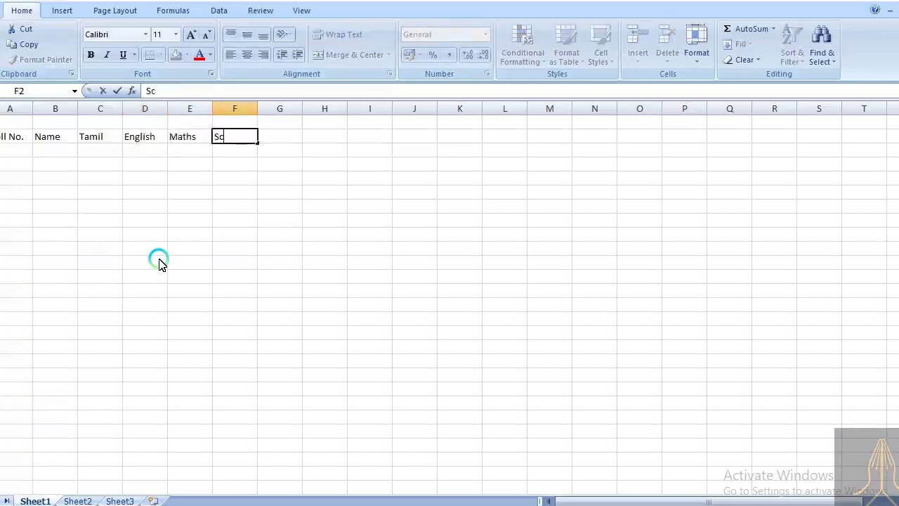
{"action": "type", "text": "ience"}
{"action": "key", "text": "Tab"}
{"action": "type", "text": "S"}
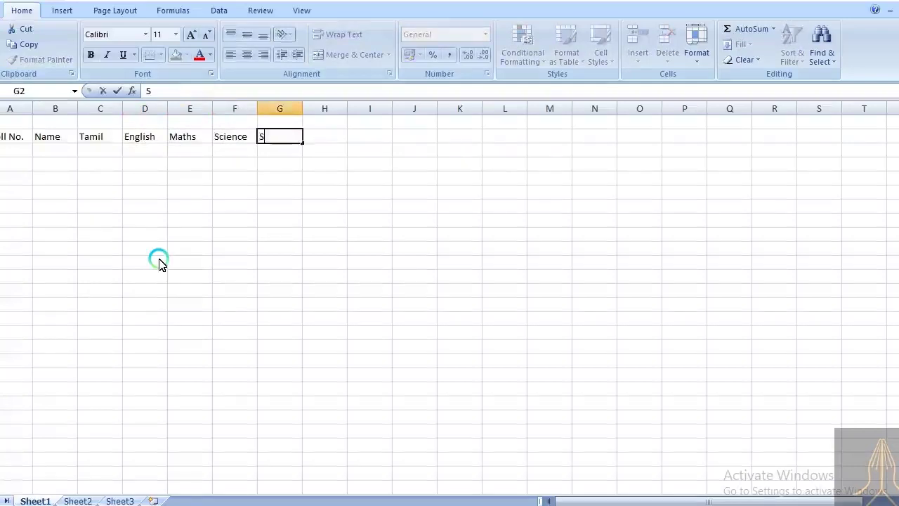
{"action": "type", "text": "ocia;"}
{"action": "key", "text": "BackSpace"}
{"action": "type", "text": "l"}
{"action": "key", "text": "Tab"}
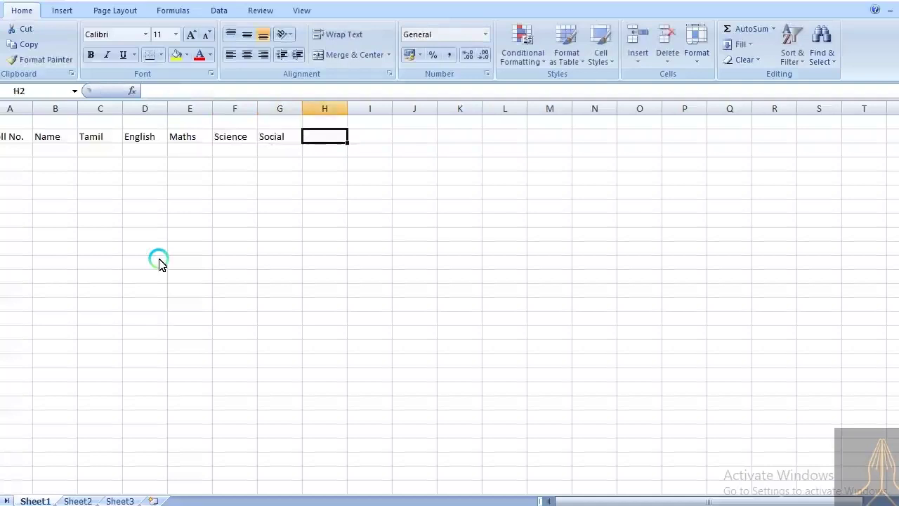
{"action": "type", "text": "Total"}
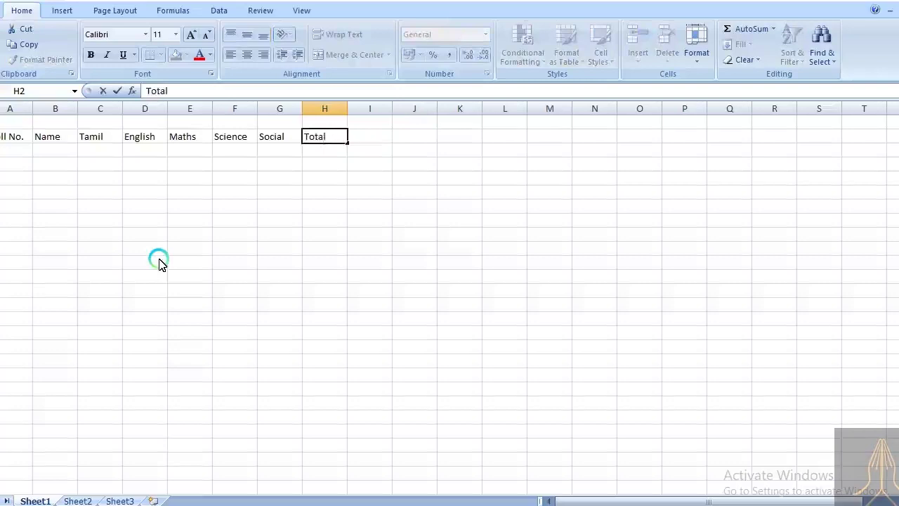
{"action": "key", "text": "Tab"}
{"action": "type", "text": "A"}
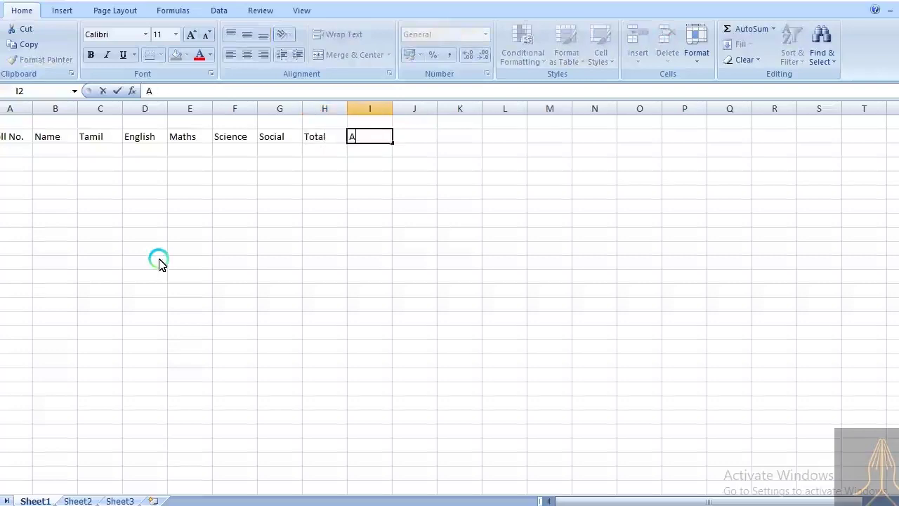
{"action": "type", "text": "vera"}
{"action": "type", "text": "ge"}
{"action": "key", "text": "Tab"}
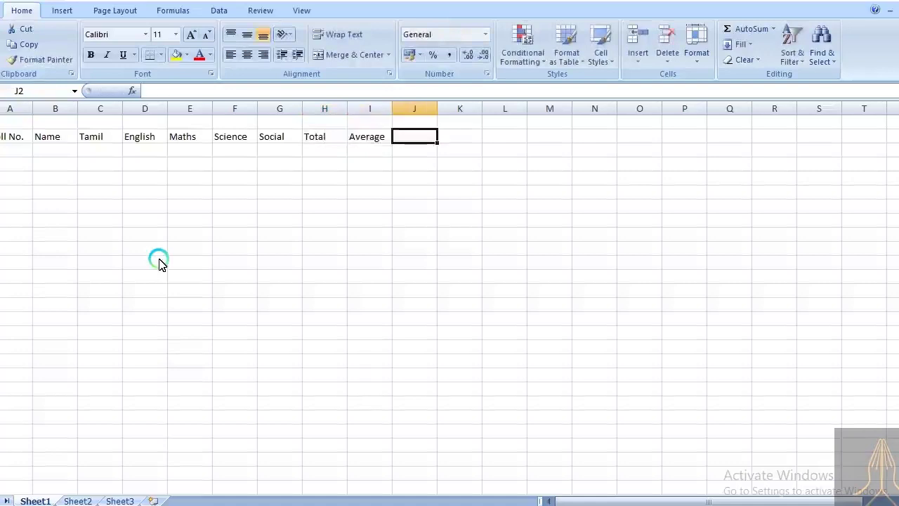
{"action": "type", "text": "Re"}
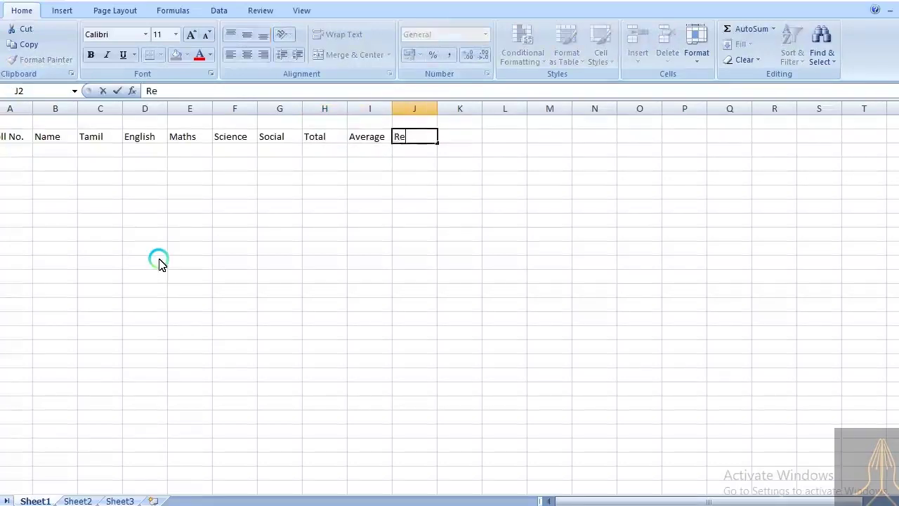
{"action": "type", "text": "sult"}
{"action": "key", "text": "Tab"}
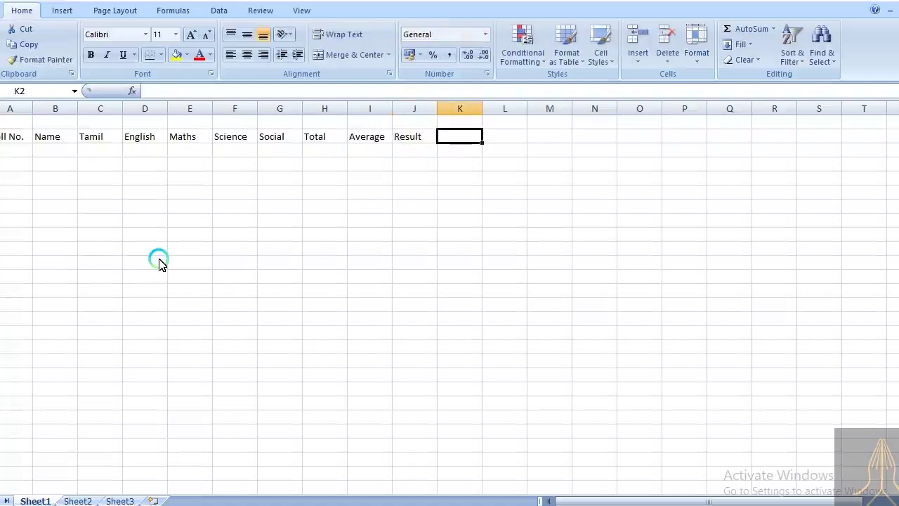
{"action": "type", "text": "Gra"}
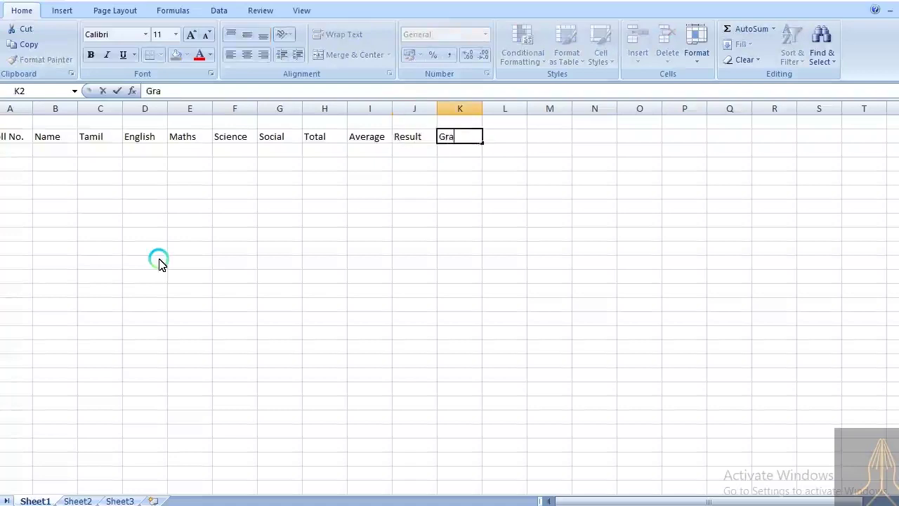
{"action": "type", "text": "de"}
{"action": "key", "text": "alt+Tab"}
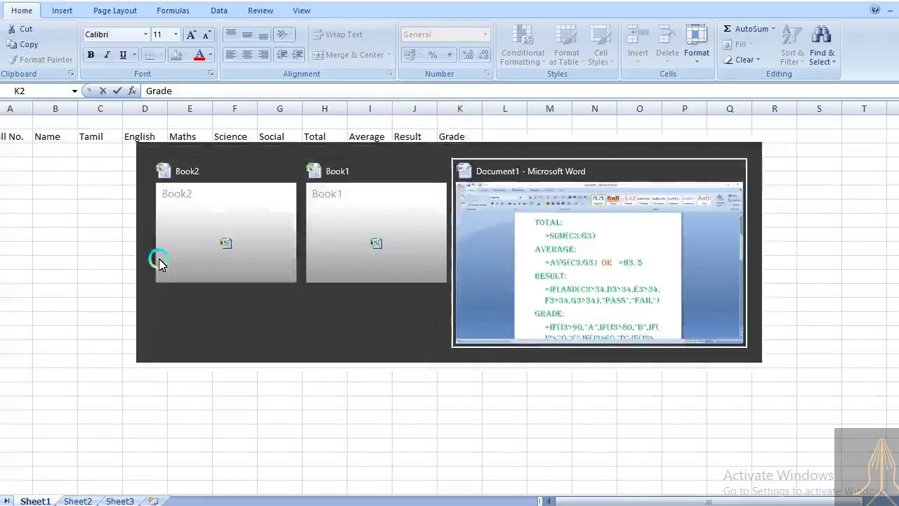
{"action": "key", "text": "alt+Tab"}
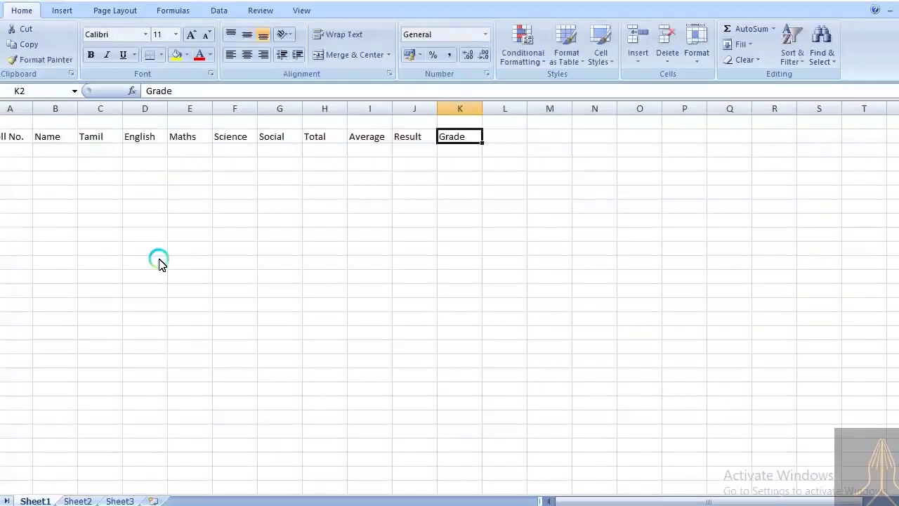
{"action": "key", "text": "alt+Tab"}
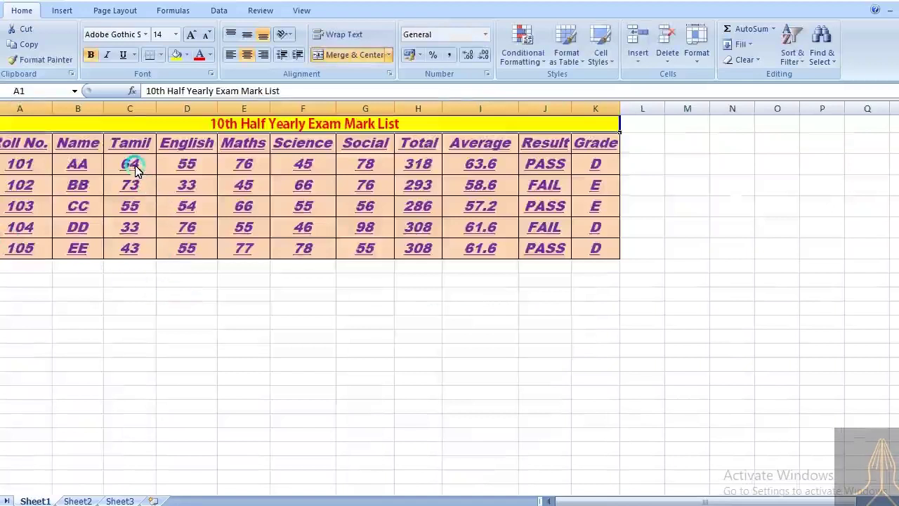
{"action": "left_click_drag", "start_coordinate": [128, 143], "coordinate": [358, 156]}
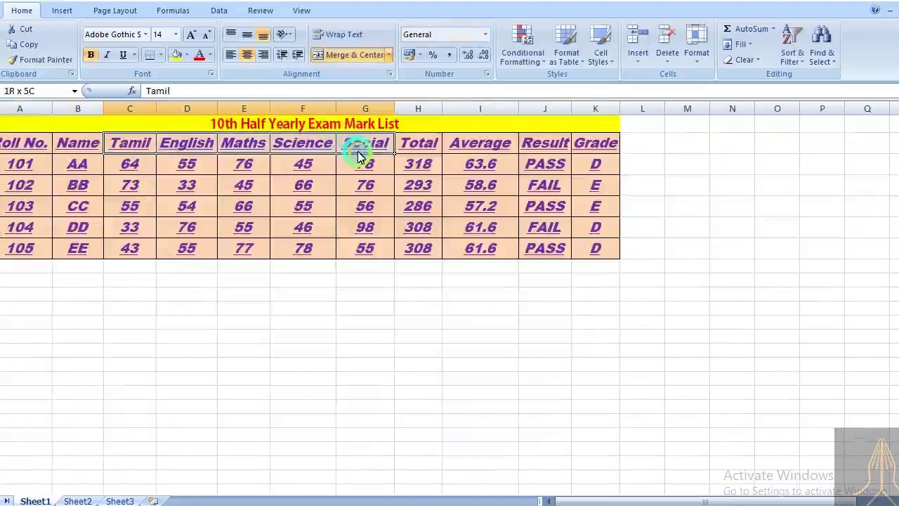
{"action": "left_click", "coordinate": [370, 310]}
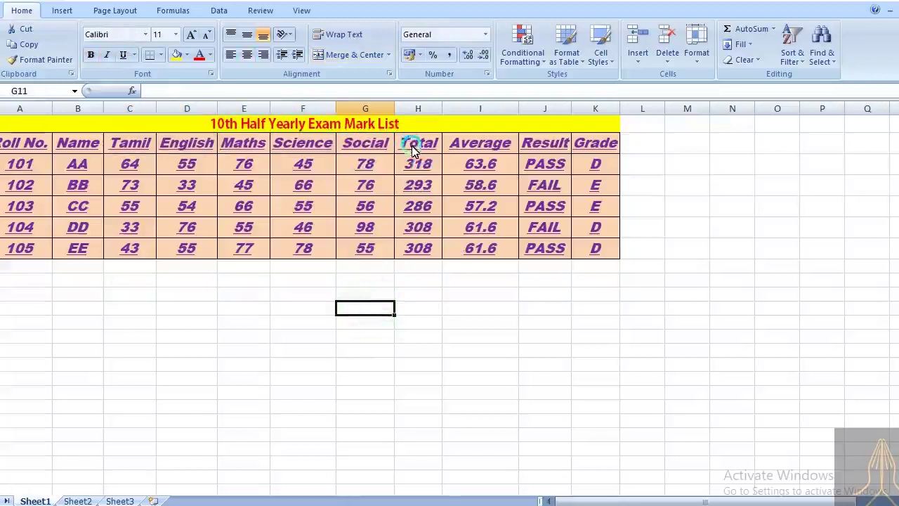
{"action": "mouse_move", "coordinate": [411, 143]}
{"action": "left_mouse_down"}
{"action": "mouse_move", "coordinate": [544, 184]}
{"action": "mouse_move", "coordinate": [594, 249]}
{"action": "left_mouse_up"}
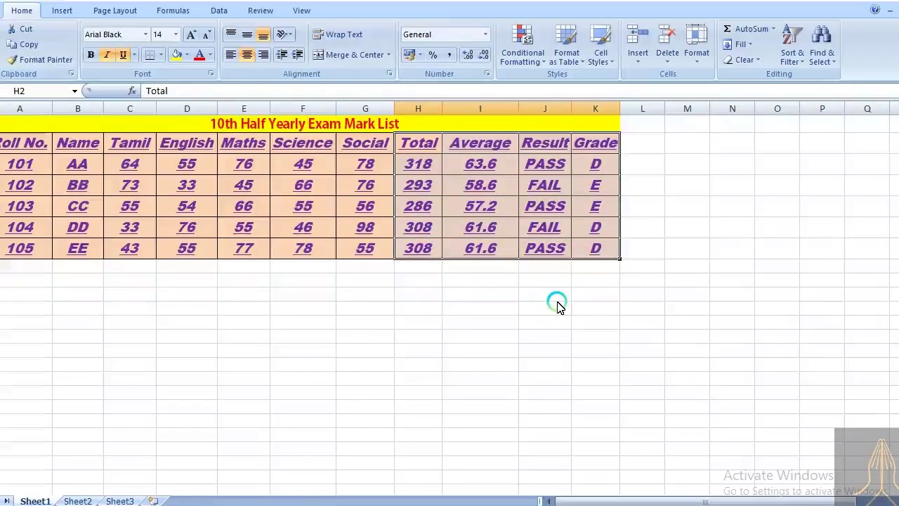
{"action": "left_click", "coordinate": [462, 280]}
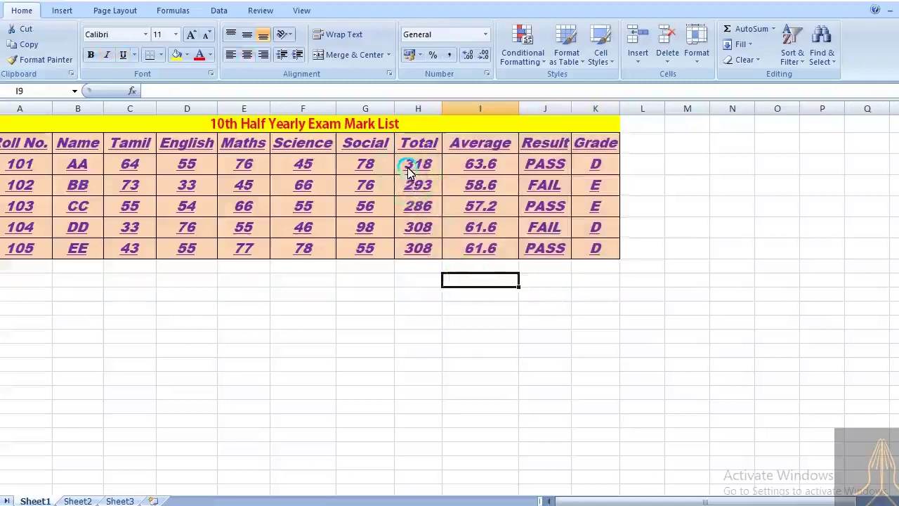
{"action": "key", "text": "alt+Tab"}
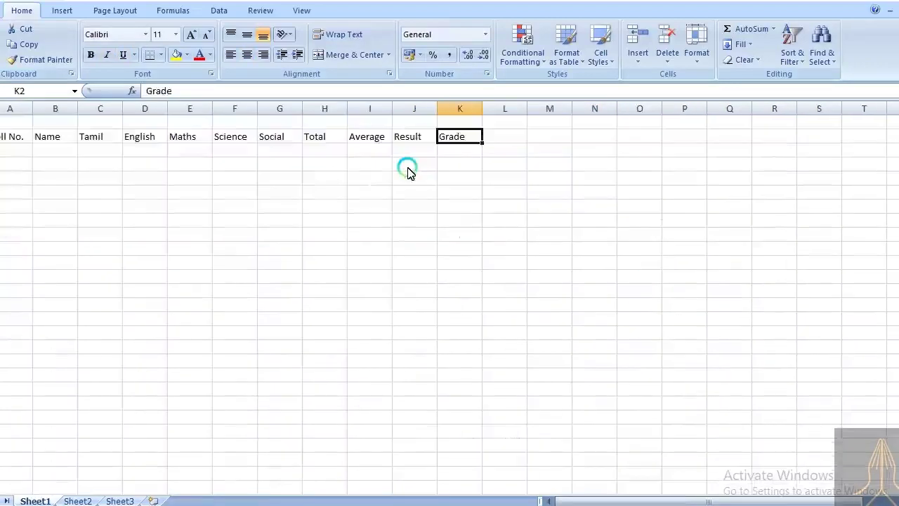
Step: Enter roll numbers 1, 2, 3, 4 and 5 down column A from A3
{"action": "left_click", "coordinate": [25, 159]}
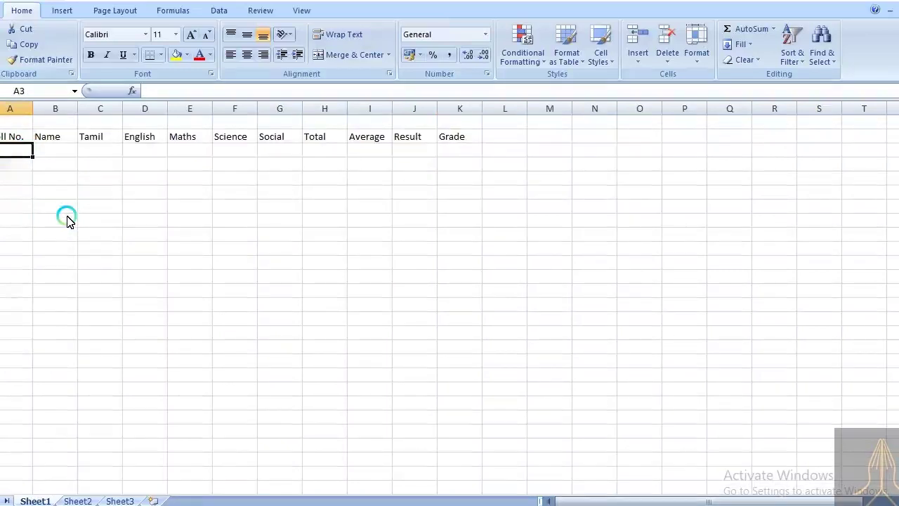
{"action": "type", "text": "1"}
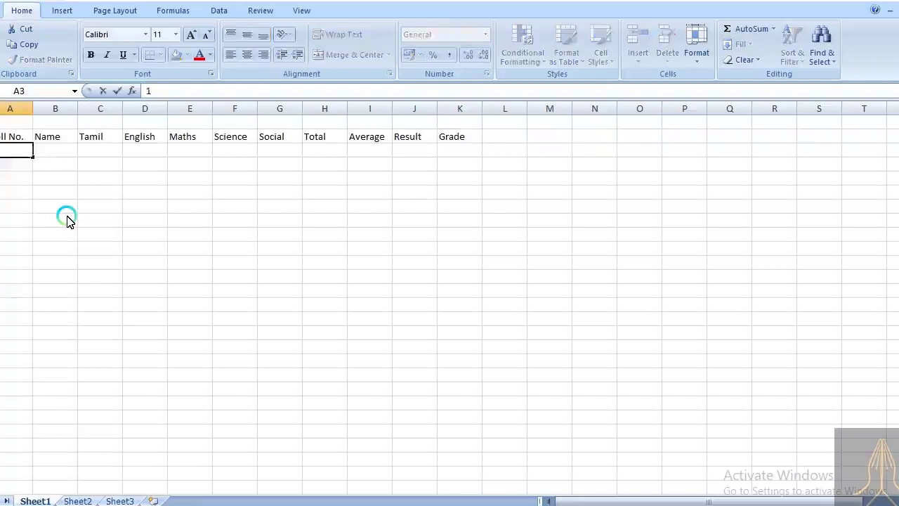
{"action": "key", "text": "Return"}
{"action": "type", "text": "2"}
{"action": "type", "text": "3"}
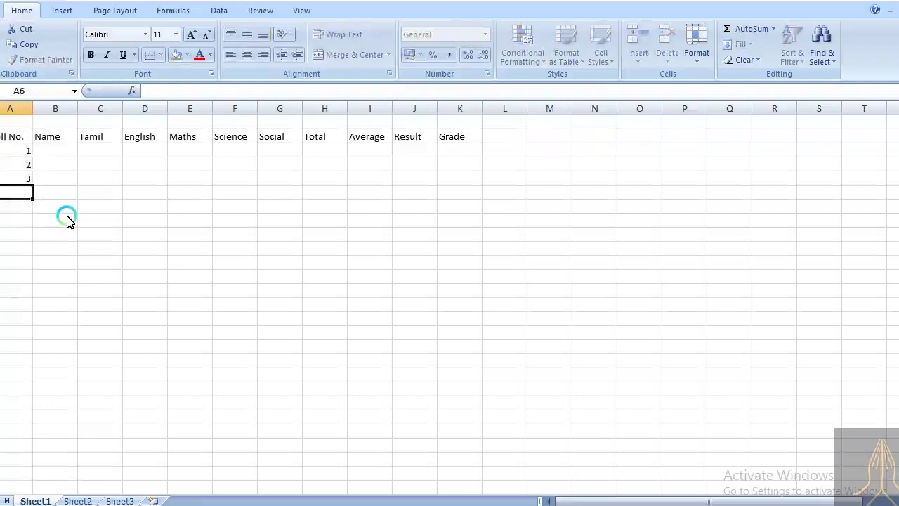
{"action": "key", "text": "Return"}
{"action": "type", "text": "4"}
{"action": "key", "text": "Return"}
{"action": "type", "text": "5"}
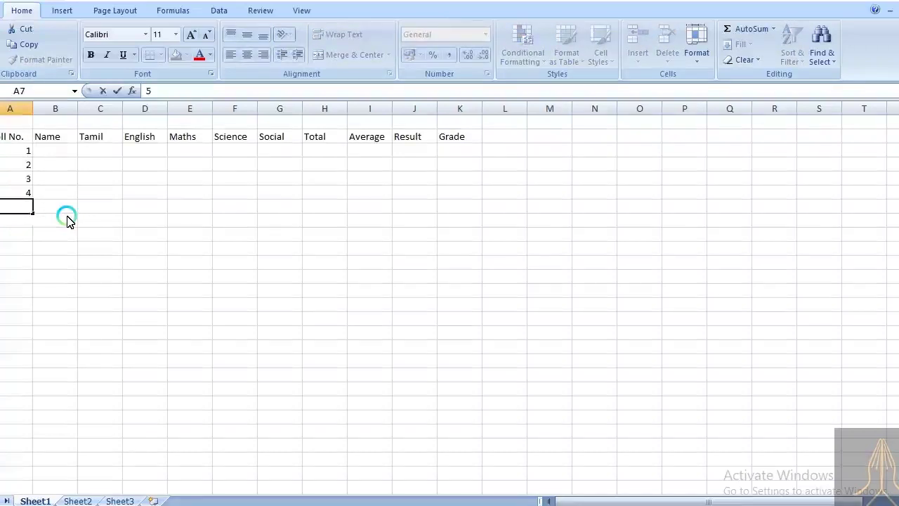
{"action": "key", "text": "Return"}
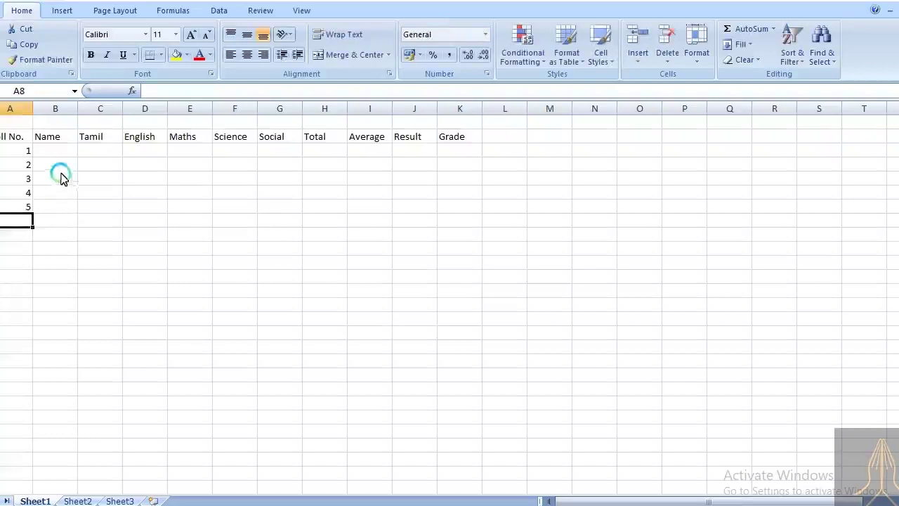
Step: Type the names AA, BB, CC, DD and EE into B3 through B7
{"action": "left_click", "coordinate": [54, 152]}
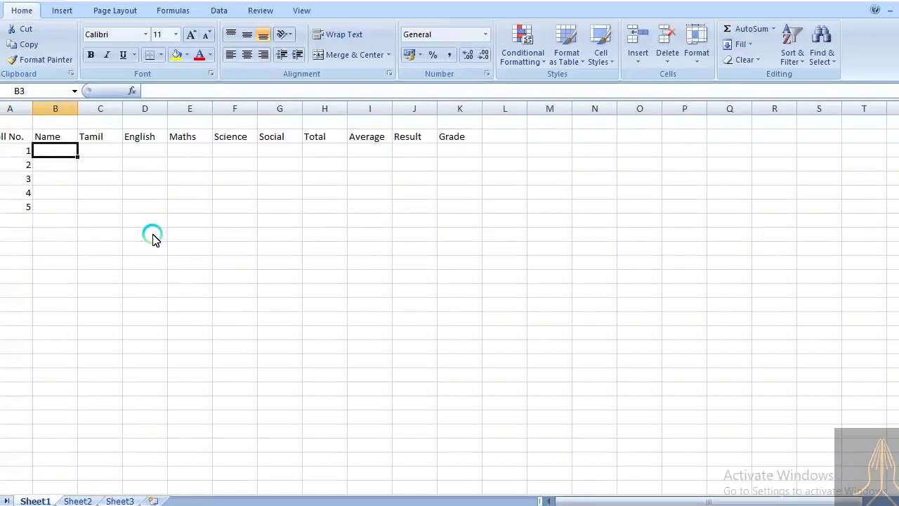
{"action": "type", "text": "AA"}
{"action": "key", "text": "Return"}
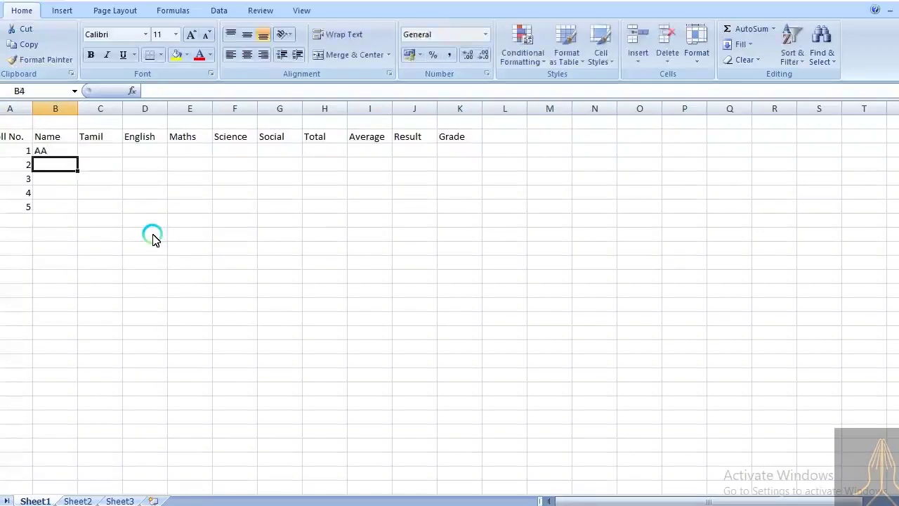
{"action": "type", "text": "BB"}
{"action": "key", "text": "Return"}
{"action": "type", "text": "CC"}
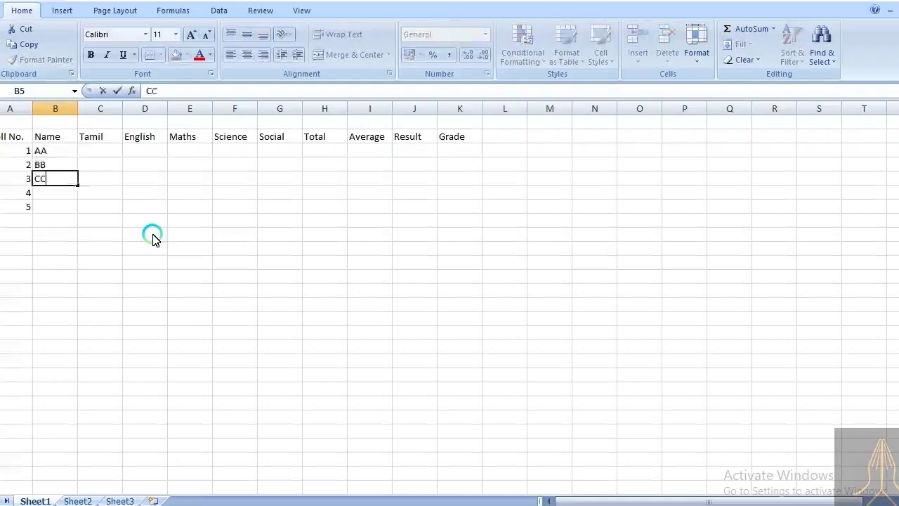
{"action": "key", "text": "Return"}
{"action": "type", "text": "DD"}
{"action": "key", "text": "Return"}
{"action": "type", "text": "EE"}
{"action": "key", "text": "Tab"}
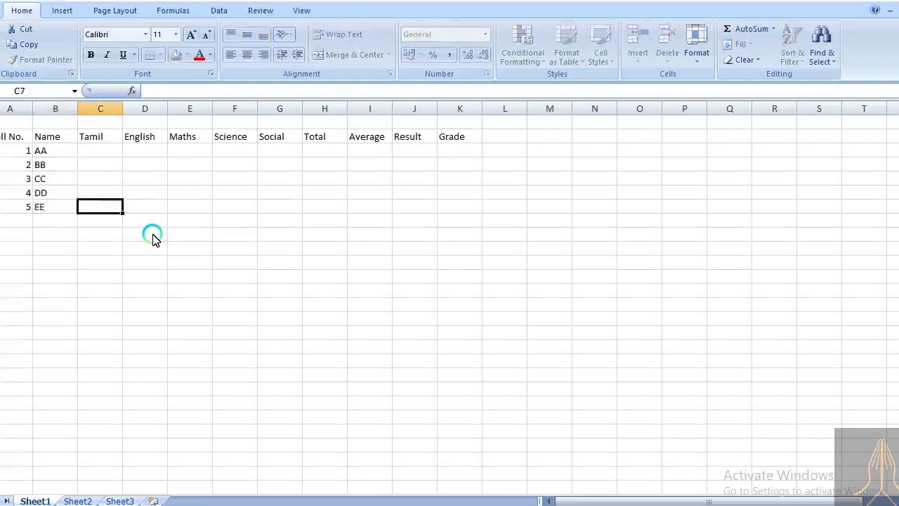
{"action": "key", "text": "Up"}
{"action": "key", "text": "Up"}
{"action": "key", "text": "Up"}
{"action": "key", "text": "Up"}
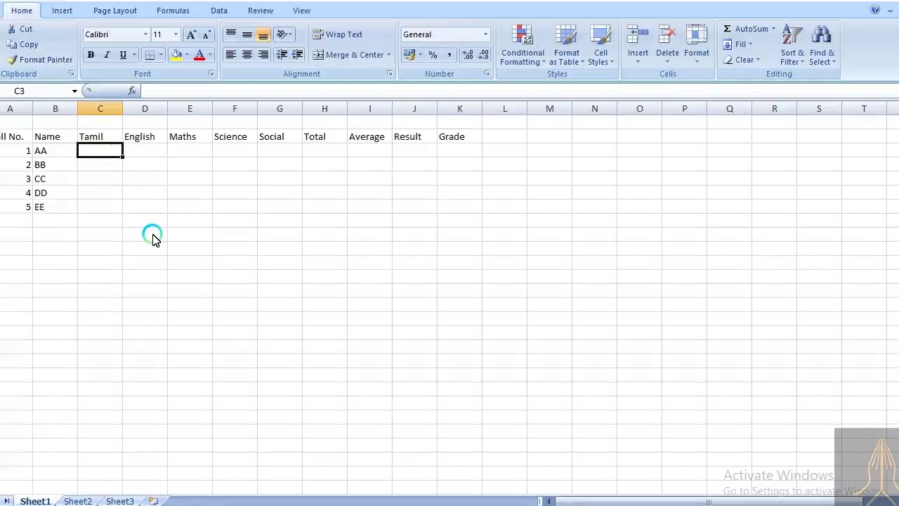
Step: Enter the Tamil marks 45, 56, 67, 78 and 90 for the five students
{"action": "type", "text": "45"}
{"action": "key", "text": "Return"}
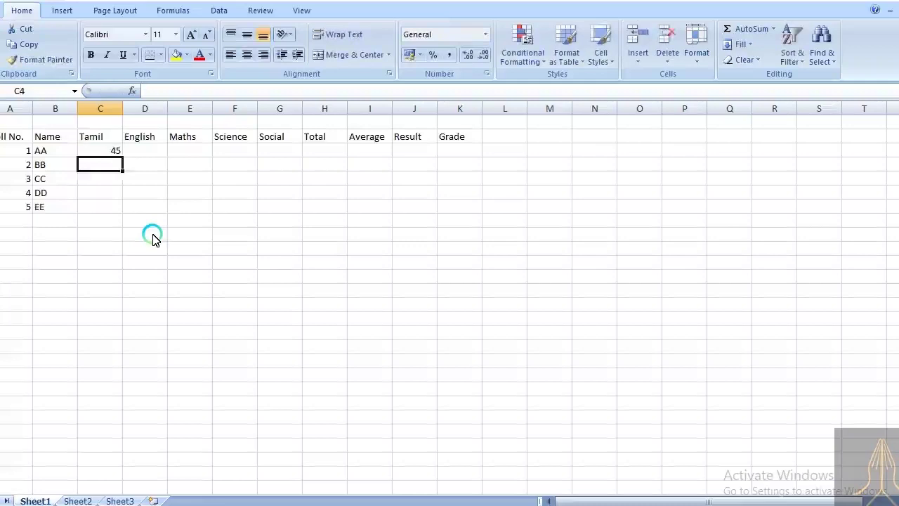
{"action": "type", "text": "56"}
{"action": "key", "text": "Return"}
{"action": "type", "text": "6"}
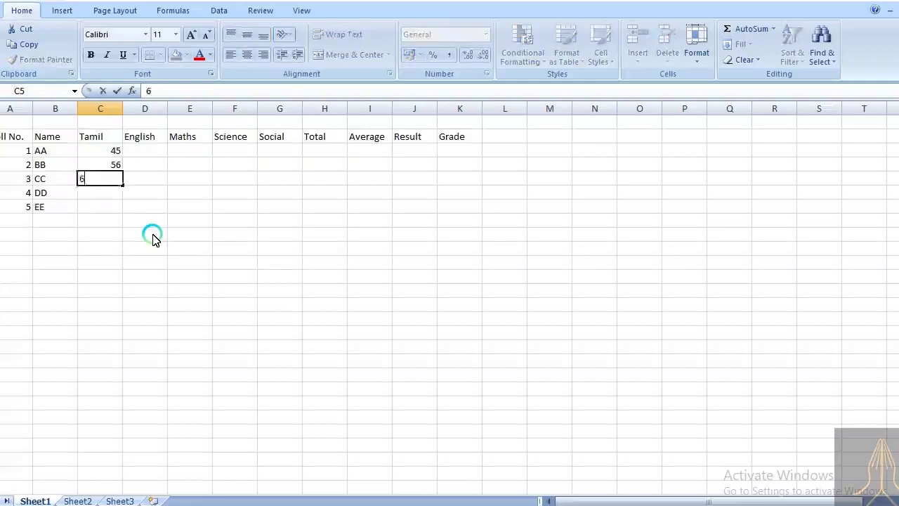
{"action": "type", "text": "7"}
{"action": "key", "text": "Return"}
{"action": "type", "text": "78"}
{"action": "key", "text": "Return"}
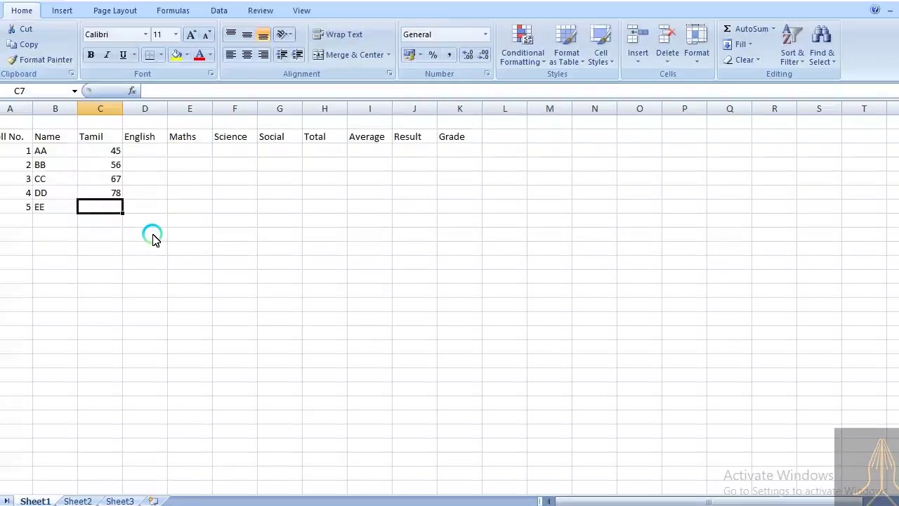
{"action": "type", "text": "90"}
{"action": "key", "text": "Tab"}
{"action": "key", "text": "Up"}
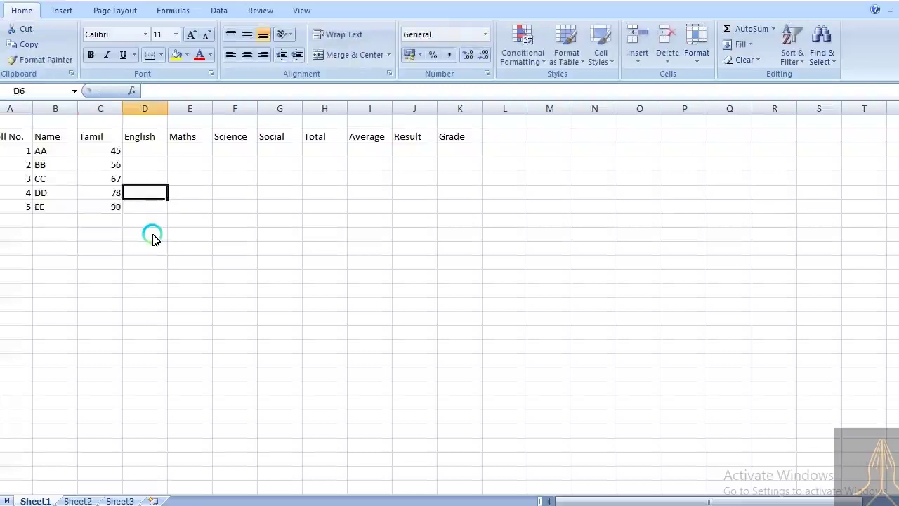
{"action": "key", "text": "Up"}
{"action": "key", "text": "Up"}
{"action": "key", "text": "Up"}
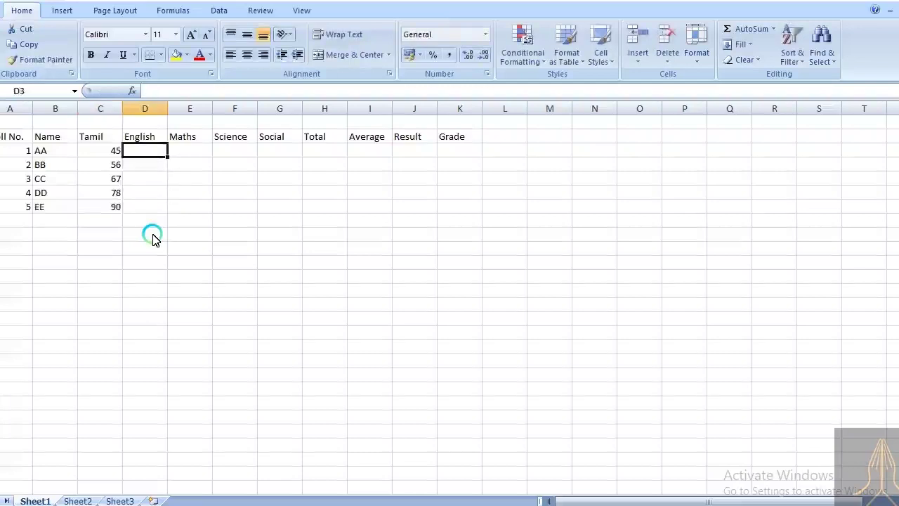
Step: Enter the English marks 33, 44, 55, 66 and 77
{"action": "type", "text": "33"}
{"action": "key", "text": "Return"}
{"action": "type", "text": "44"}
{"action": "key", "text": "Return"}
{"action": "type", "text": "5"}
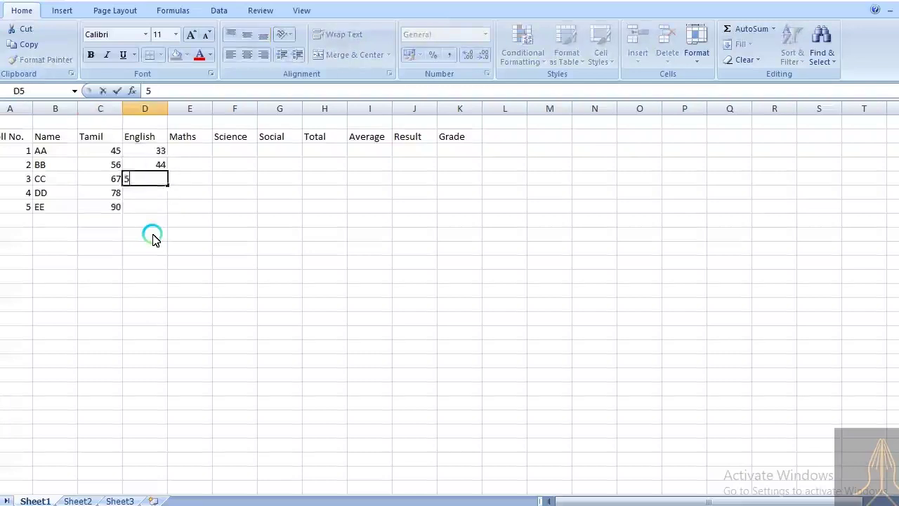
{"action": "type", "text": "5"}
{"action": "key", "text": "Return"}
{"action": "type", "text": "66"}
{"action": "key", "text": "Return"}
{"action": "type", "text": "77"}
{"action": "key", "text": "Tab"}
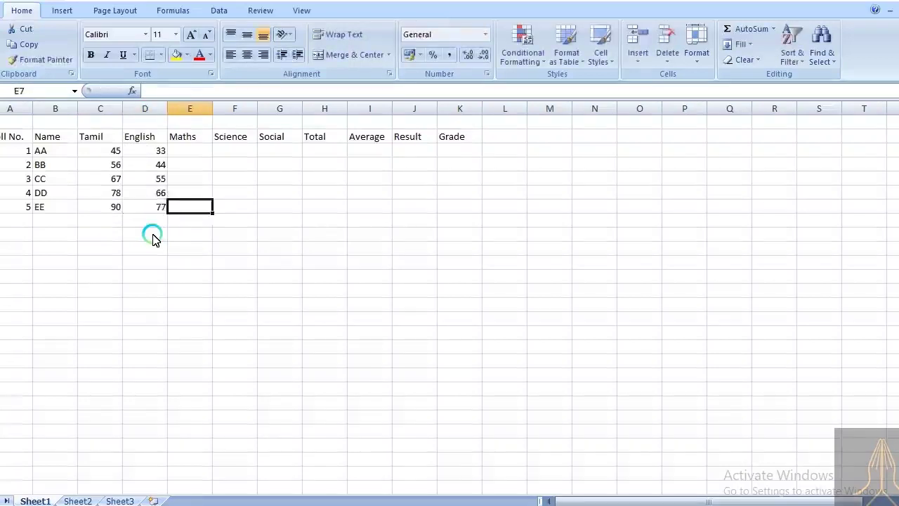
{"action": "key", "text": "Up"}
{"action": "key", "text": "Up"}
{"action": "key", "text": "Up"}
{"action": "key", "text": "Up"}
Step: Enter the Maths marks 45, 54, 56 and 65 down the Maths column
{"action": "type", "text": "4"}
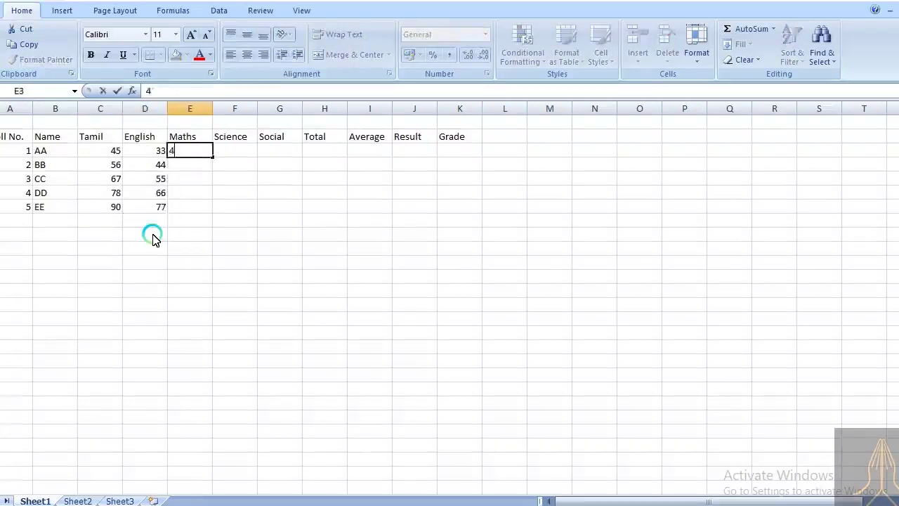
{"action": "type", "text": "5"}
{"action": "key", "text": "Return"}
{"action": "type", "text": "54"}
{"action": "key", "text": "Return"}
{"action": "type", "text": "5"}
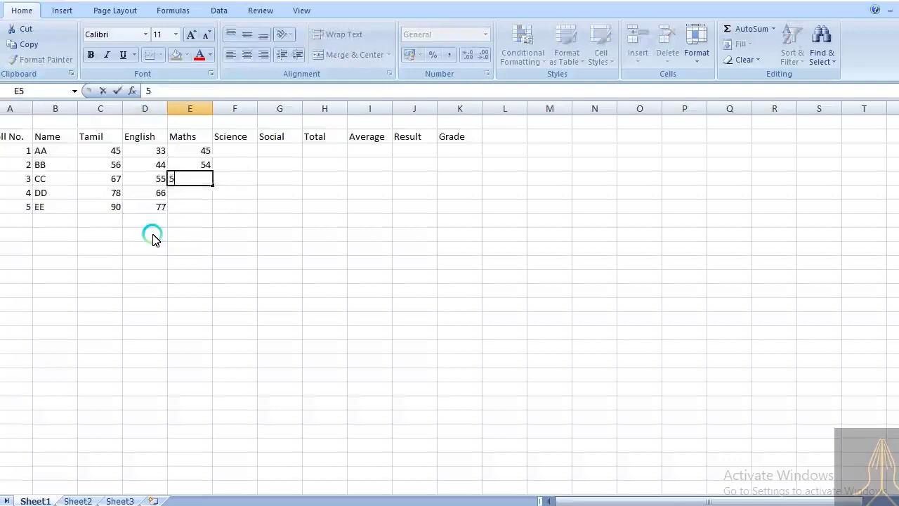
{"action": "type", "text": "6"}
{"action": "key", "text": "Return"}
{"action": "type", "text": "65"}
{"action": "key", "text": "Return"}
{"action": "type", "text": "6"}
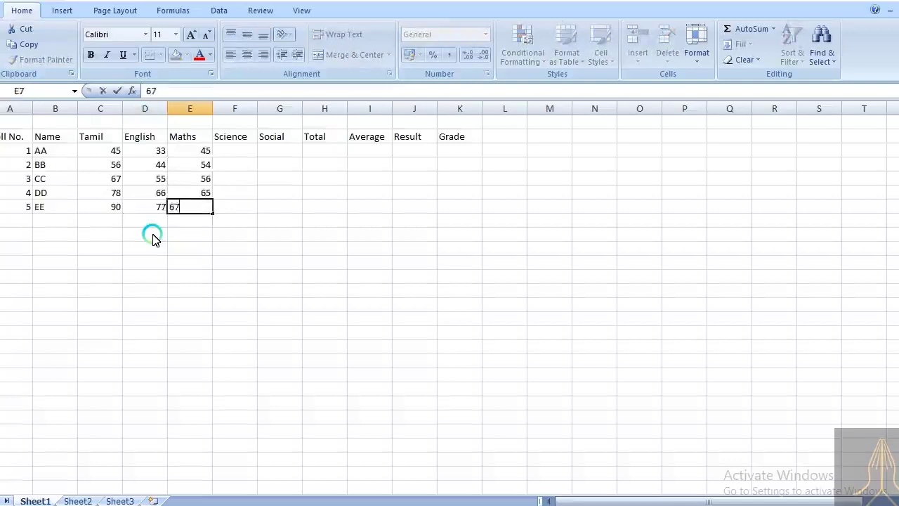
{"action": "key", "text": "Tab"}
{"action": "key", "text": "Up"}
{"action": "key", "text": "Up"}
{"action": "key", "text": "Up"}
{"action": "key", "text": "Up"}
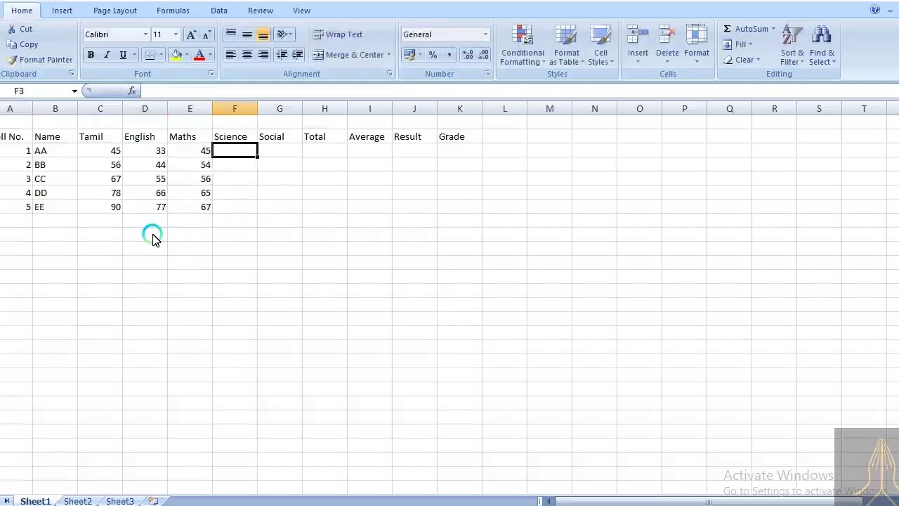
Step: Enter the Science marks 90, 89, 78, 67 and 6
{"action": "type", "text": "90"}
{"action": "key", "text": "Return"}
{"action": "type", "text": "89"}
{"action": "key", "text": "Return"}
{"action": "type", "text": "78"}
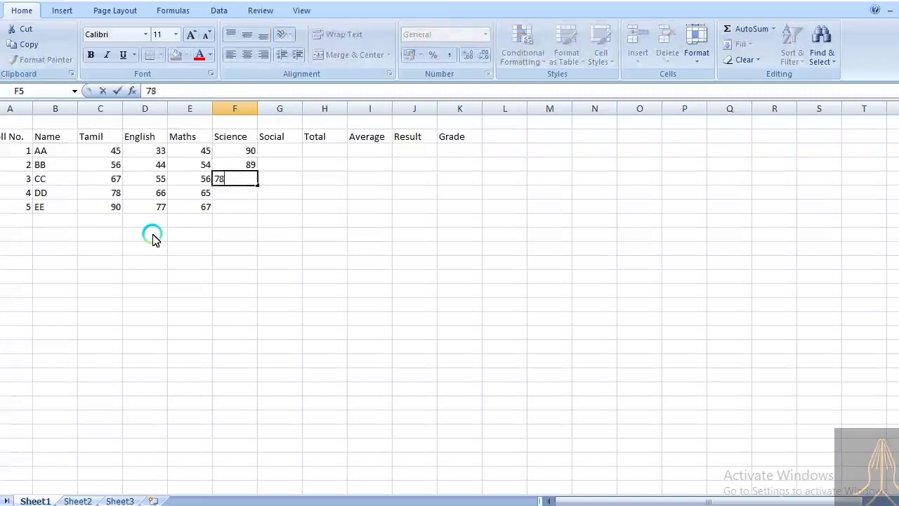
{"action": "key", "text": "Return"}
{"action": "type", "text": "67"}
{"action": "key", "text": "Return"}
{"action": "type", "text": "6"}
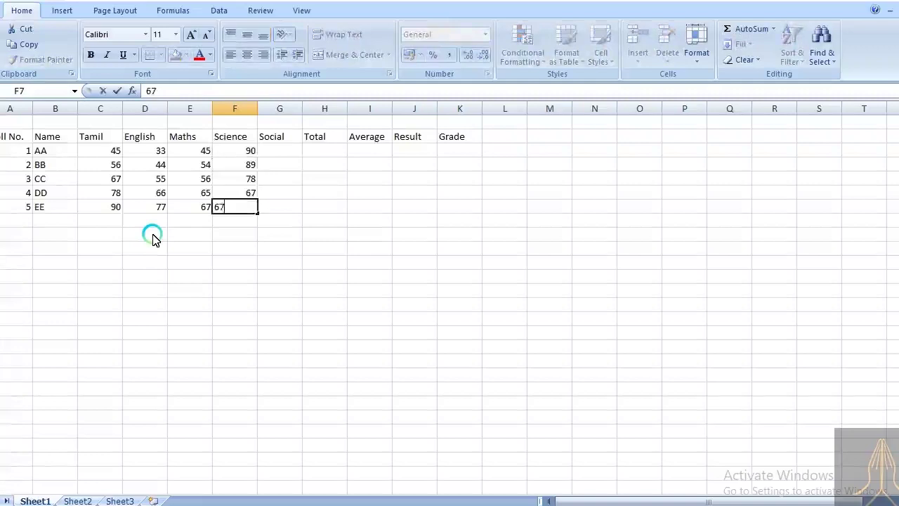
{"action": "key", "text": "Tab"}
{"action": "key", "text": "Up"}
{"action": "key", "text": "Up"}
{"action": "key", "text": "Up"}
{"action": "key", "text": "Up"}
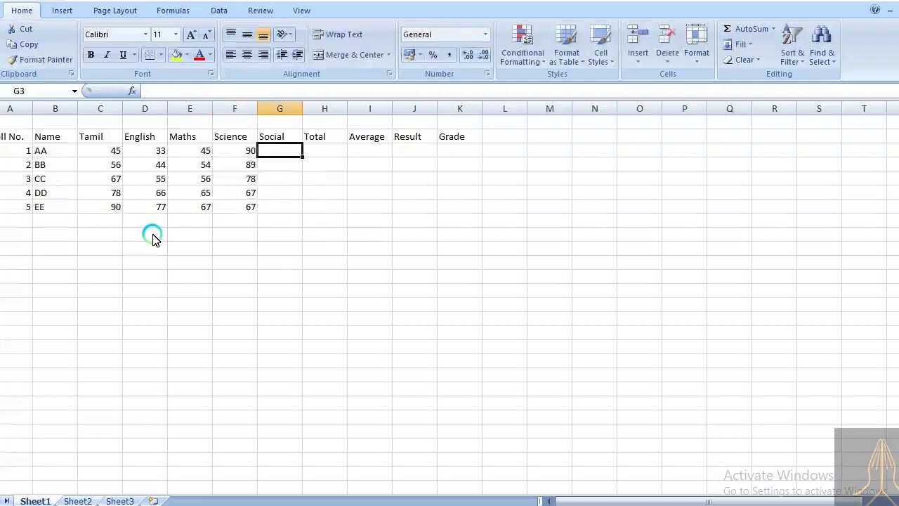
Step: Enter the Social marks 6, 77, 88, 99 and 77
{"action": "type", "text": "66"}
{"action": "key", "text": "Return"}
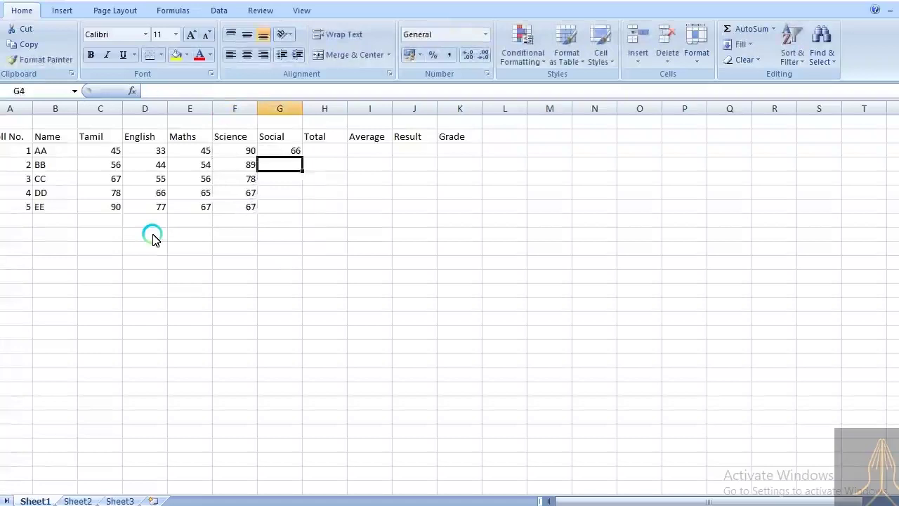
{"action": "type", "text": "77"}
{"action": "key", "text": "Return"}
{"action": "type", "text": "88"}
{"action": "key", "text": "Return"}
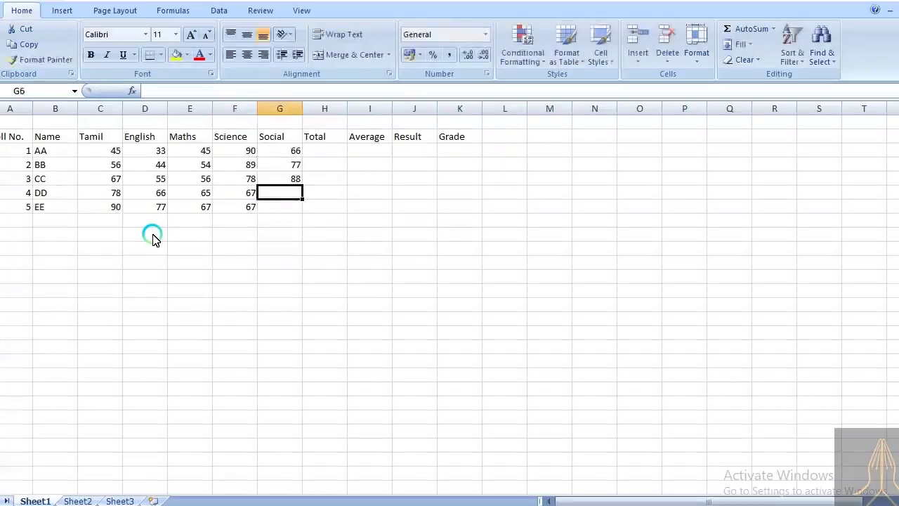
{"action": "type", "text": "99"}
{"action": "key", "text": "Return"}
{"action": "type", "text": "77"}
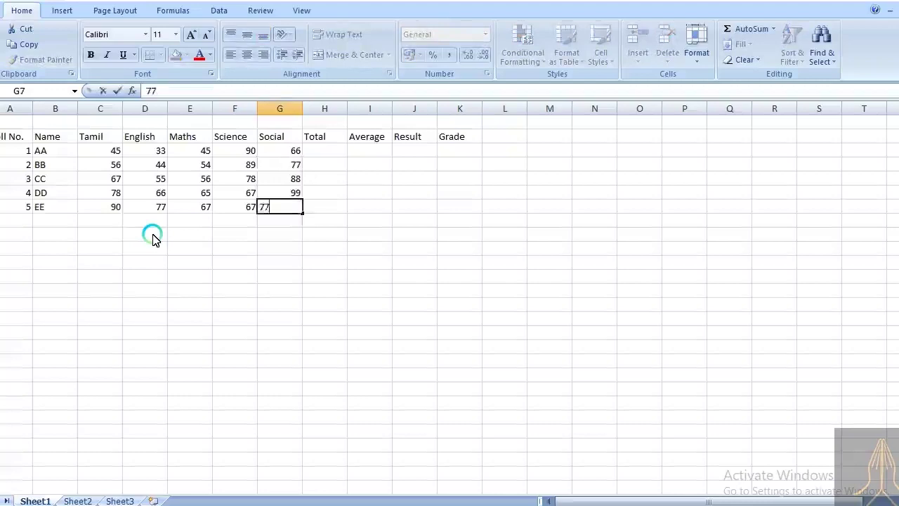
{"action": "key", "text": "Tab"}
{"action": "key", "text": "Up"}
{"action": "key", "text": "Up"}
{"action": "key", "text": "Up"}
{"action": "key", "text": "Up"}
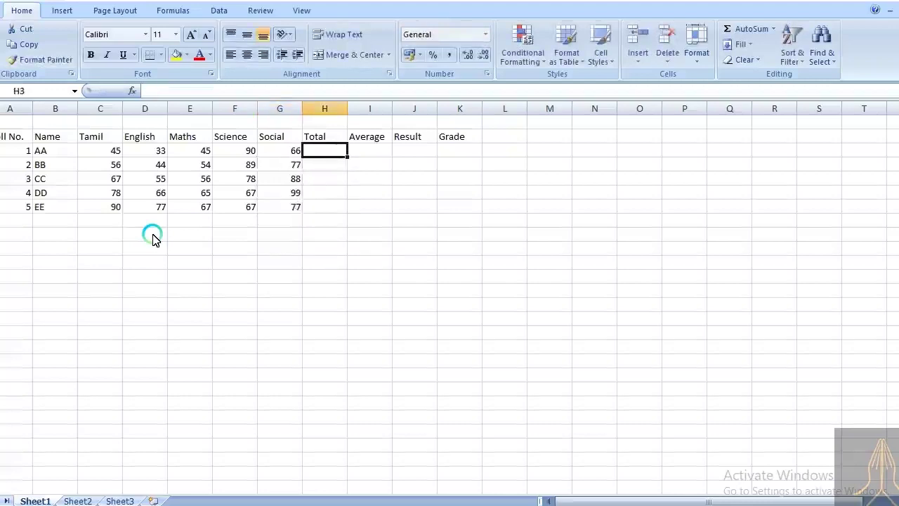
{"action": "left_click", "coordinate": [154, 239]}
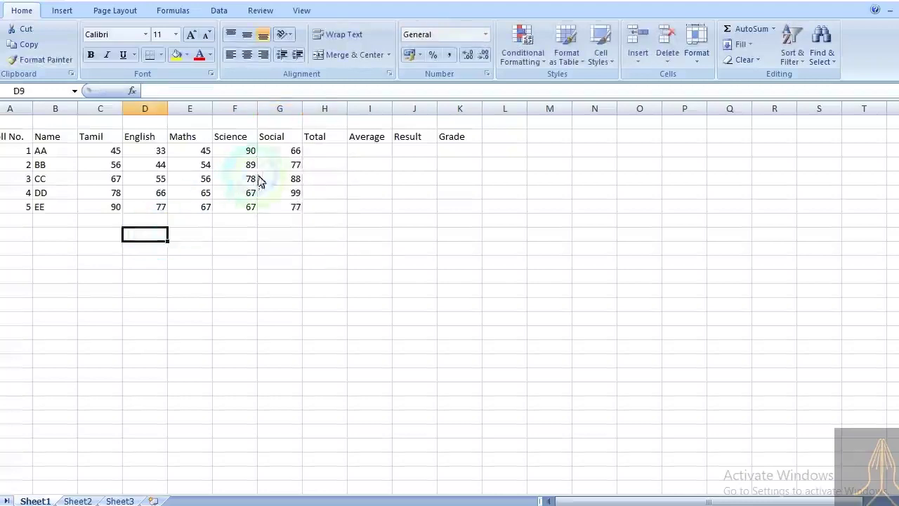
{"action": "left_click", "coordinate": [311, 150]}
{"action": "key", "text": "alt+Tab"}
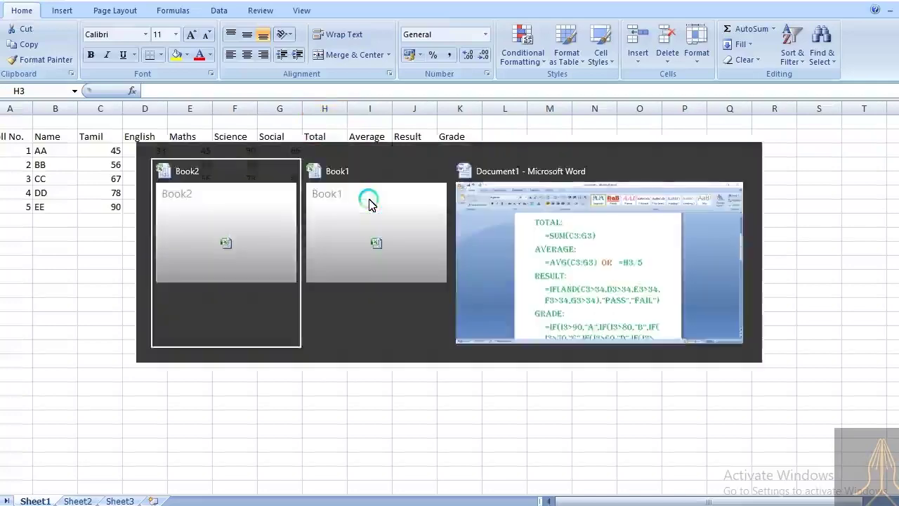
{"action": "key", "text": "alt+Tab"}
{"action": "key", "text": "alt+Tab"}
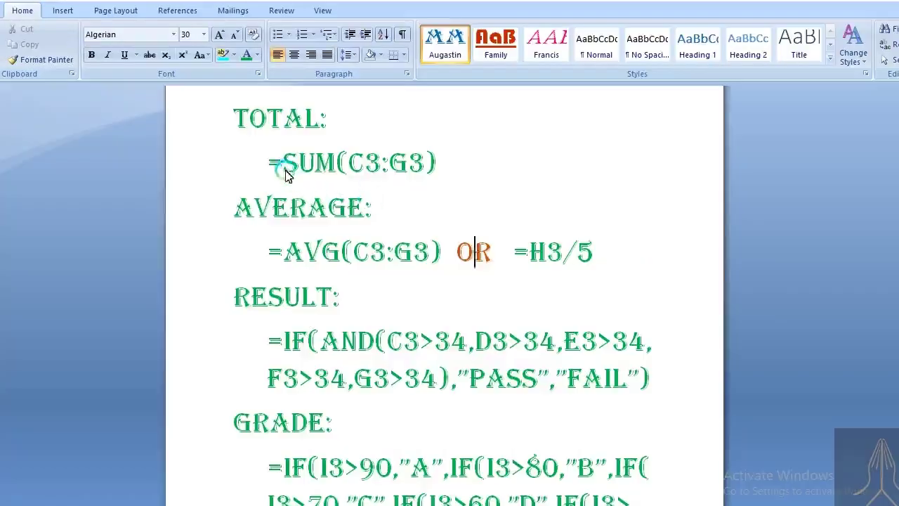
{"action": "left_click_drag", "start_coordinate": [283, 163], "coordinate": [434, 190]}
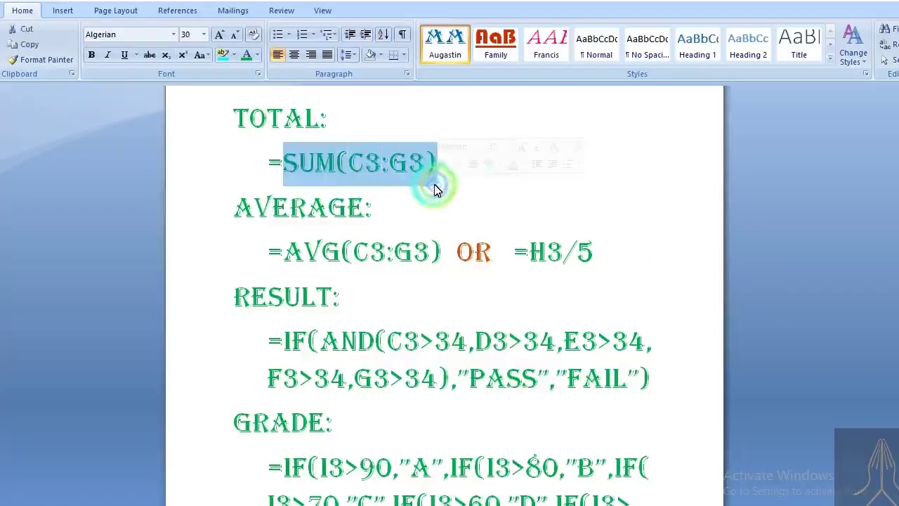
{"action": "key", "text": "alt+Tab"}
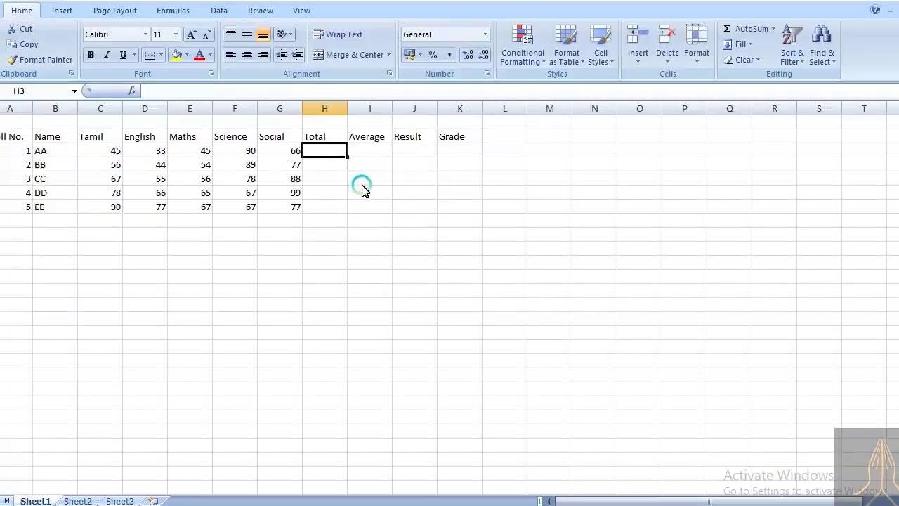
Step: Enter =Sum(C3:G3) in H3 so AA's total shows 279
{"action": "type", "text": "="}
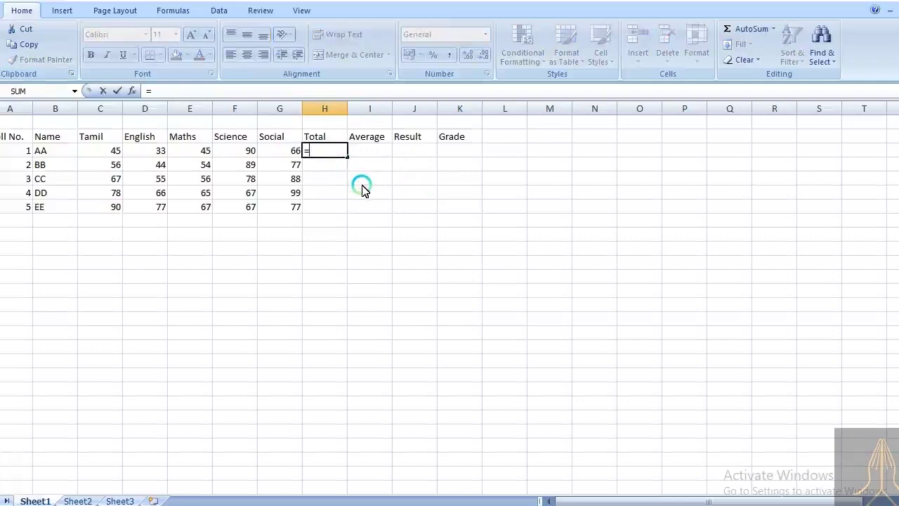
{"action": "type", "text": "Sum("}
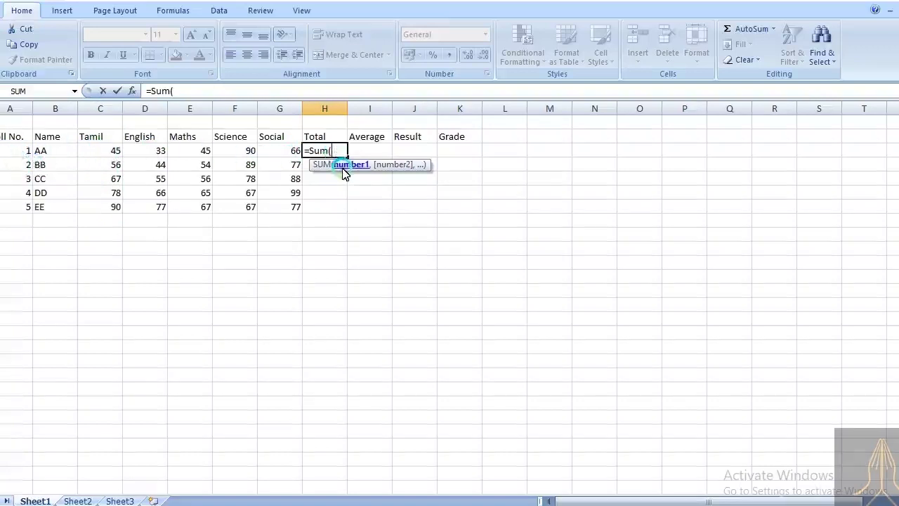
{"action": "type", "text": "C"}
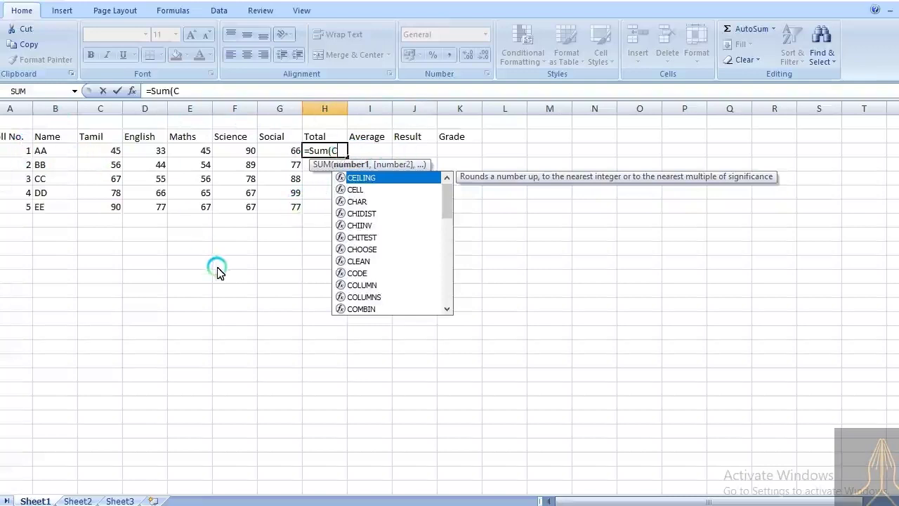
{"action": "type", "text": "#"}
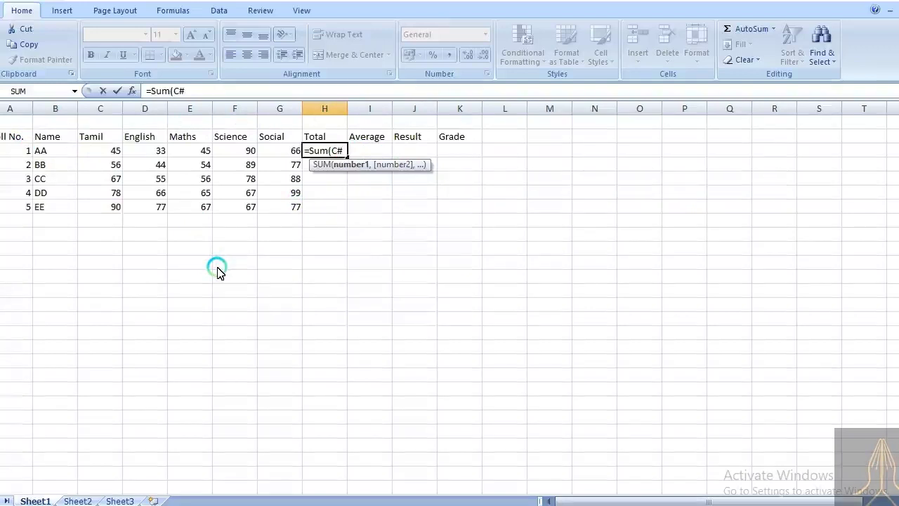
{"action": "key", "text": "BackSpace"}
{"action": "type", "text": "3:"}
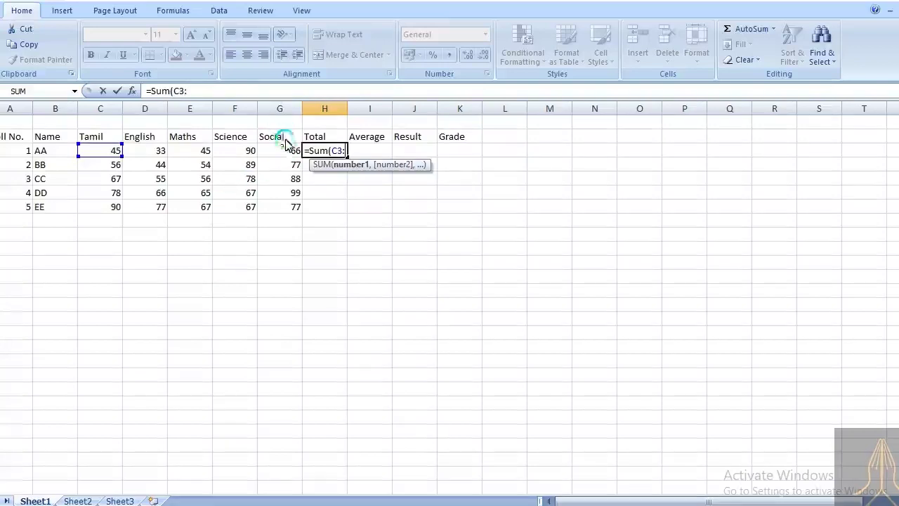
{"action": "type", "text": "G"}
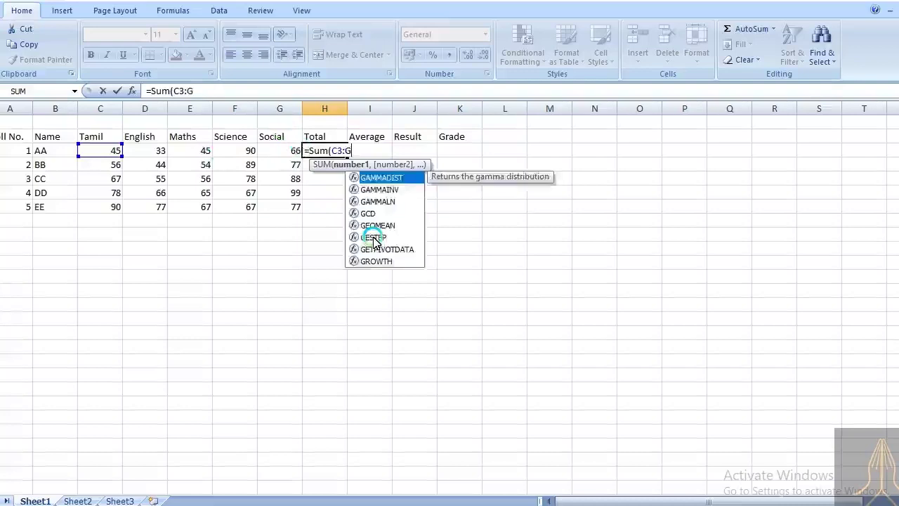
{"action": "type", "text": "3"}
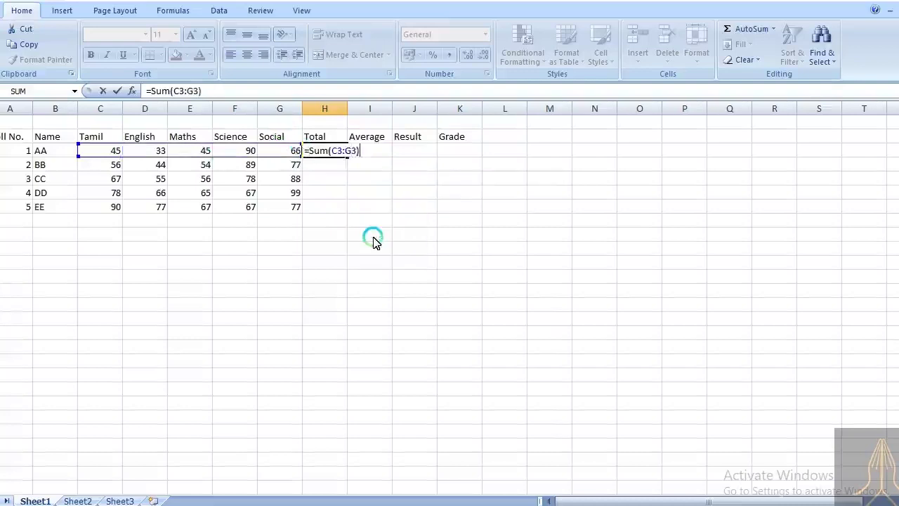
{"action": "key", "text": "BackSpace"}
{"action": "key", "text": "BackSpace"}
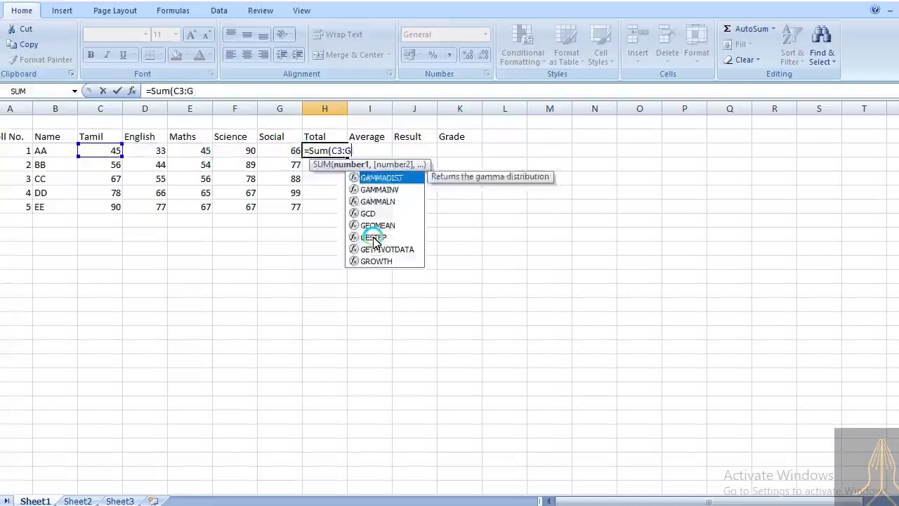
{"action": "key", "text": "BackSpace"}
{"action": "key", "text": "BackSpace"}
{"action": "key", "text": "BackSpace"}
{"action": "key", "text": "BackSpace"}
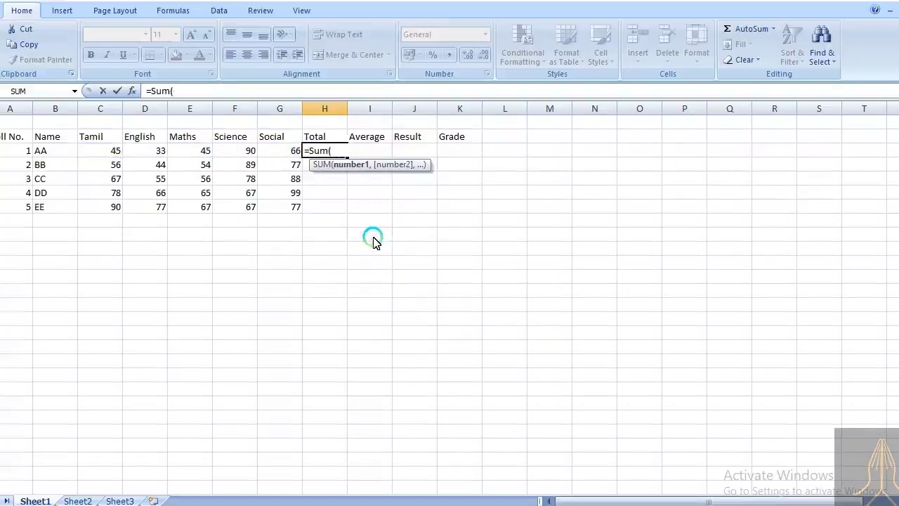
{"action": "left_click", "coordinate": [116, 151]}
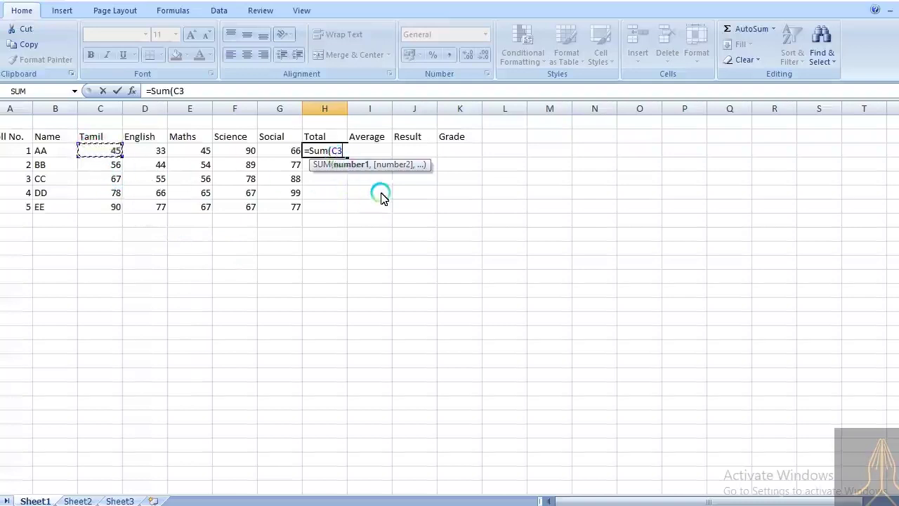
{"action": "type", "text": ":C3"}
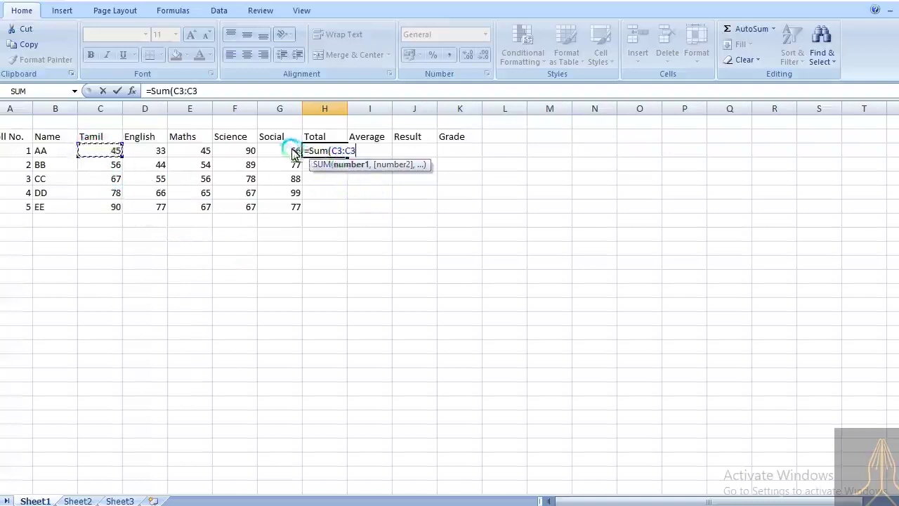
{"action": "left_click", "coordinate": [294, 153], "text": "shift"}
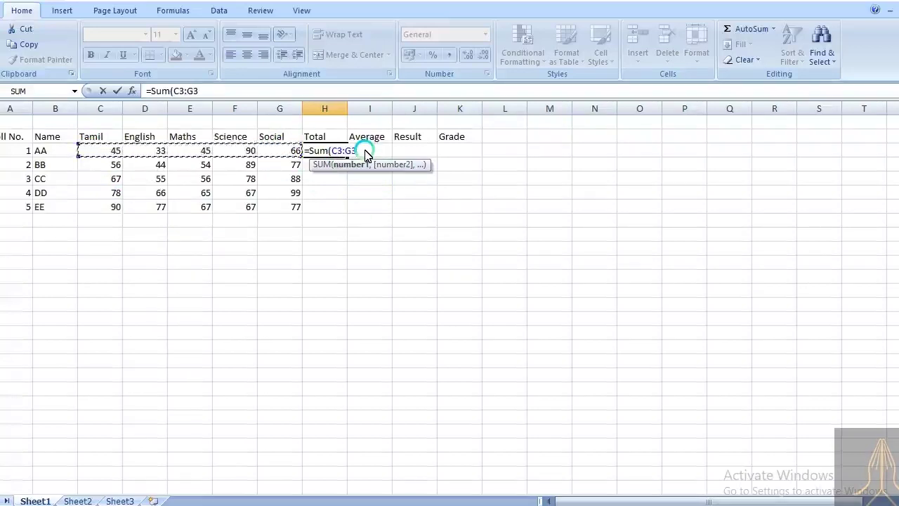
{"action": "type", "text": ")"}
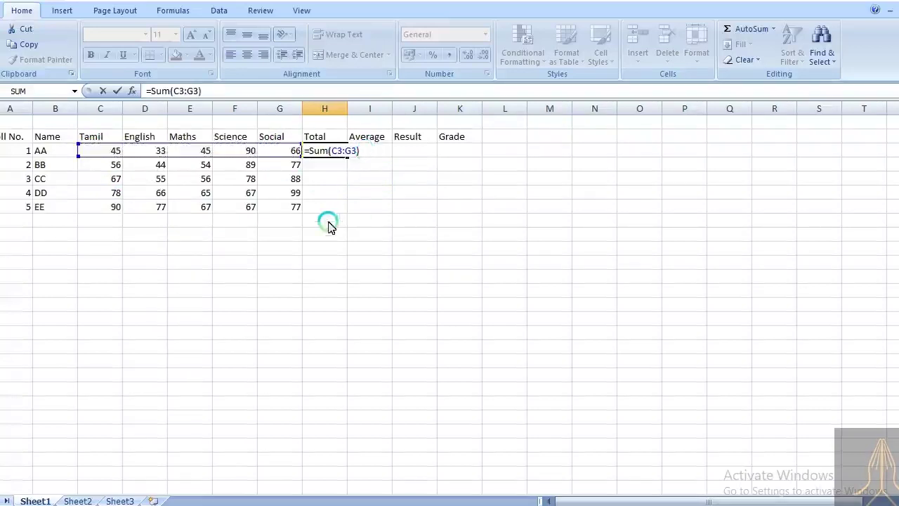
{"action": "key", "text": "Return"}
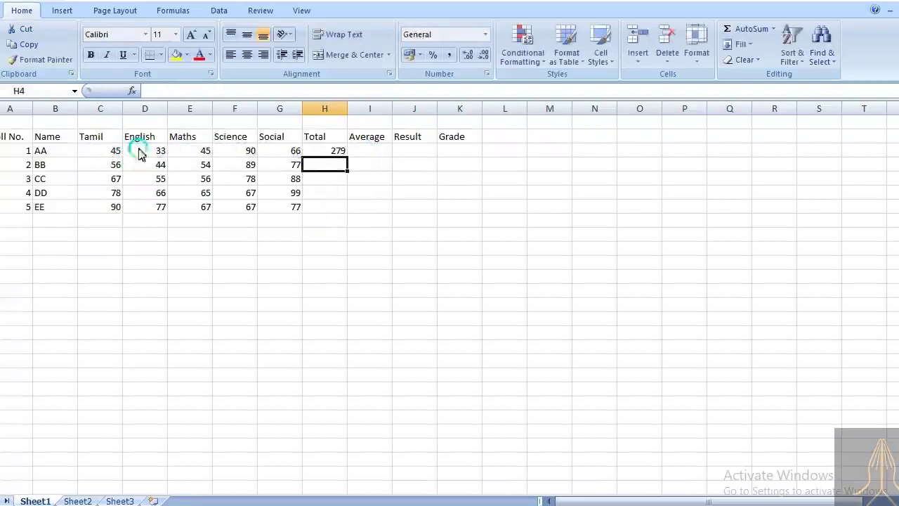
Step: Fill H3's SUM formula down to H7, giving totals 320, 344, 375 and 378
{"action": "left_click", "coordinate": [330, 150]}
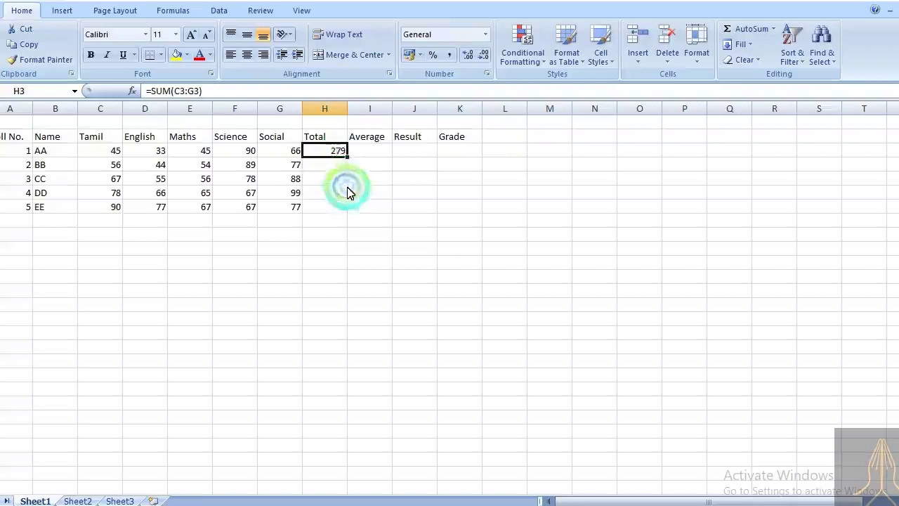
{"action": "left_click", "coordinate": [326, 166]}
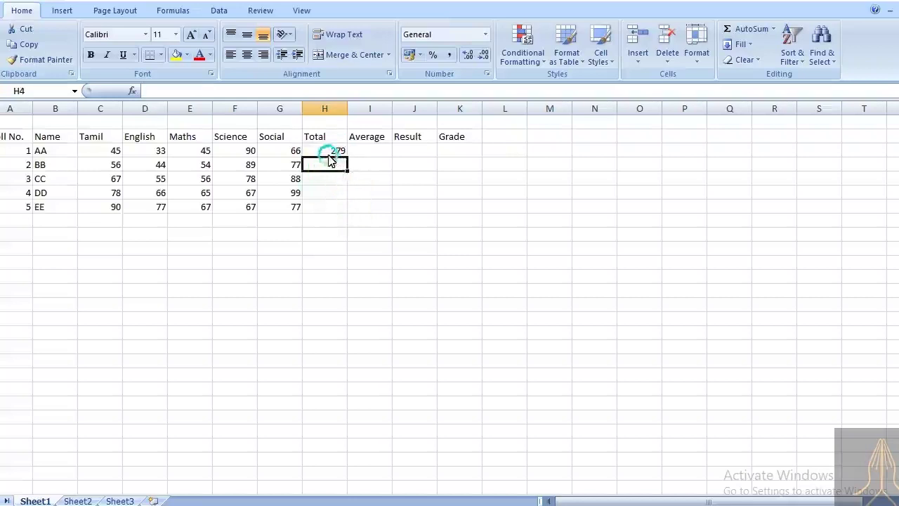
{"action": "left_click", "coordinate": [324, 154]}
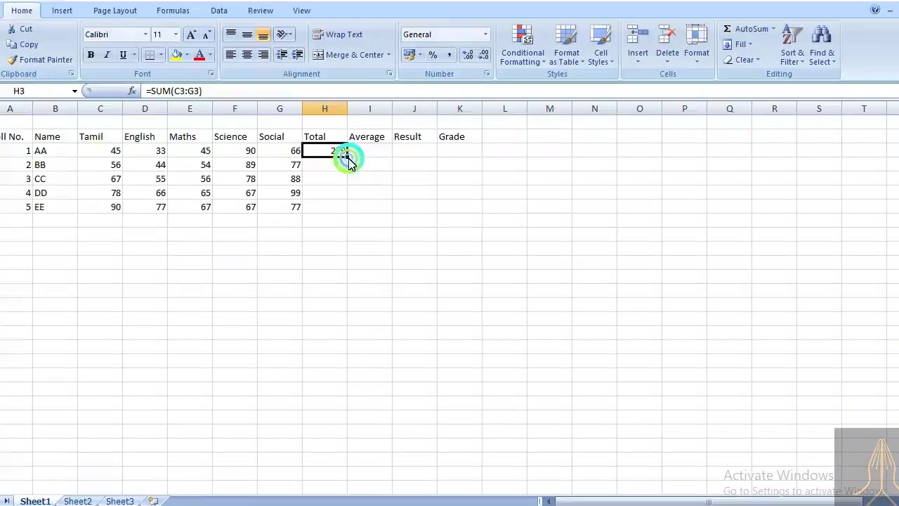
{"action": "left_click_drag", "start_coordinate": [349, 160], "coordinate": [347, 210]}
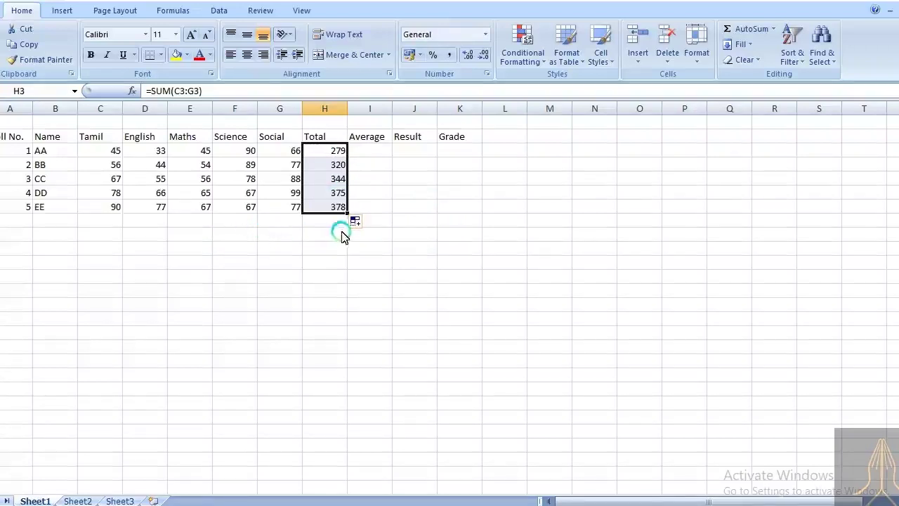
{"action": "left_click", "coordinate": [327, 194]}
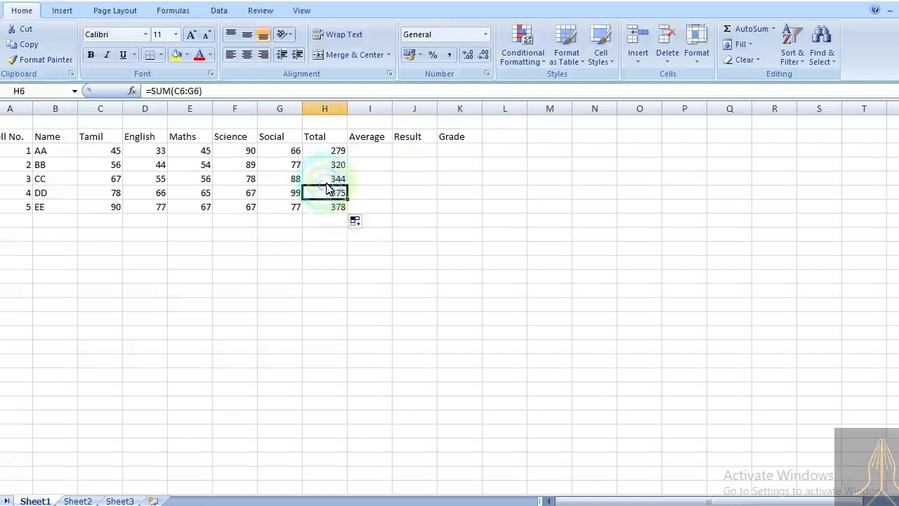
{"action": "left_click", "coordinate": [325, 178]}
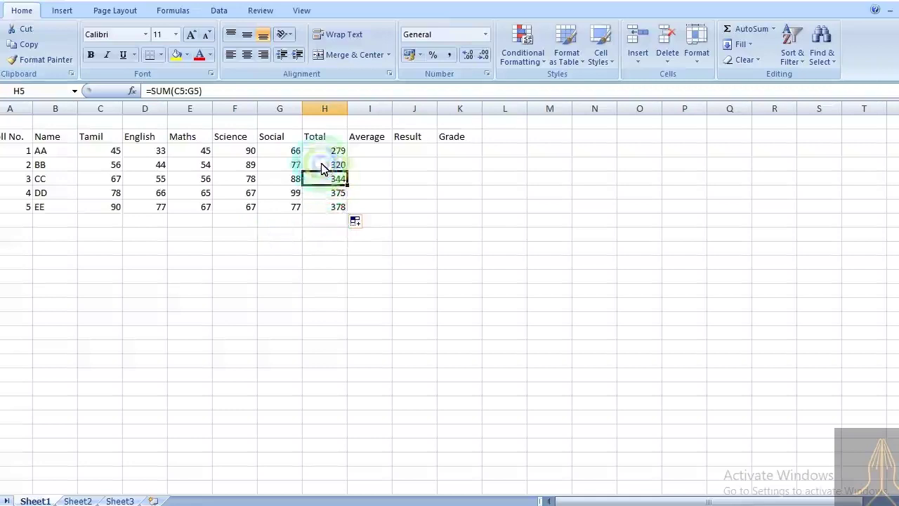
{"action": "left_click", "coordinate": [324, 165]}
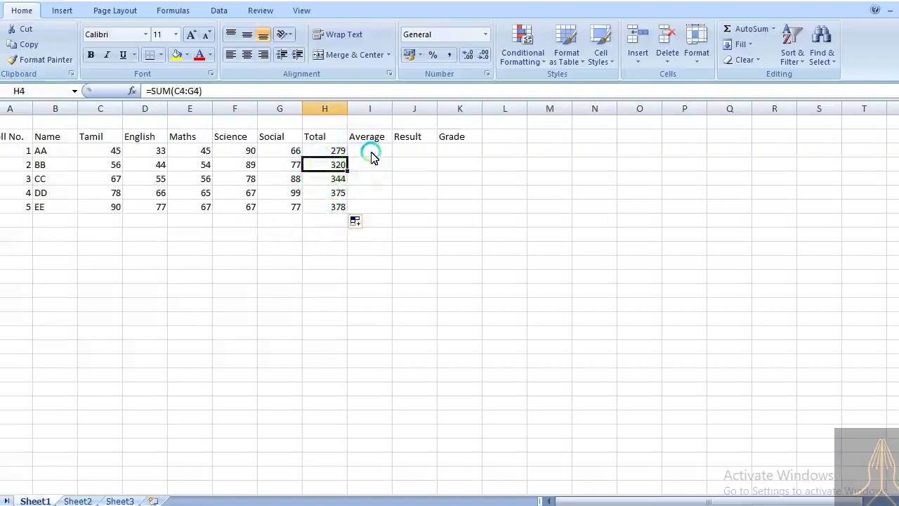
{"action": "left_click", "coordinate": [370, 151]}
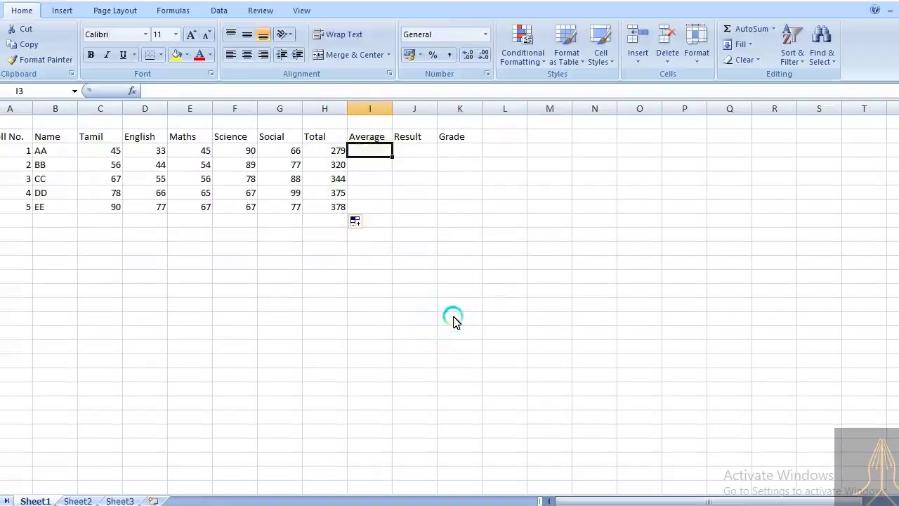
{"action": "key", "text": "alt+Tab"}
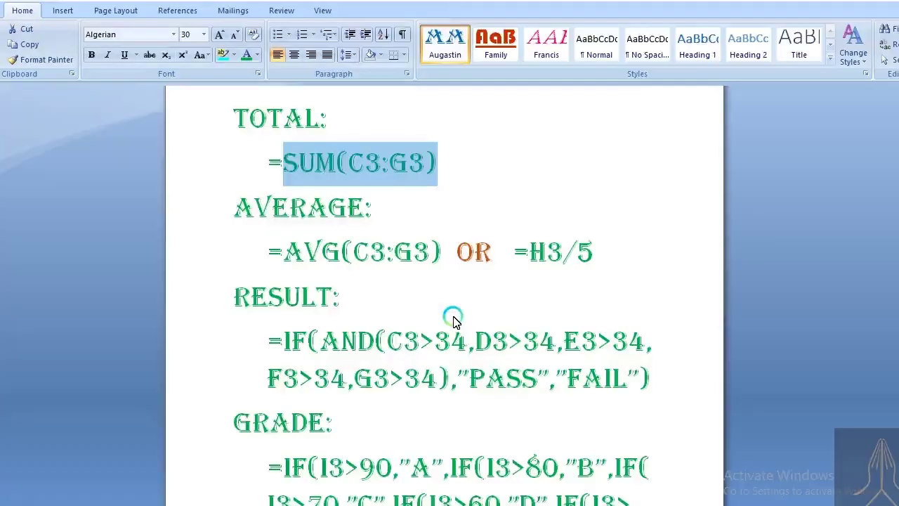
{"action": "left_click", "coordinate": [289, 162]}
{"action": "left_click_drag", "start_coordinate": [284, 251], "coordinate": [472, 256]}
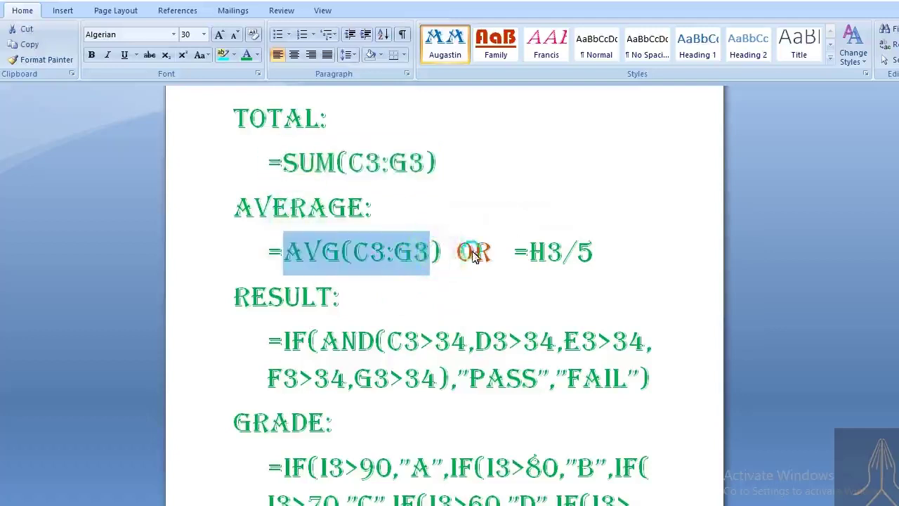
{"action": "key", "text": "alt+Tab"}
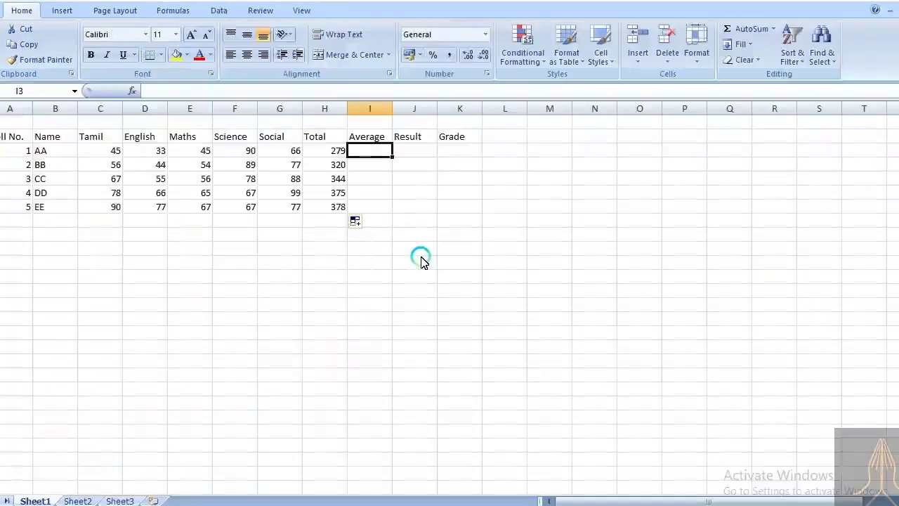
Step: Enter =Average(C3:G3) in I3 for 55.8, then check the =H3/5 alternative in Word
{"action": "type", "text": "="}
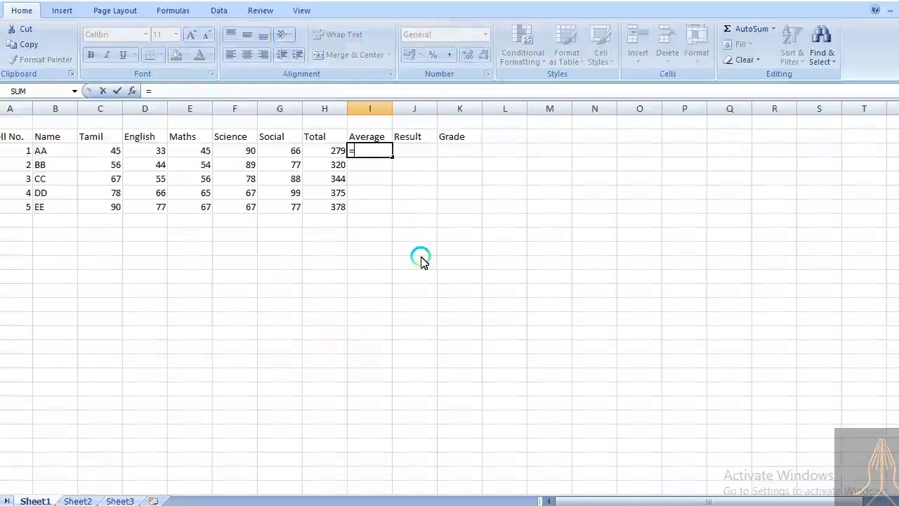
{"action": "type", "text": "Av"}
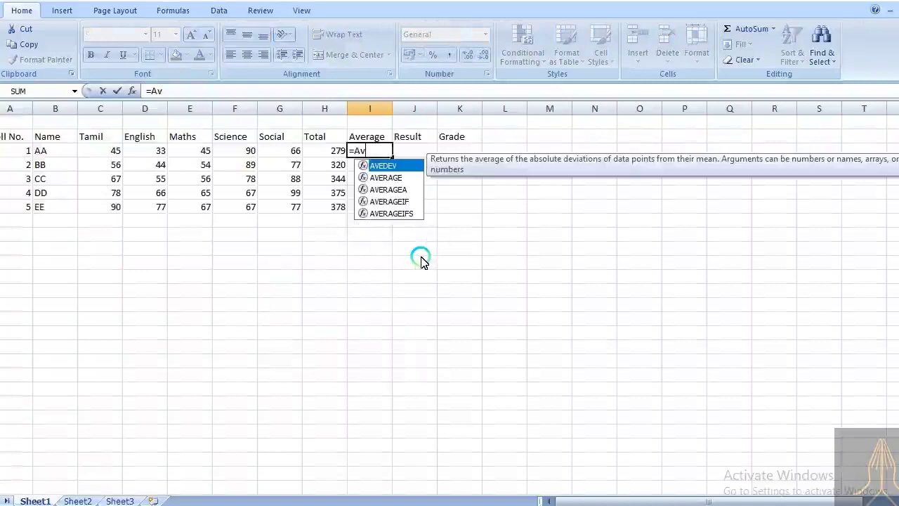
{"action": "type", "text": "erage"}
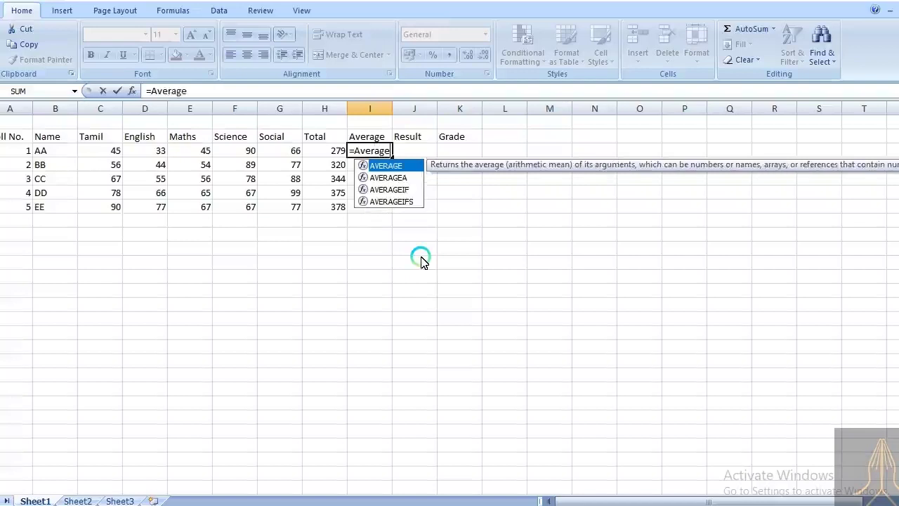
{"action": "type", "text": "("}
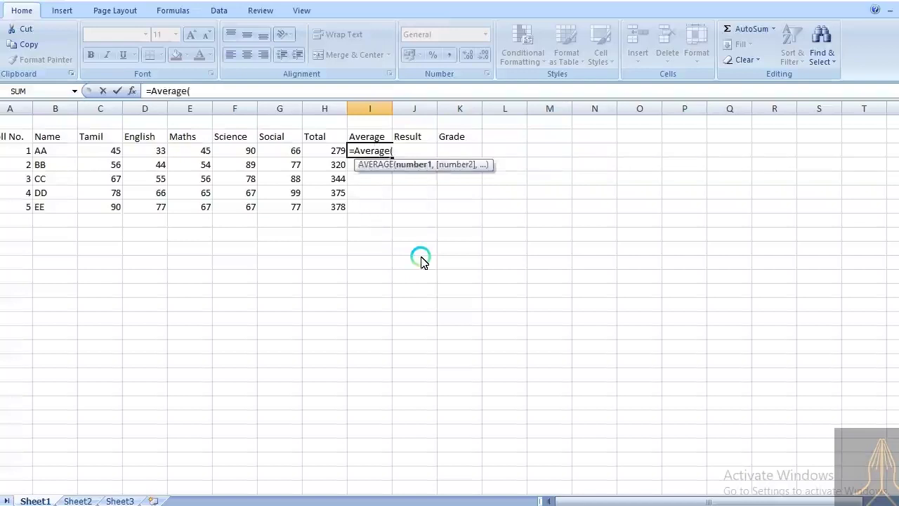
{"action": "type", "text": "C"}
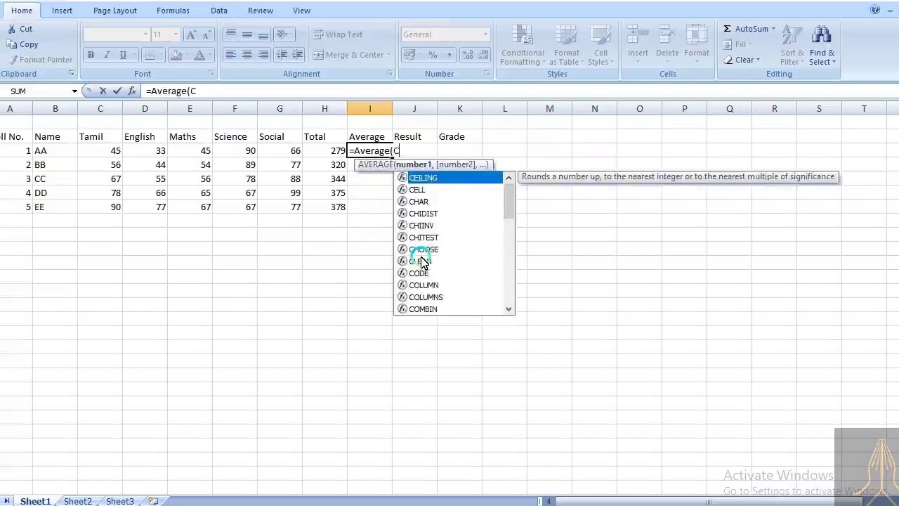
{"action": "type", "text": "3:"}
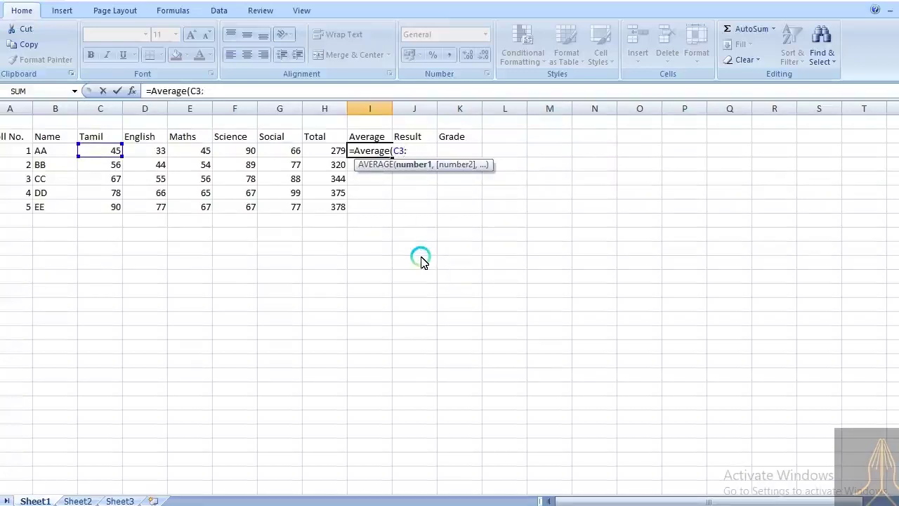
{"action": "type", "text": "G3"}
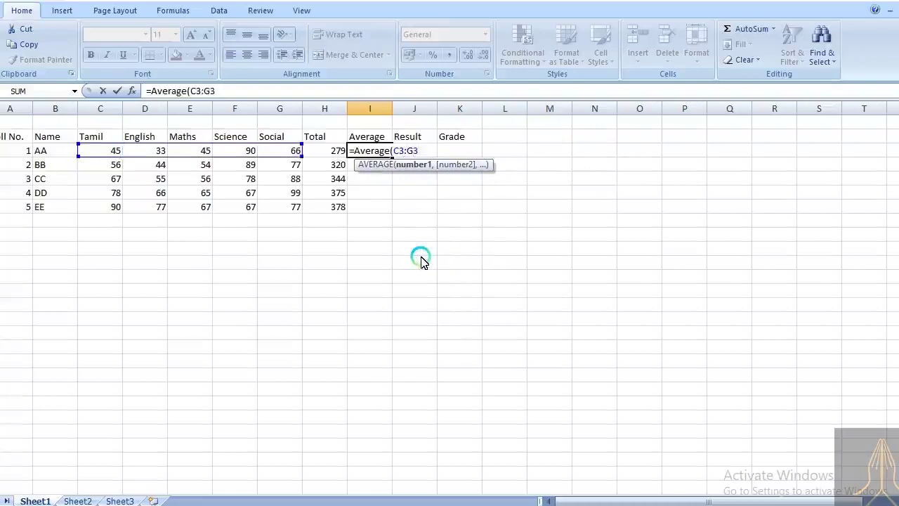
{"action": "type", "text": ")"}
{"action": "key", "text": "Return"}
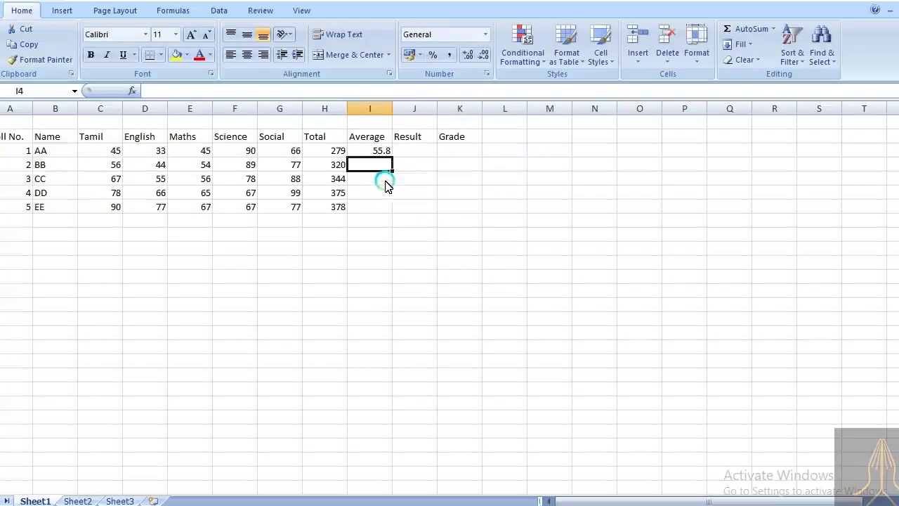
{"action": "key", "text": "alt+Tab"}
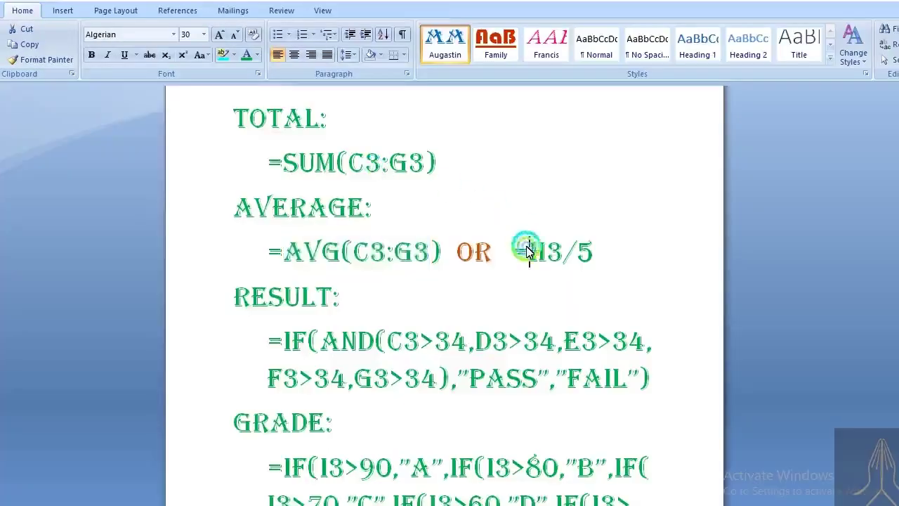
{"action": "left_click_drag", "start_coordinate": [528, 250], "coordinate": [592, 261]}
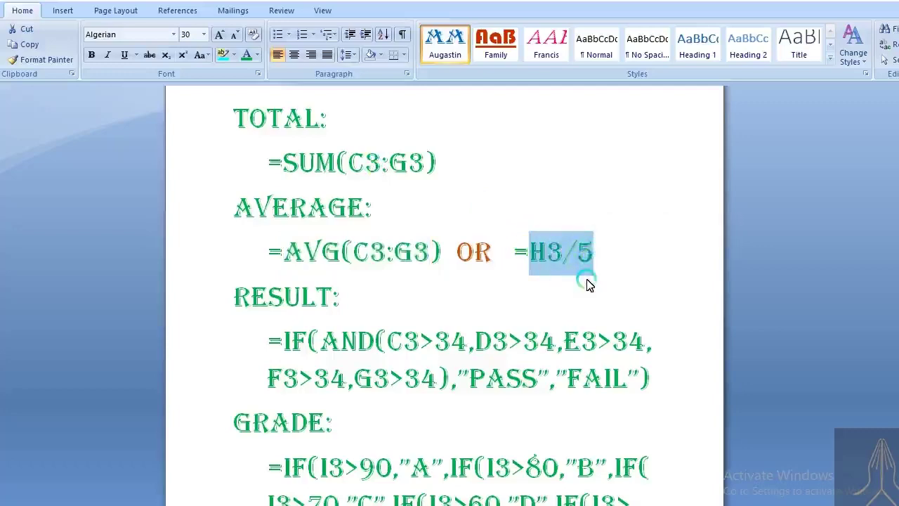
{"action": "key", "text": "alt+Tab"}
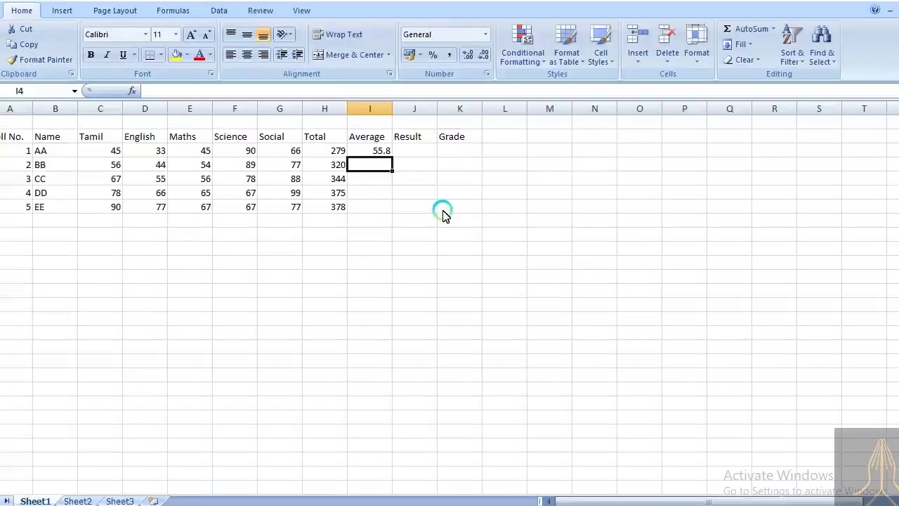
Step: Enter =H4/5 in I4 and fill it down, giving averages 64, 68.8, 75 and 75.6
{"action": "type", "text": "="}
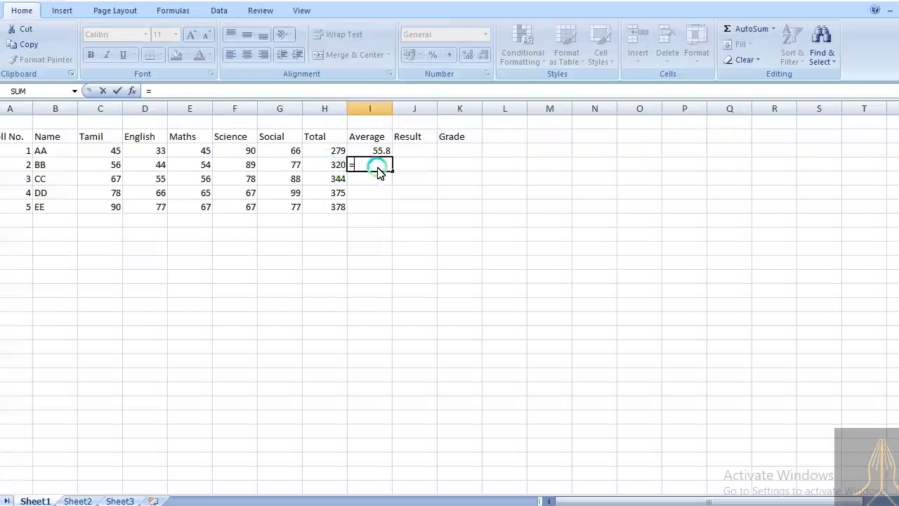
{"action": "type", "text": "H4"}
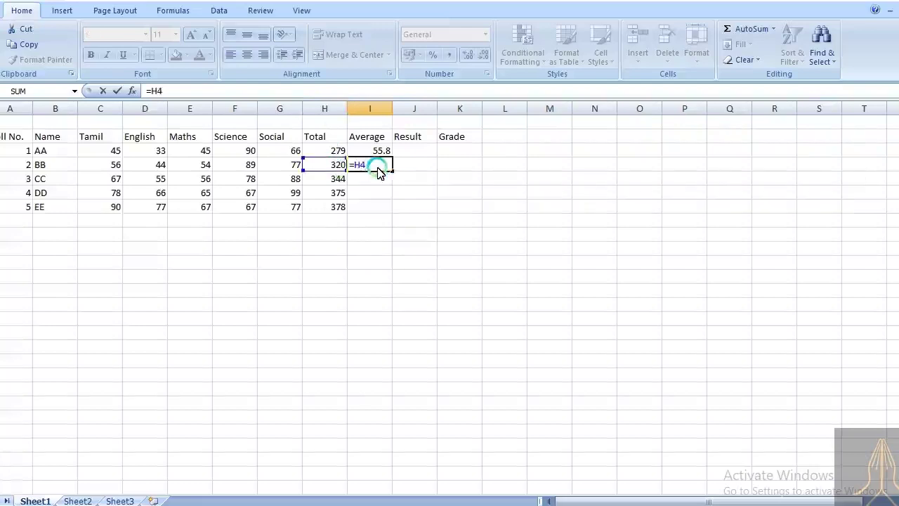
{"action": "type", "text": "/"}
{"action": "left_click_drag", "start_coordinate": [101, 166], "coordinate": [303, 170]}
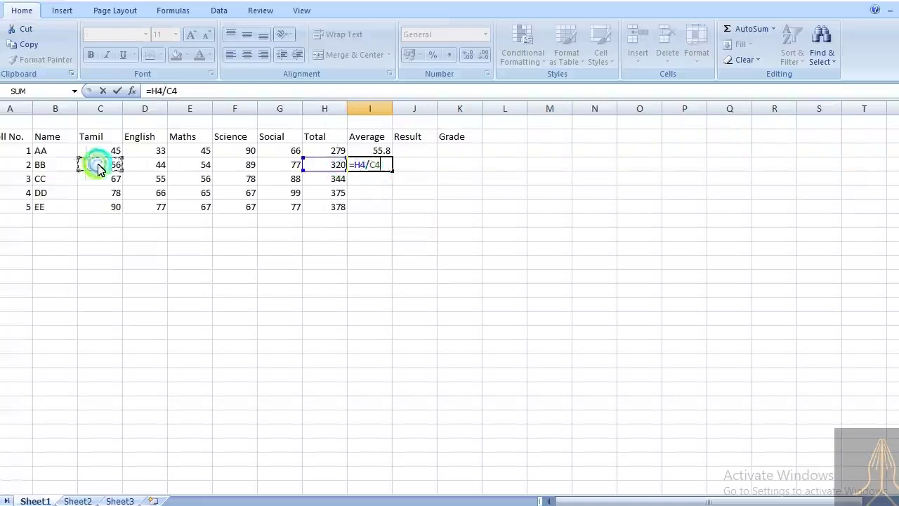
{"action": "left_click", "coordinate": [376, 220]}
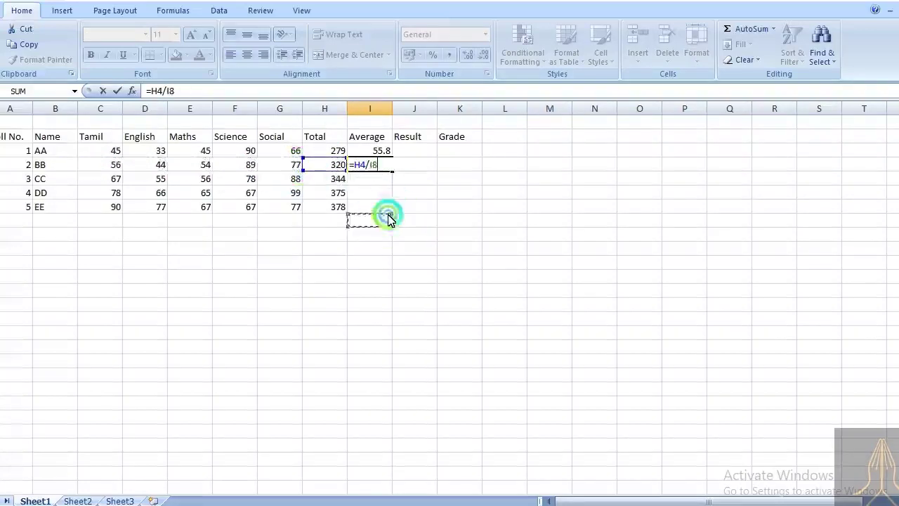
{"action": "left_click", "coordinate": [383, 169]}
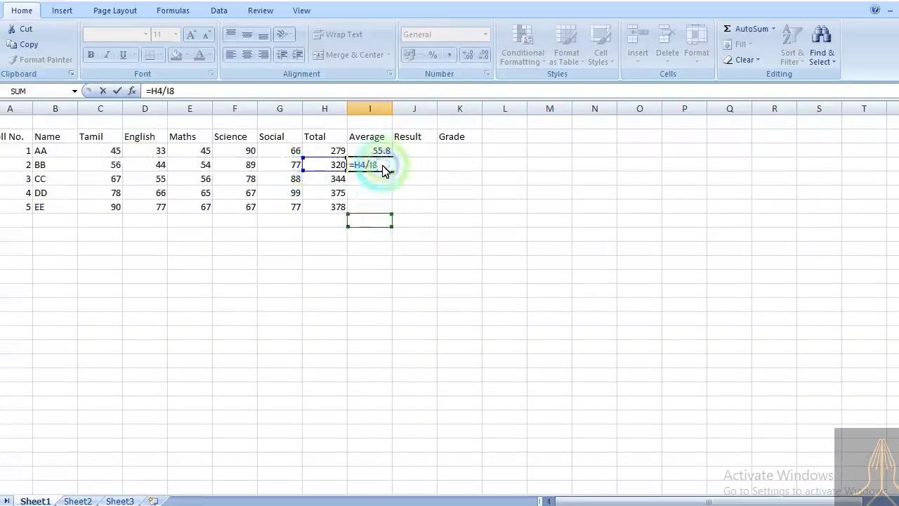
{"action": "key", "text": "BackSpace"}
{"action": "key", "text": "BackSpace"}
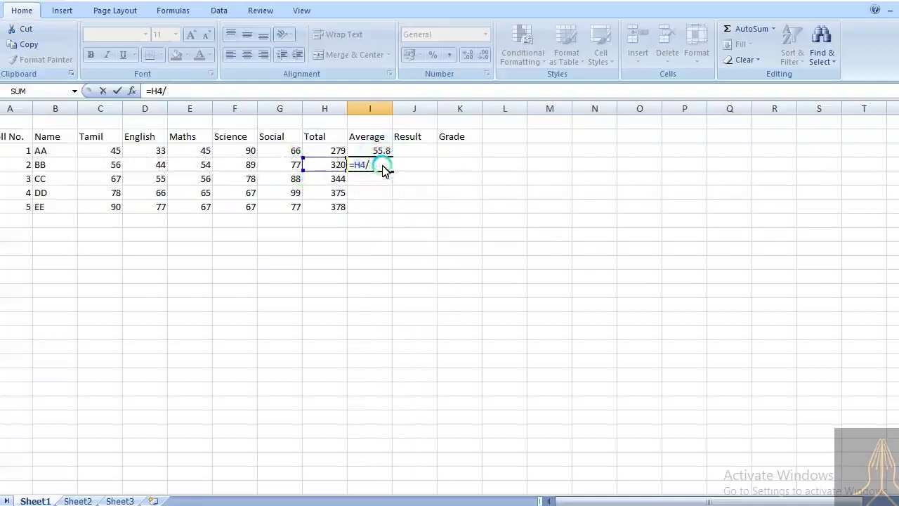
{"action": "type", "text": "5"}
{"action": "key", "text": "Return"}
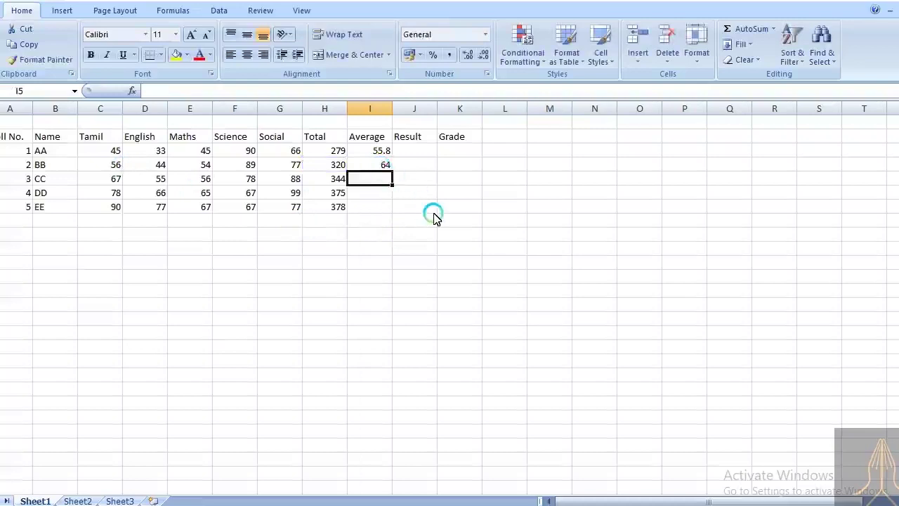
{"action": "left_click", "coordinate": [361, 166]}
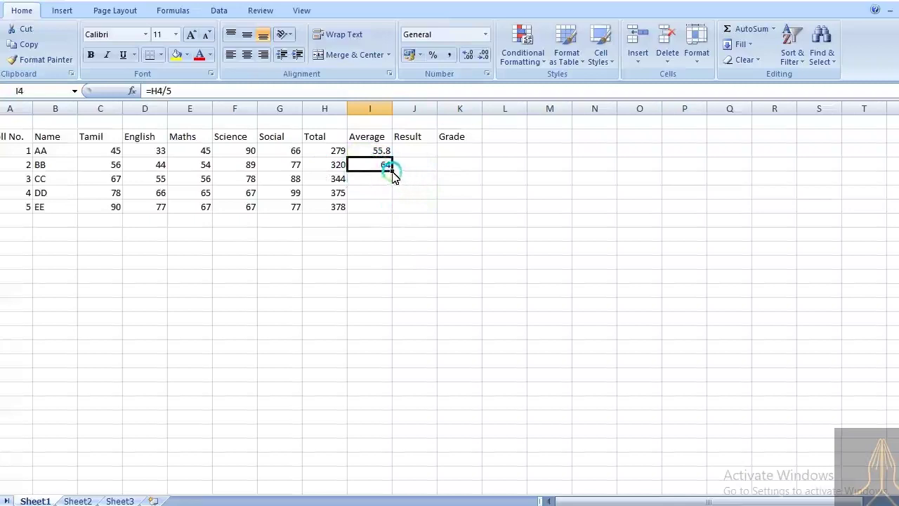
{"action": "left_click_drag", "start_coordinate": [392, 171], "coordinate": [389, 218]}
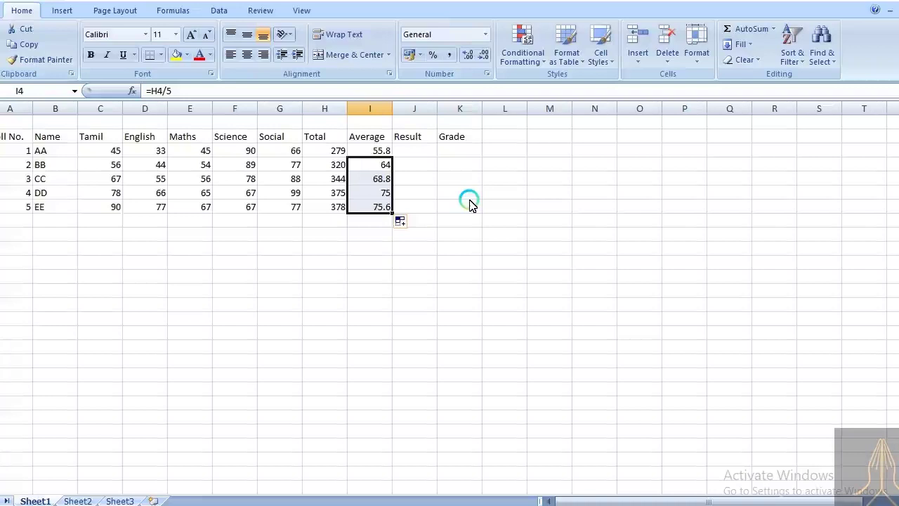
{"action": "left_click", "coordinate": [418, 153]}
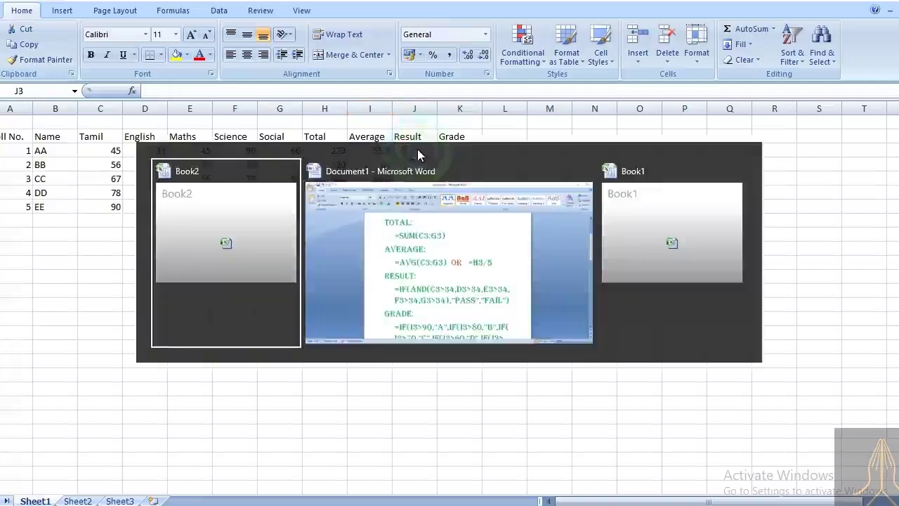
{"action": "key", "text": "alt+Tab"}
{"action": "key", "text": "alt+Tab"}
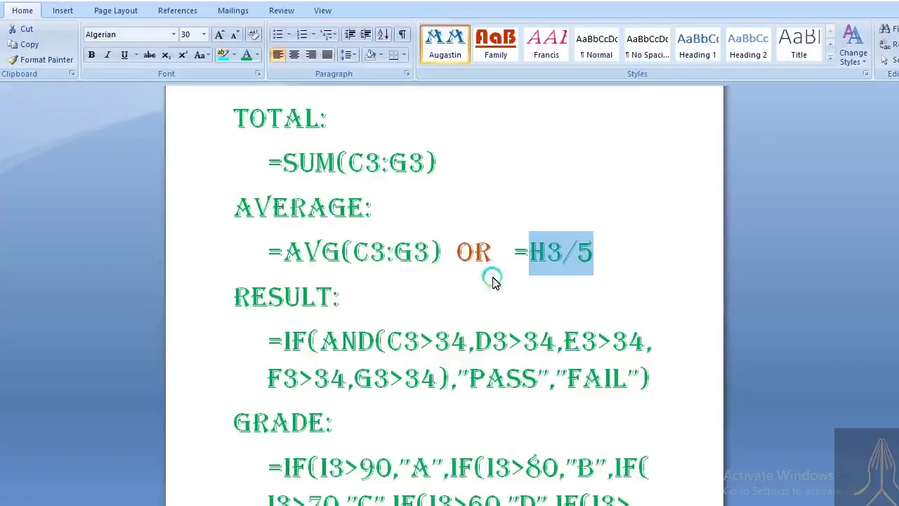
{"action": "mouse_move", "coordinate": [261, 340]}
{"action": "left_mouse_down"}
{"action": "mouse_move", "coordinate": [409, 367]}
{"action": "mouse_move", "coordinate": [641, 382]}
{"action": "left_mouse_up"}
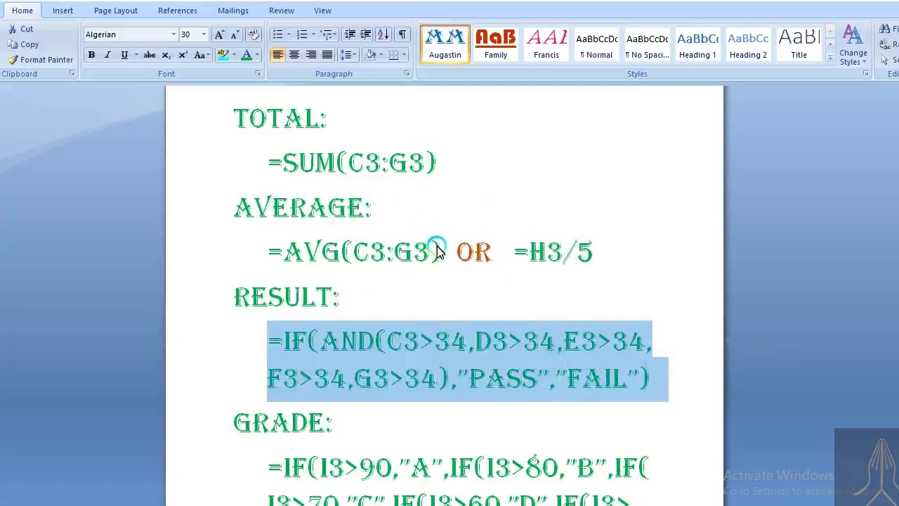
{"action": "scroll", "coordinate": [436, 251], "scroll_direction": "down", "scroll_amount": 1}
{"action": "scroll", "coordinate": [436, 250], "scroll_direction": "down", "scroll_amount": 1}
{"action": "scroll", "coordinate": [437, 251], "scroll_direction": "down", "scroll_amount": 1}
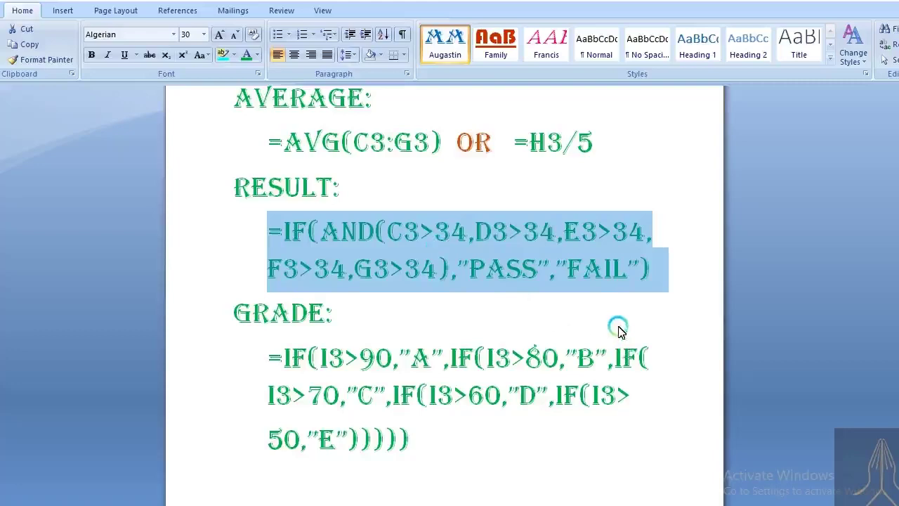
{"action": "key", "text": "alt+Tab"}
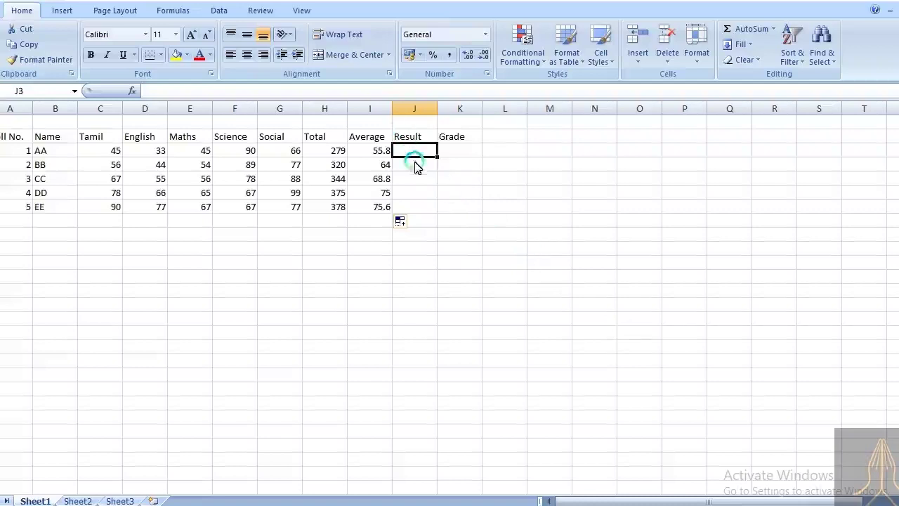
Step: Type =IF(AND(C3>34,D3>34,E3>34,F3>34,G3>34),"PASS","FAIL") into J3
{"action": "type", "text": "="}
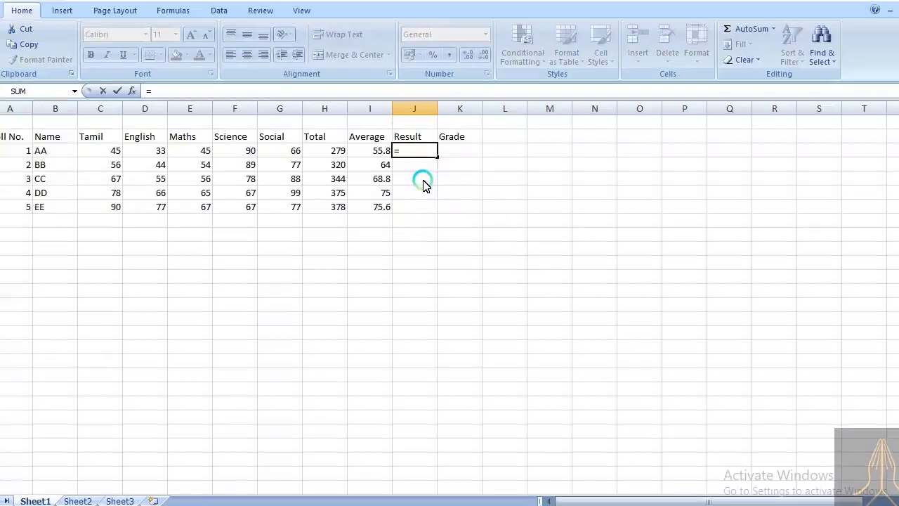
{"action": "type", "text": "I"}
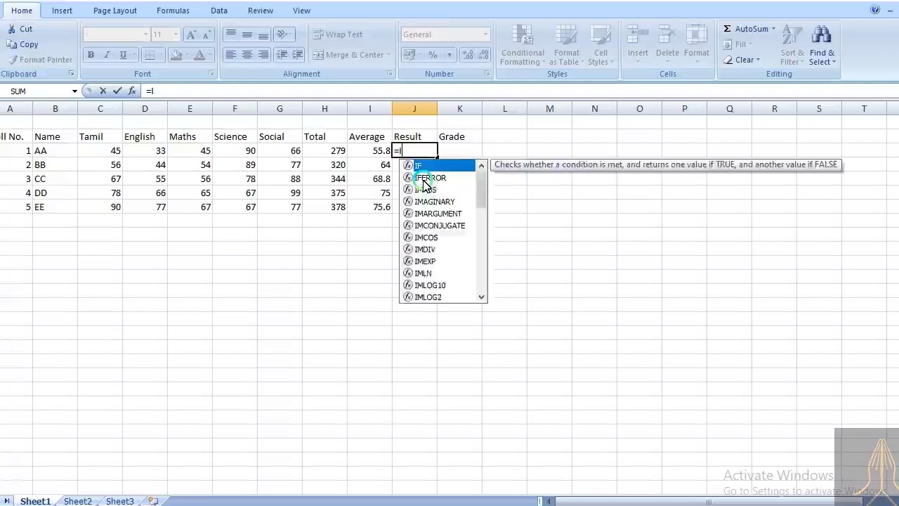
{"action": "type", "text": "F("}
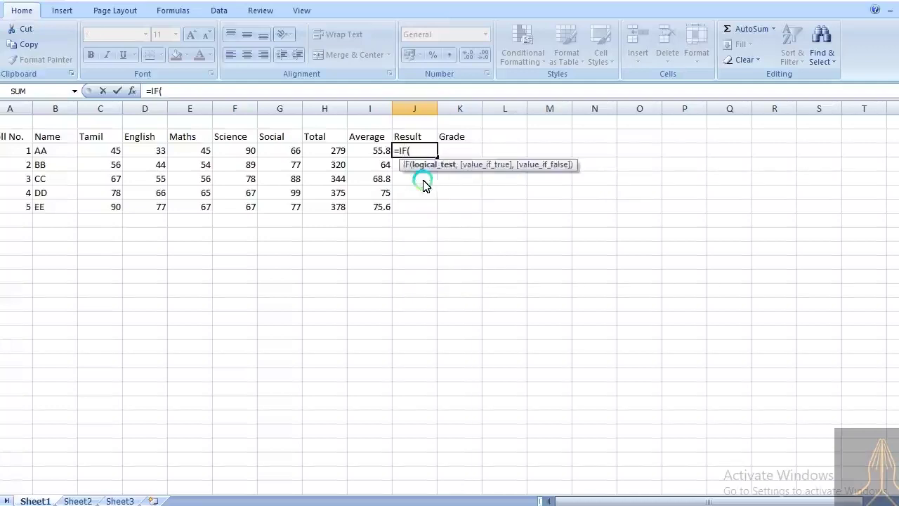
{"action": "type", "text": "AND"}
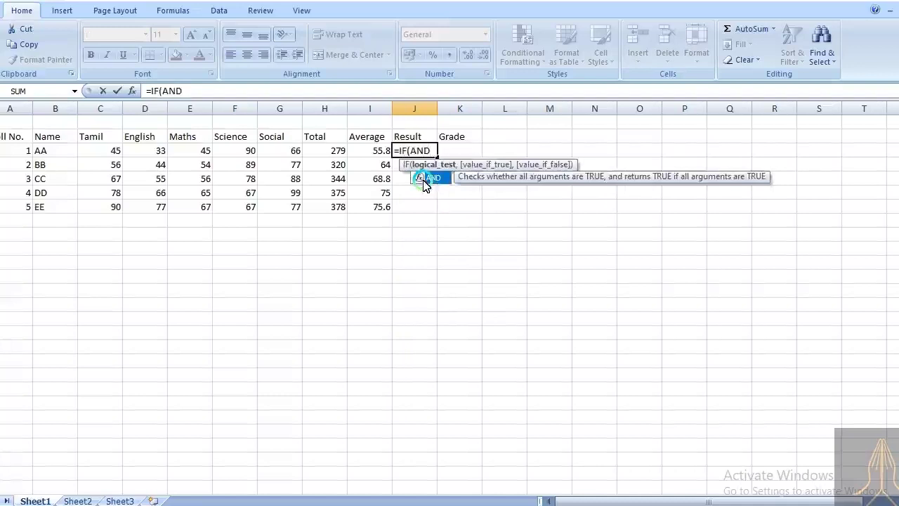
{"action": "double_click", "coordinate": [424, 180]}
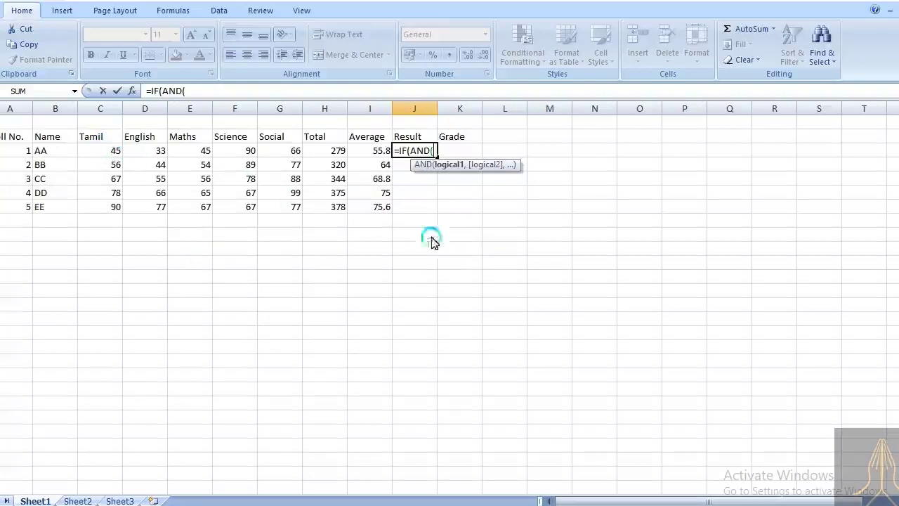
{"action": "type", "text": "C3"}
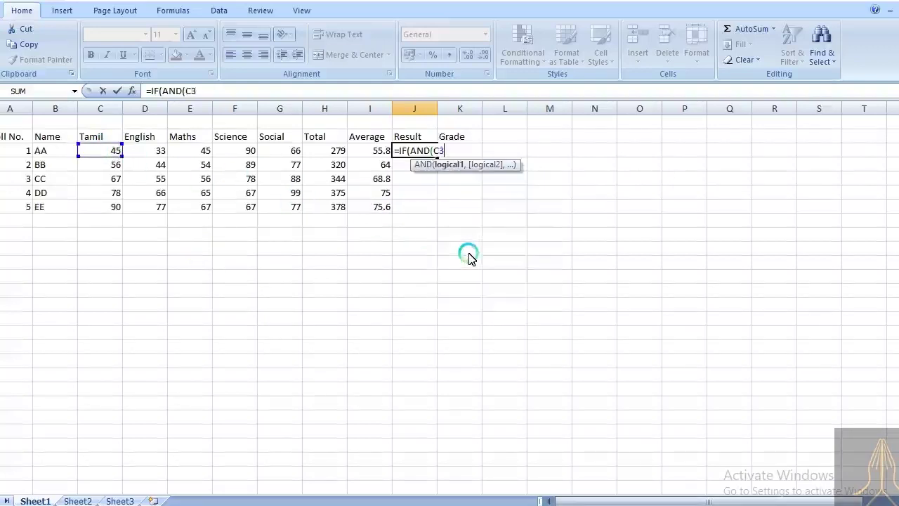
{"action": "type", "text": ">"}
{"action": "type", "text": "34"}
{"action": "type", "text": ","}
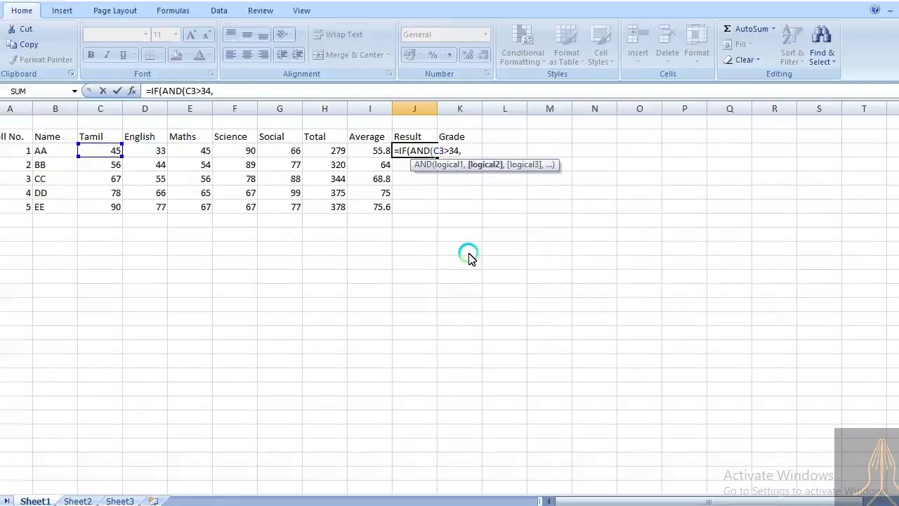
{"action": "type", "text": "D3"}
{"action": "type", "text": ">34"}
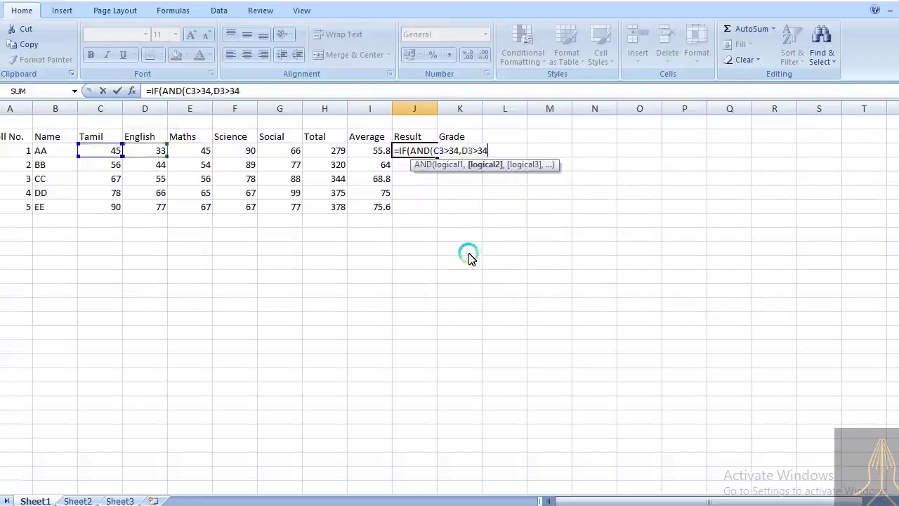
{"action": "type", "text": ","}
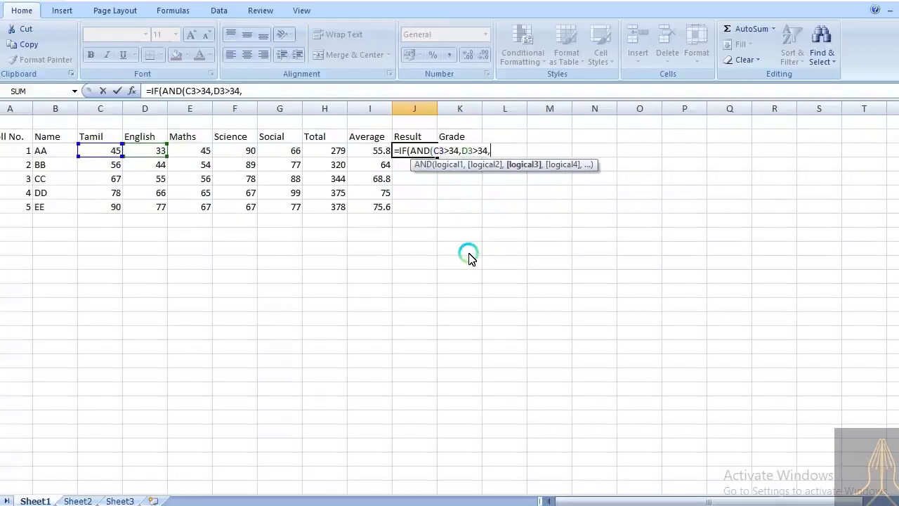
{"action": "type", "text": "E3"}
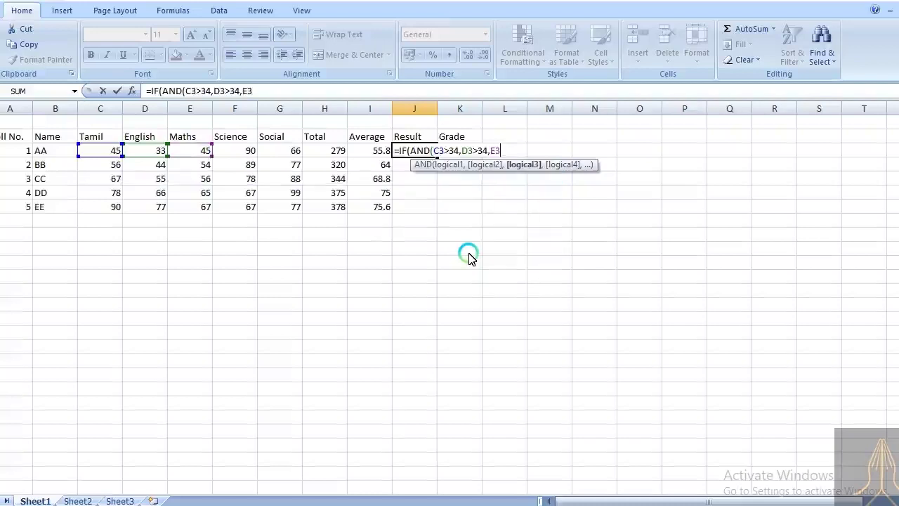
{"action": "type", "text": ">34"}
{"action": "type", "text": ","}
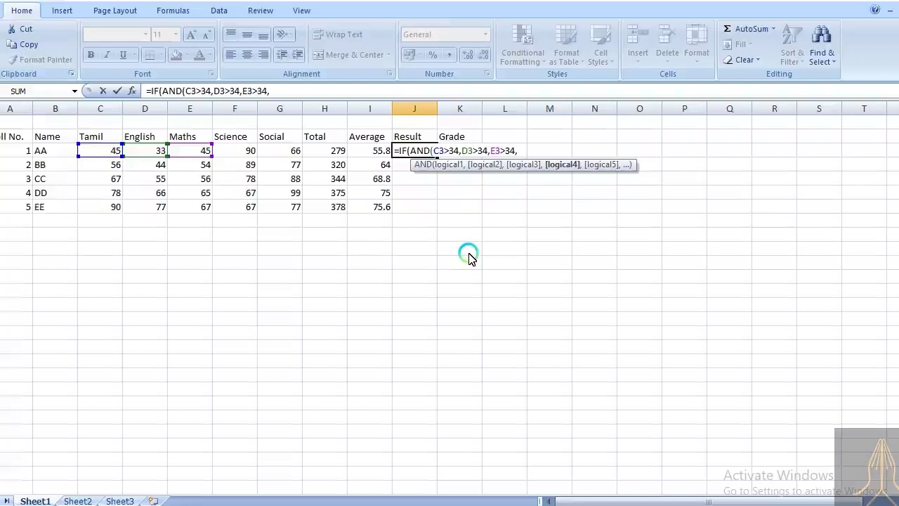
{"action": "type", "text": "F3"}
{"action": "type", "text": ">34"}
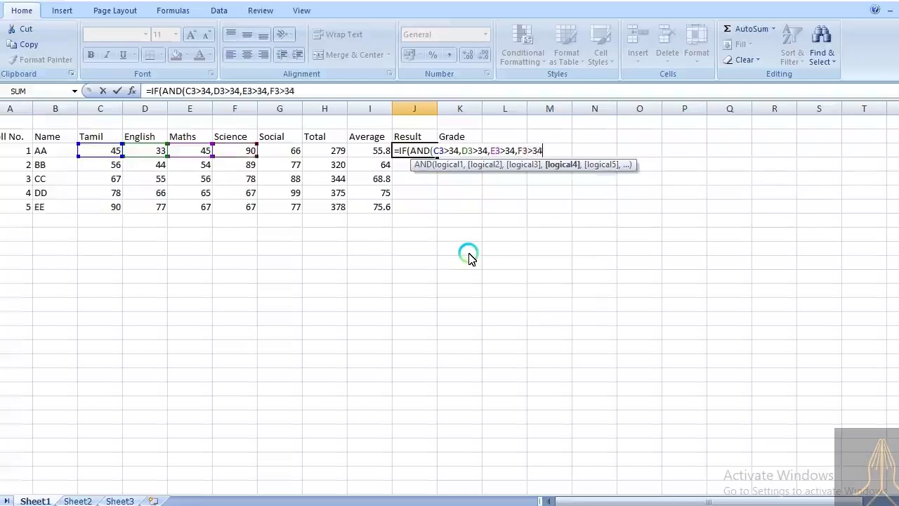
{"action": "type", "text": ","}
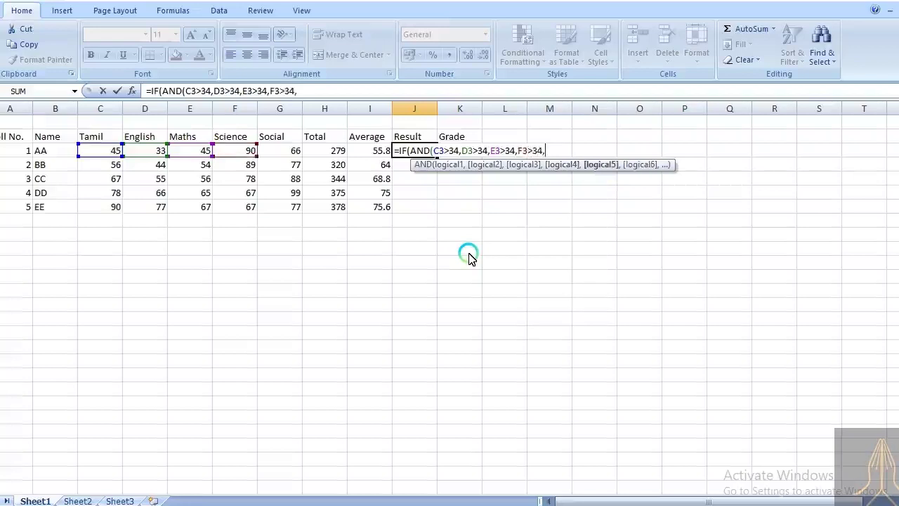
{"action": "type", "text": "G3"}
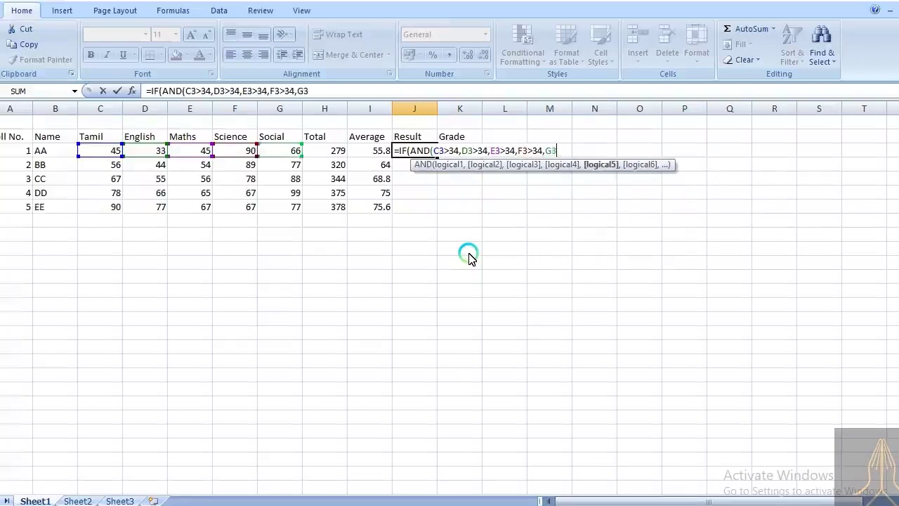
{"action": "type", "text": ">34"}
{"action": "type", "text": ")"}
{"action": "type", "text": ","}
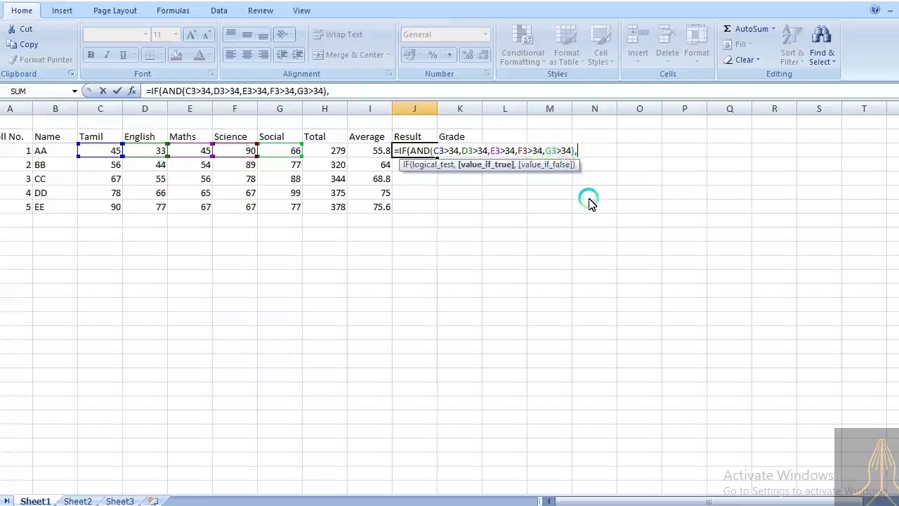
{"action": "type", "text": "\""}
{"action": "type", "text": "PA"}
{"action": "type", "text": "SS\""}
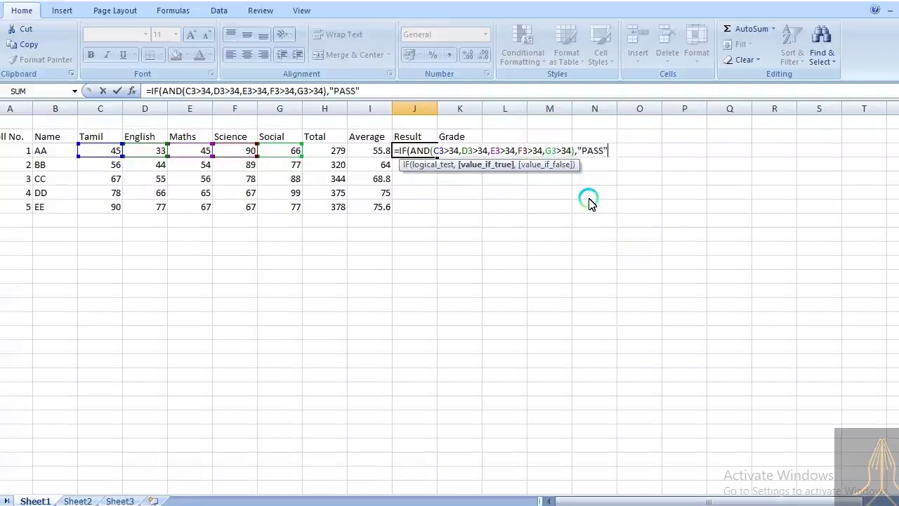
{"action": "type", "text": ","}
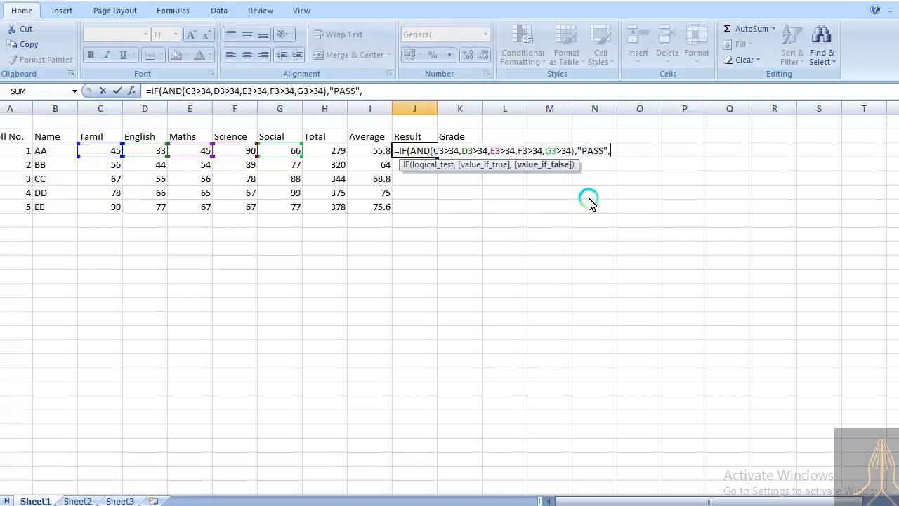
{"action": "type", "text": "\"F"}
{"action": "type", "text": "AIL\""}
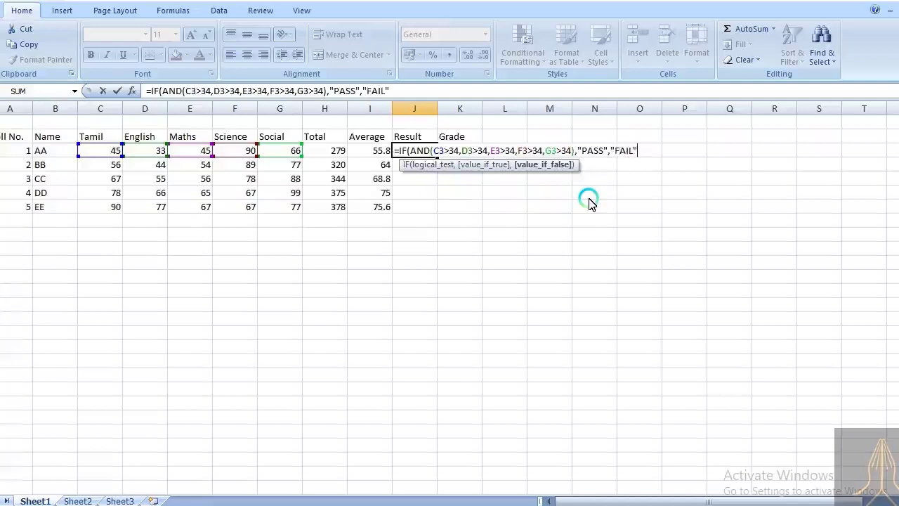
{"action": "type", "text": ")"}
{"action": "left_click", "coordinate": [412, 155]}
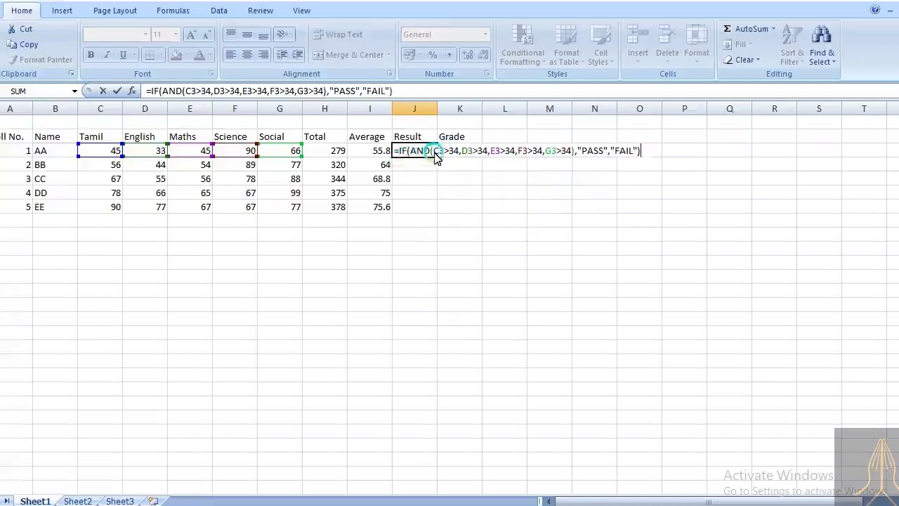
{"action": "left_click", "coordinate": [568, 154]}
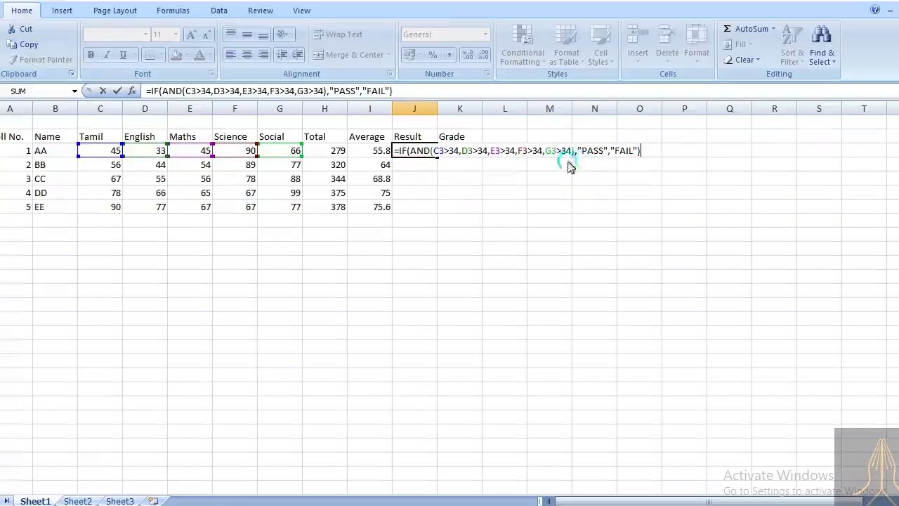
{"action": "left_click", "coordinate": [410, 156]}
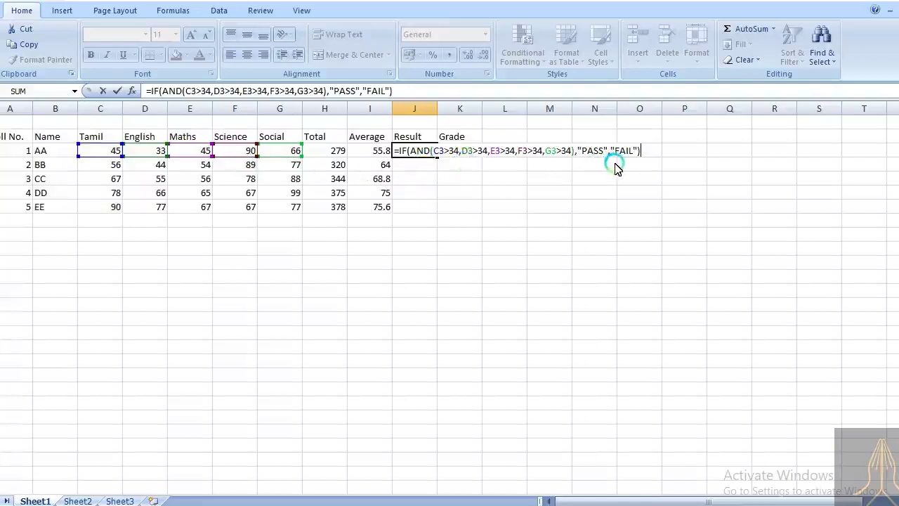
Step: Commit J3's PASS/FAIL formula and fill it to J7: FAIL for AA, PASS for others
{"action": "key", "text": "Return"}
{"action": "left_click", "coordinate": [428, 151]}
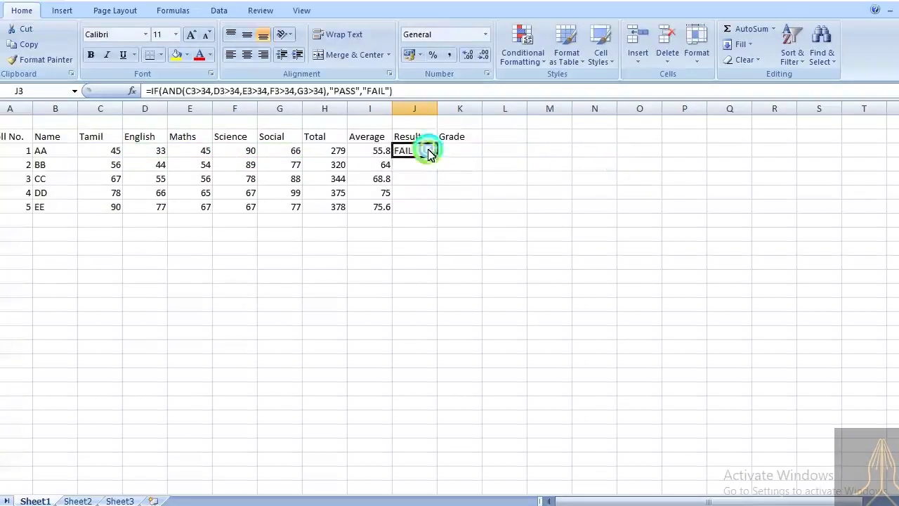
{"action": "left_click", "coordinate": [158, 151]}
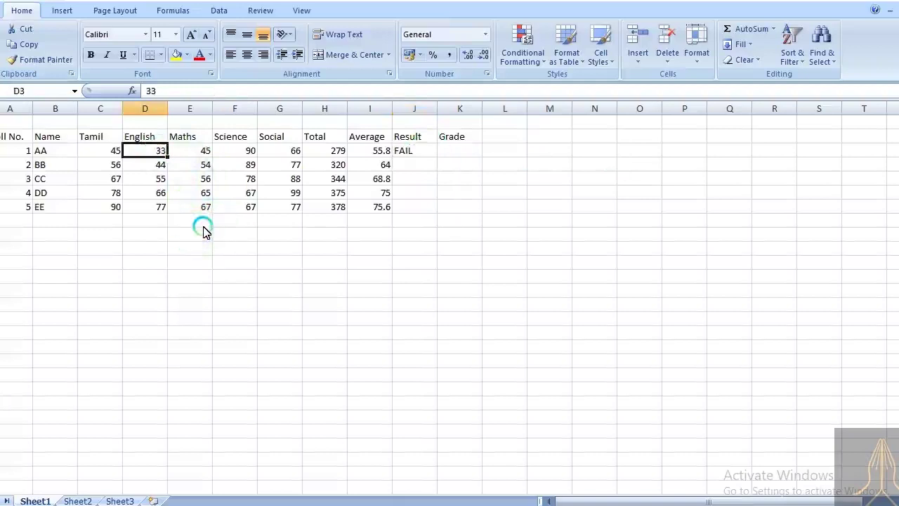
{"action": "left_click", "coordinate": [420, 158]}
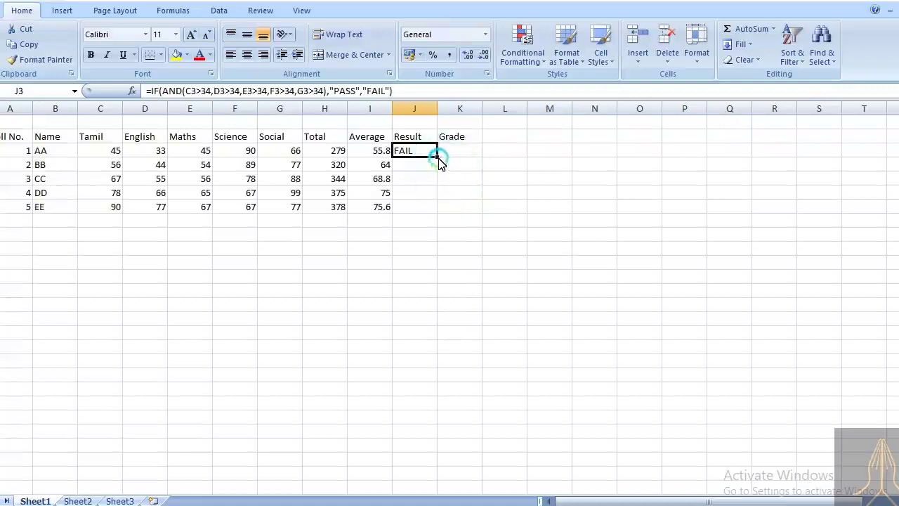
{"action": "left_click_drag", "start_coordinate": [437, 160], "coordinate": [431, 211]}
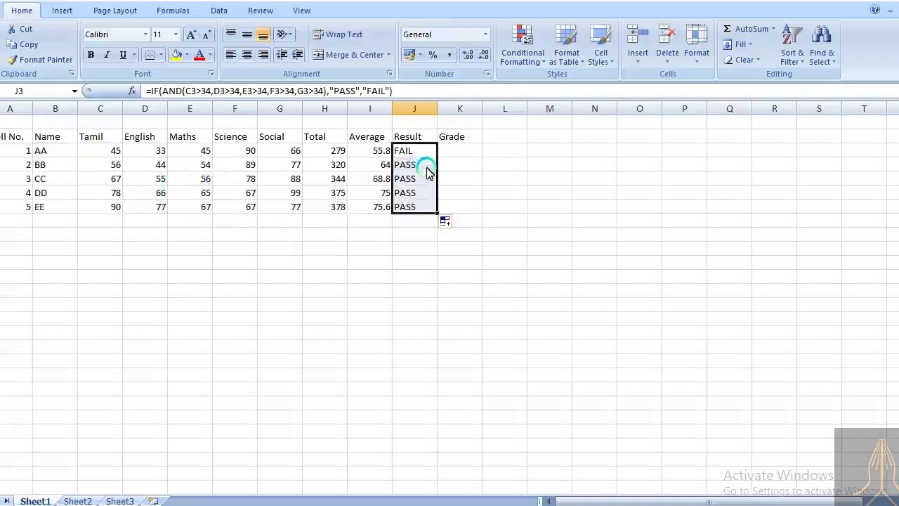
{"action": "left_click", "coordinate": [150, 154]}
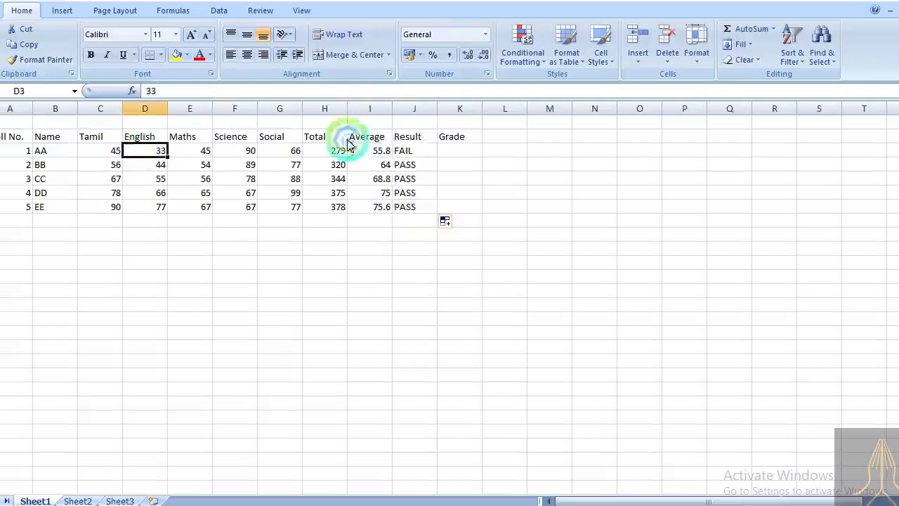
{"action": "left_click", "coordinate": [410, 156]}
{"action": "left_click", "coordinate": [458, 158]}
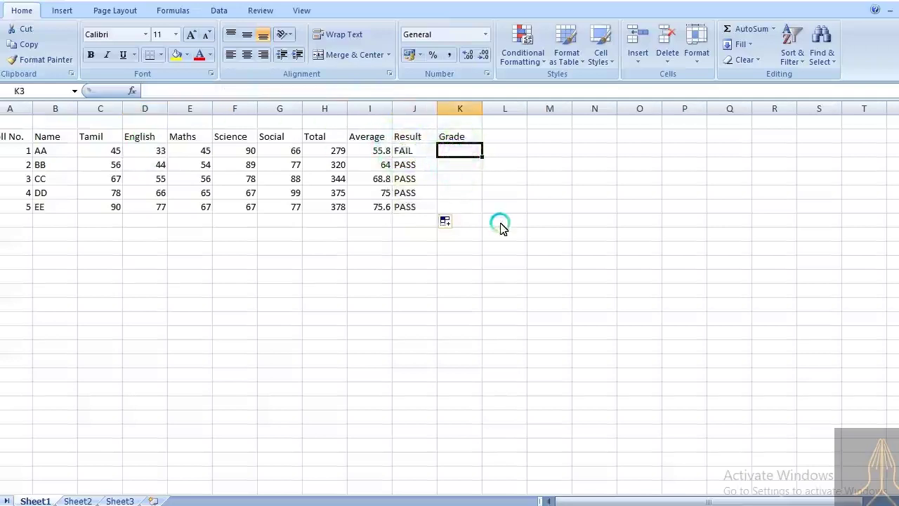
{"action": "key", "text": "alt+Tab"}
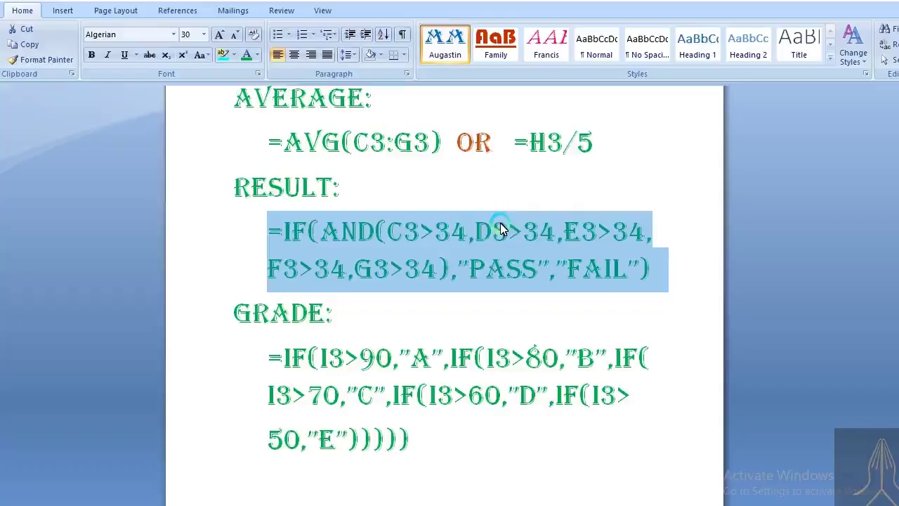
{"action": "left_click_drag", "start_coordinate": [270, 347], "coordinate": [506, 465]}
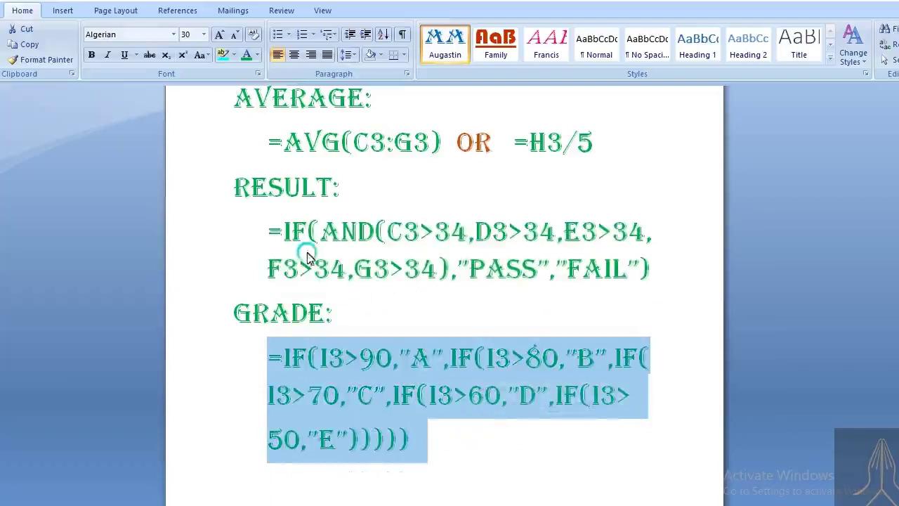
{"action": "left_click_drag", "start_coordinate": [284, 233], "coordinate": [477, 297]}
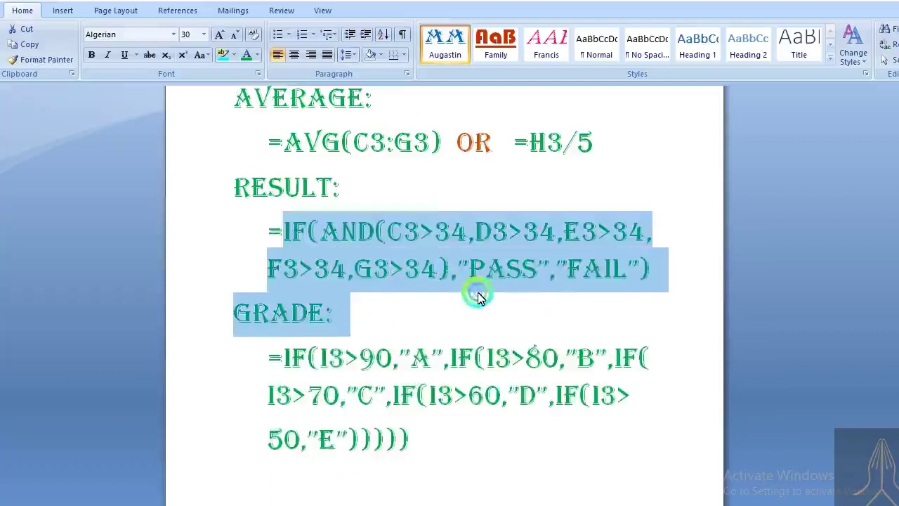
{"action": "left_click_drag", "start_coordinate": [284, 358], "coordinate": [435, 430]}
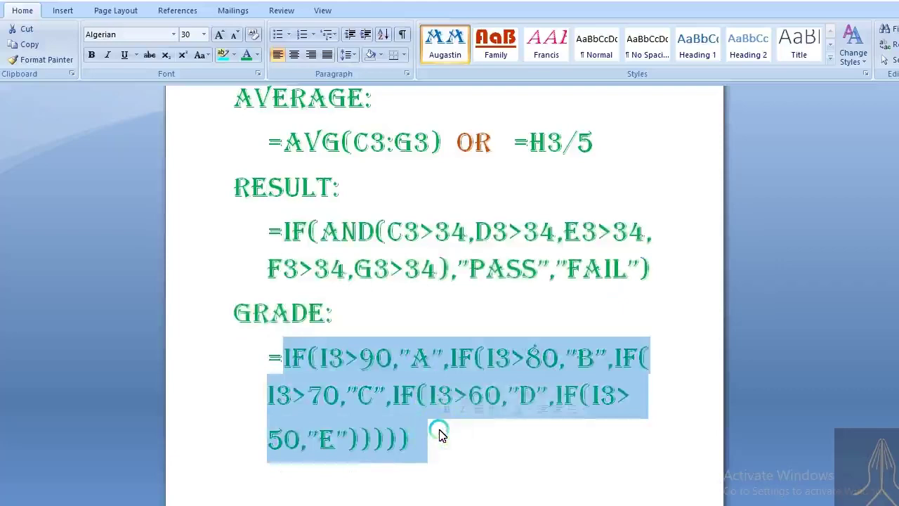
{"action": "key", "text": "alt+Tab"}
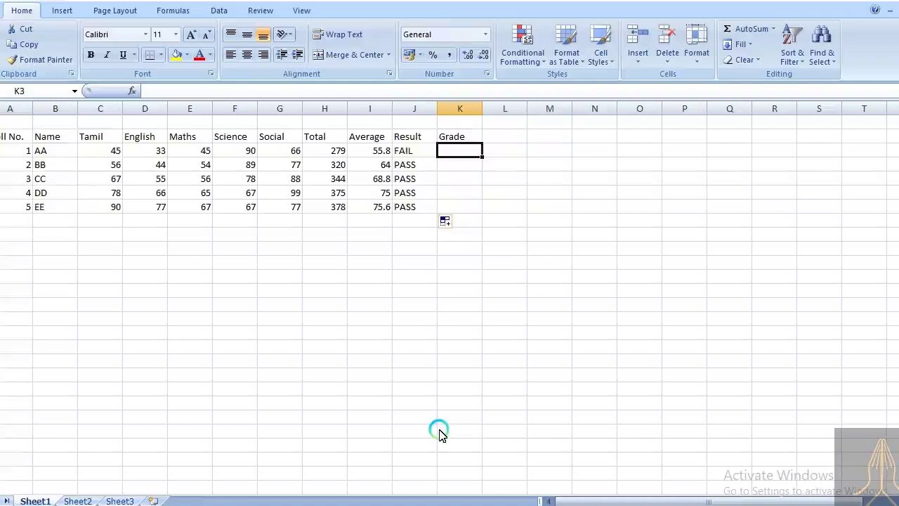
Step: Enter the nested IF grade formula in K3 (A>90, B>80, C>70, D>60, E>50), giving E
{"action": "type", "text": "="}
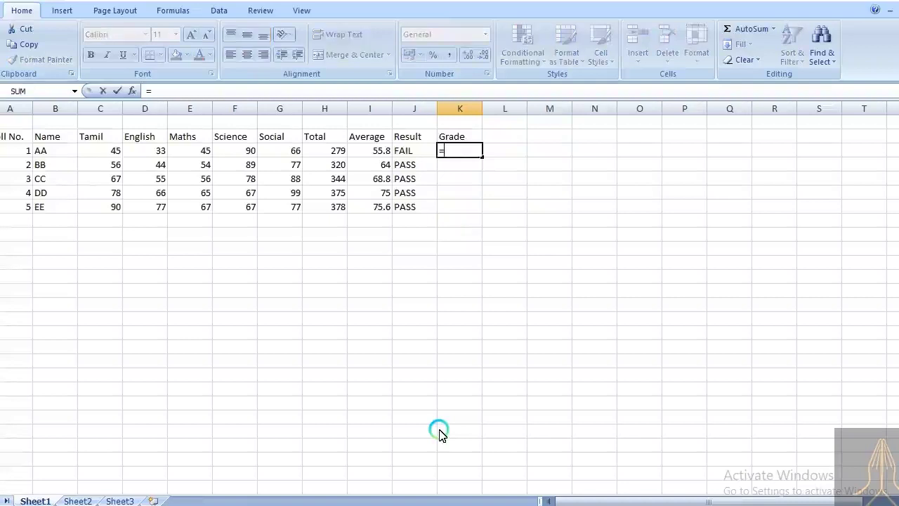
{"action": "type", "text": "IF("}
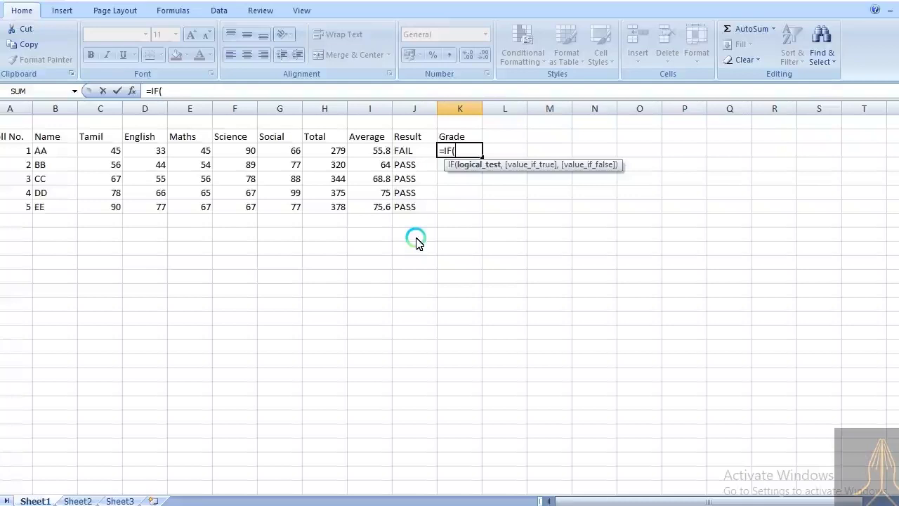
{"action": "type", "text": "I"}
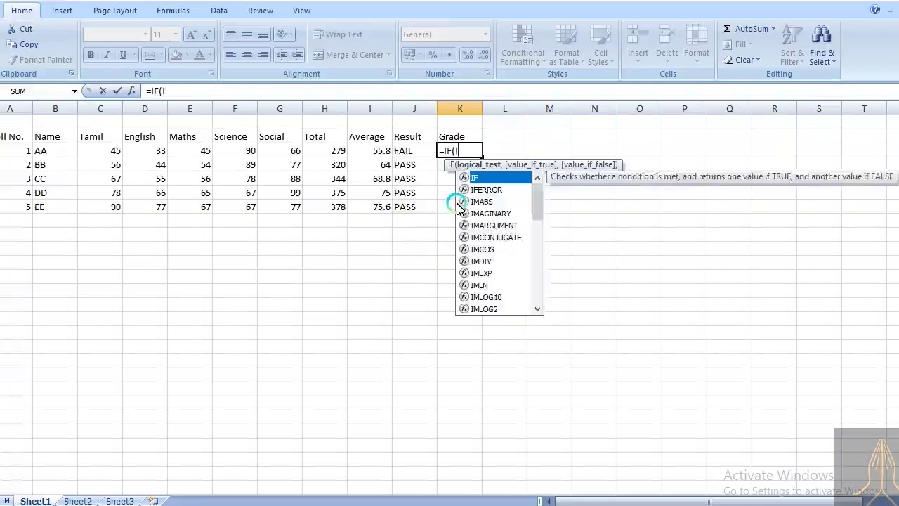
{"action": "type", "text": "3"}
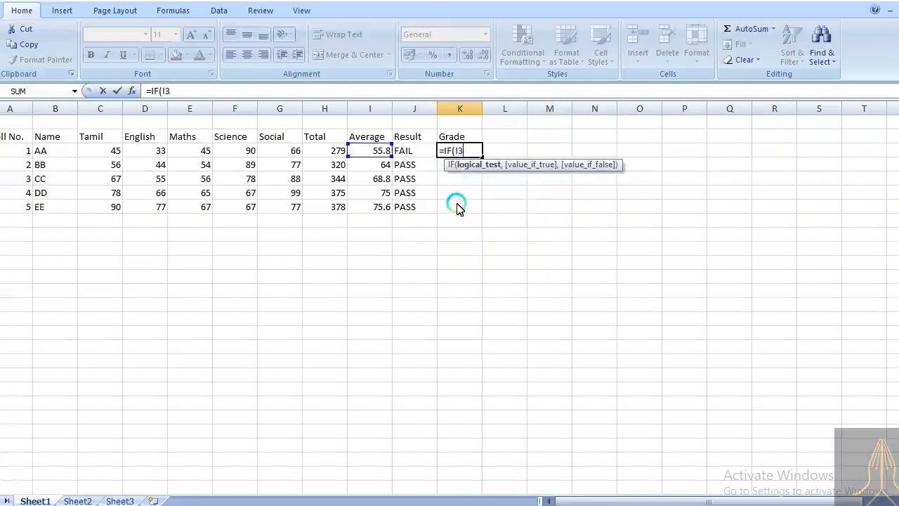
{"action": "type", "text": ">"}
{"action": "type", "text": "90"}
{"action": "type", "text": ",\""}
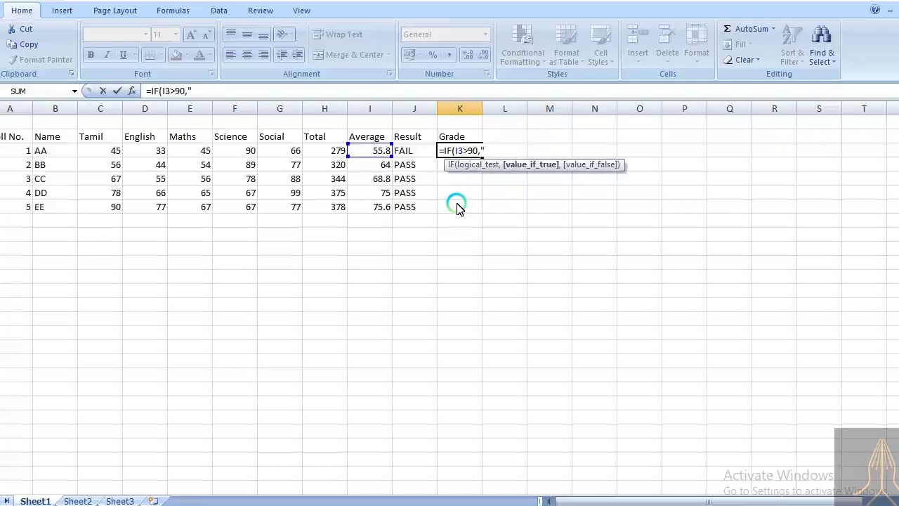
{"action": "type", "text": "A\""}
{"action": "type", "text": ","}
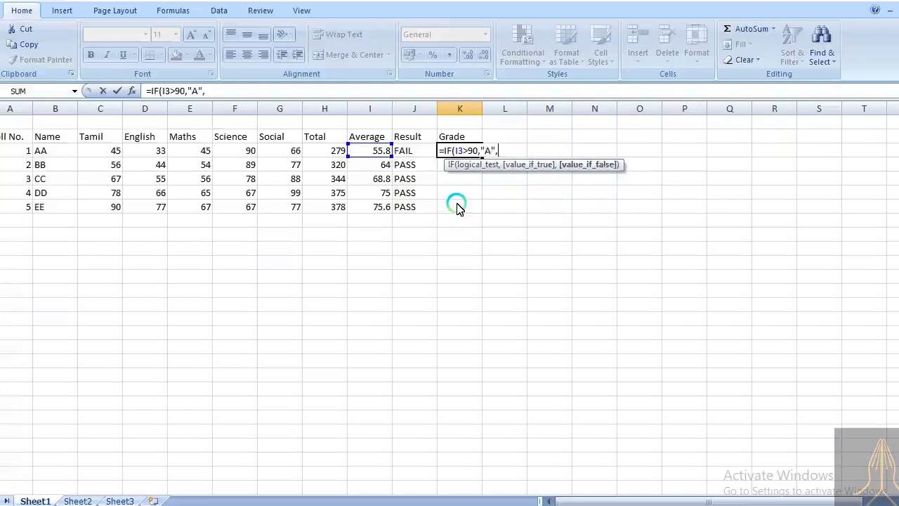
{"action": "type", "text": "I"}
{"action": "type", "text": "F"}
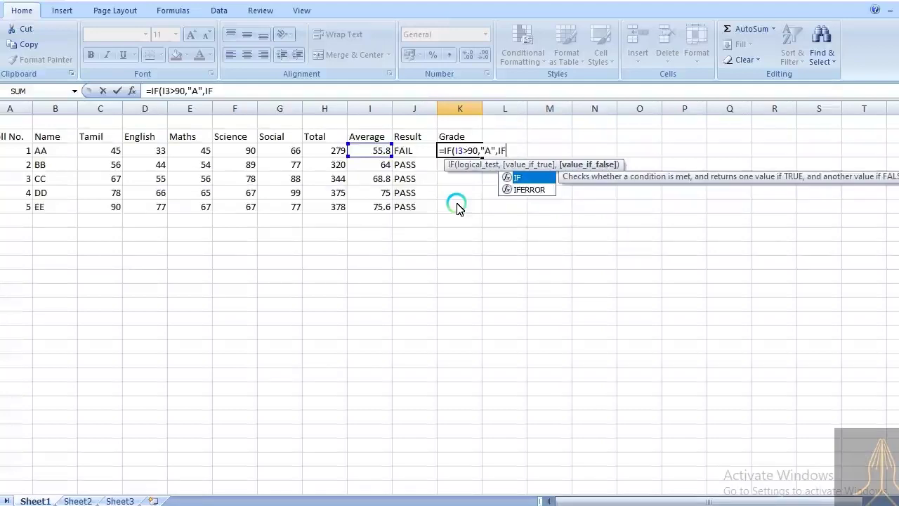
{"action": "type", "text": "("}
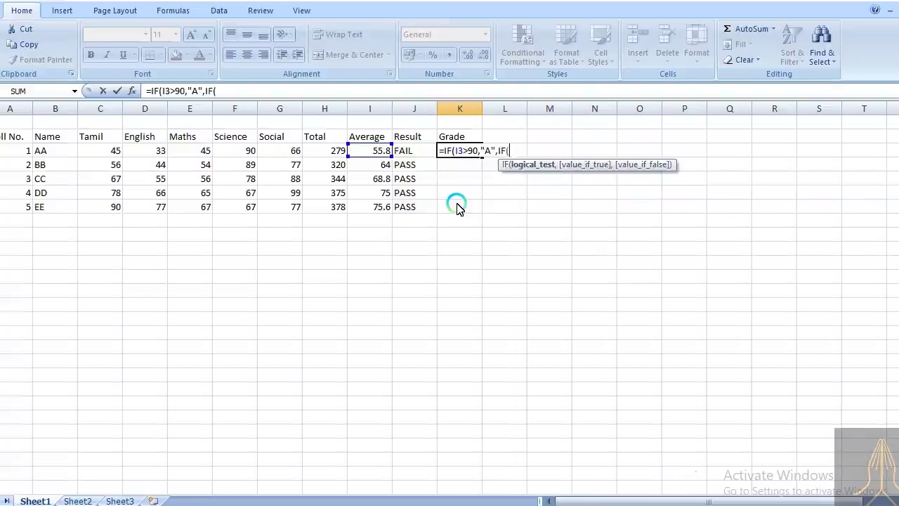
{"action": "type", "text": "I"}
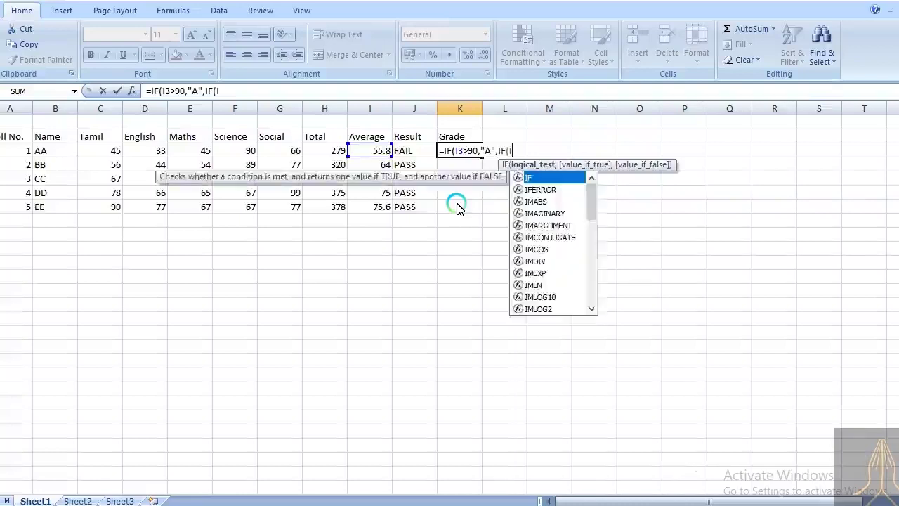
{"action": "type", "text": "3>"}
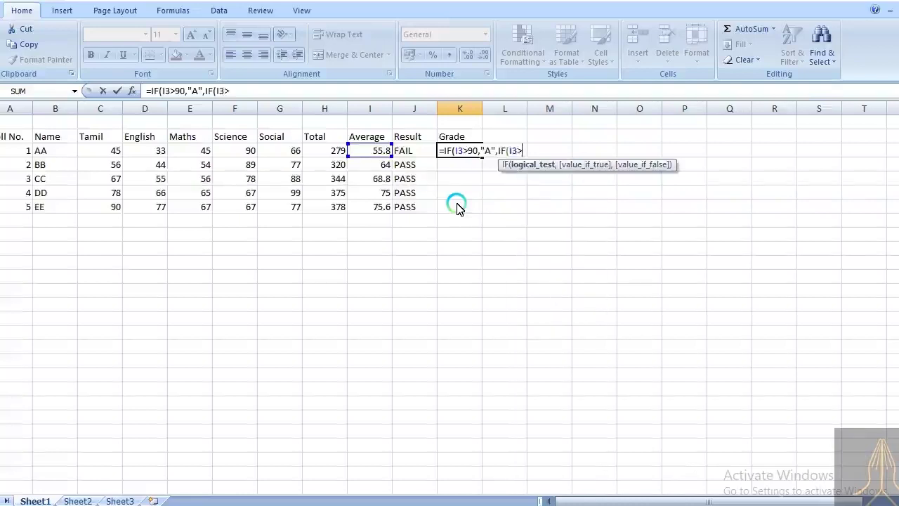
{"action": "type", "text": "80,"}
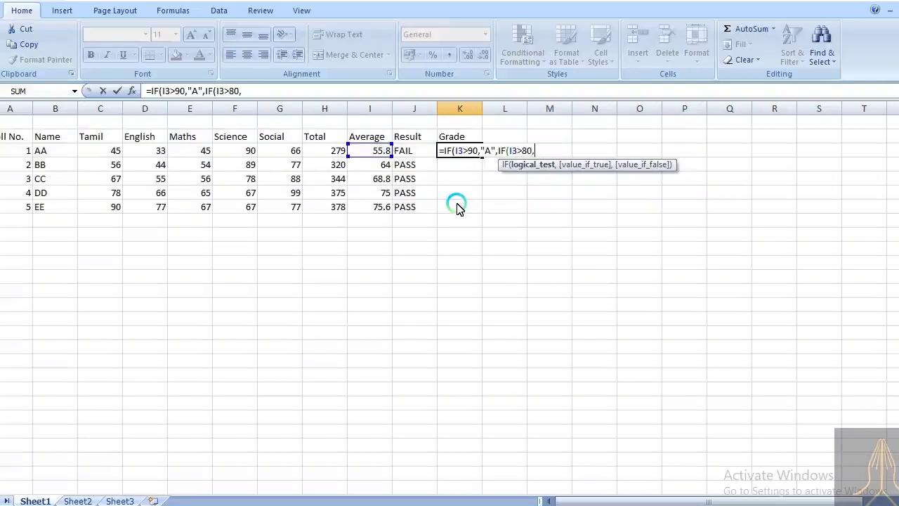
{"action": "type", "text": "\"B"}
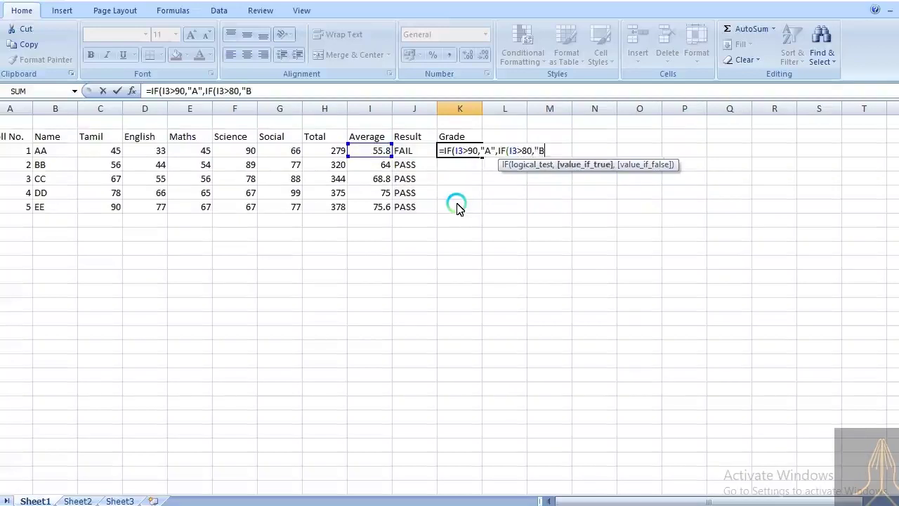
{"action": "type", "text": "\","}
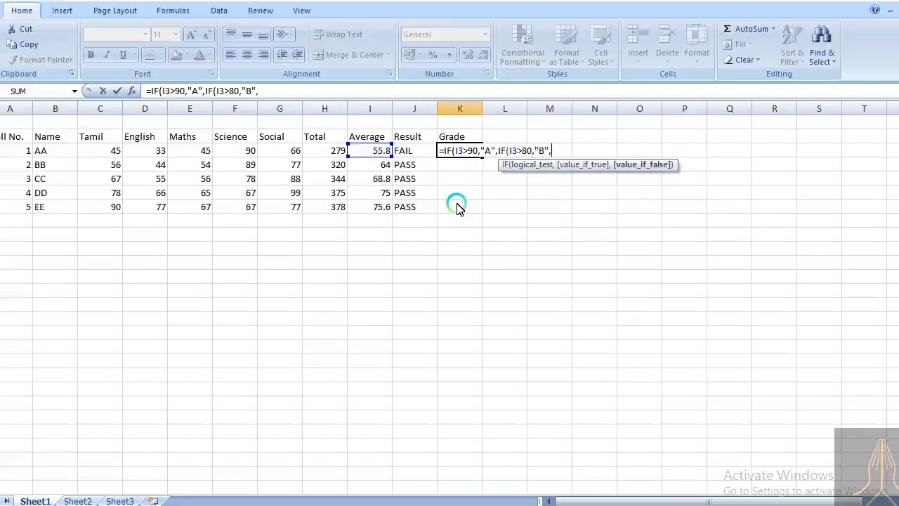
{"action": "type", "text": "IF("}
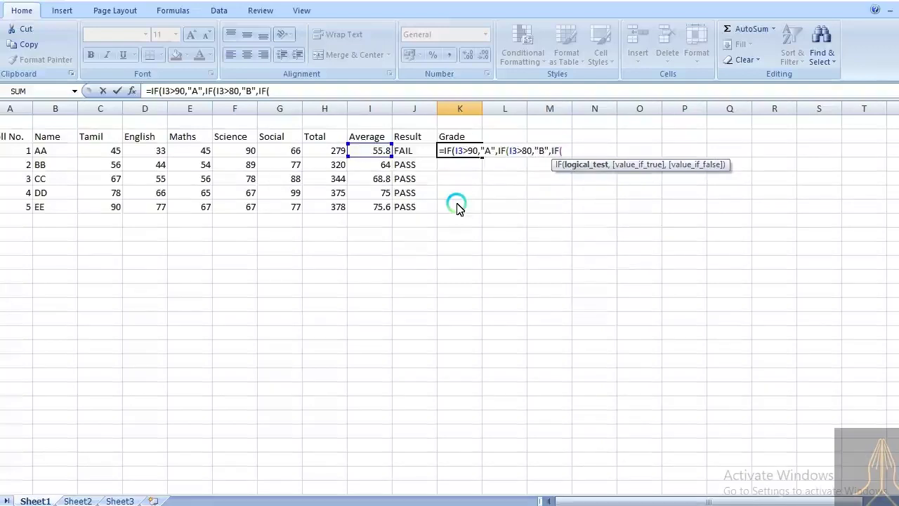
{"action": "type", "text": "I3"}
{"action": "type", "text": ">"}
{"action": "type", "text": "70,"}
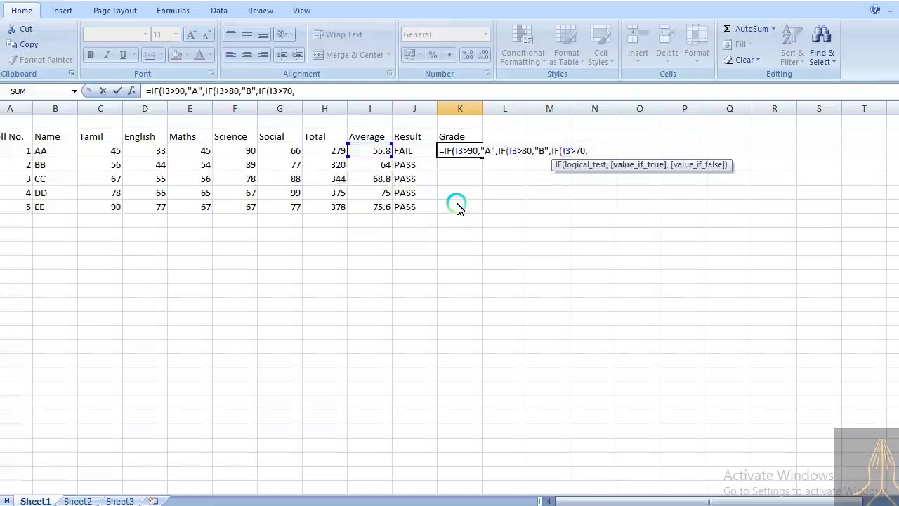
{"action": "type", "text": "\""}
{"action": "type", "text": "C\""}
{"action": "type", "text": ",IF"}
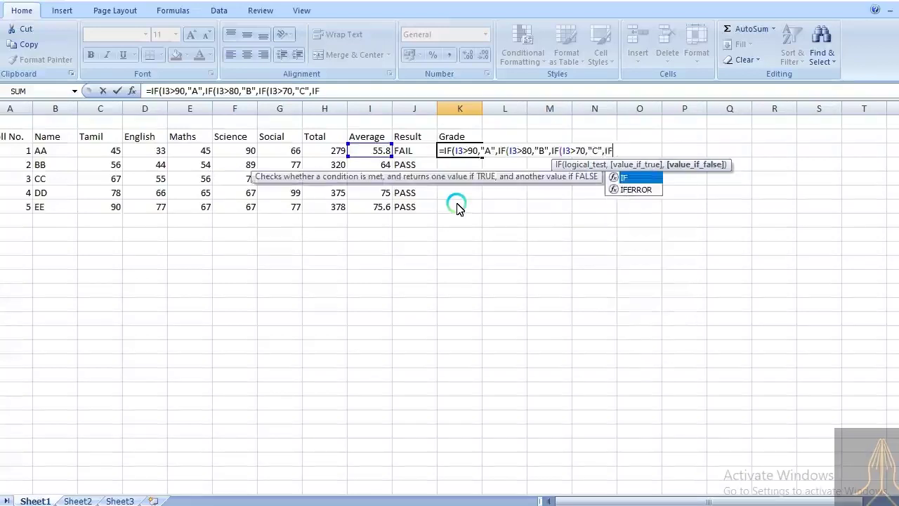
{"action": "type", "text": "("}
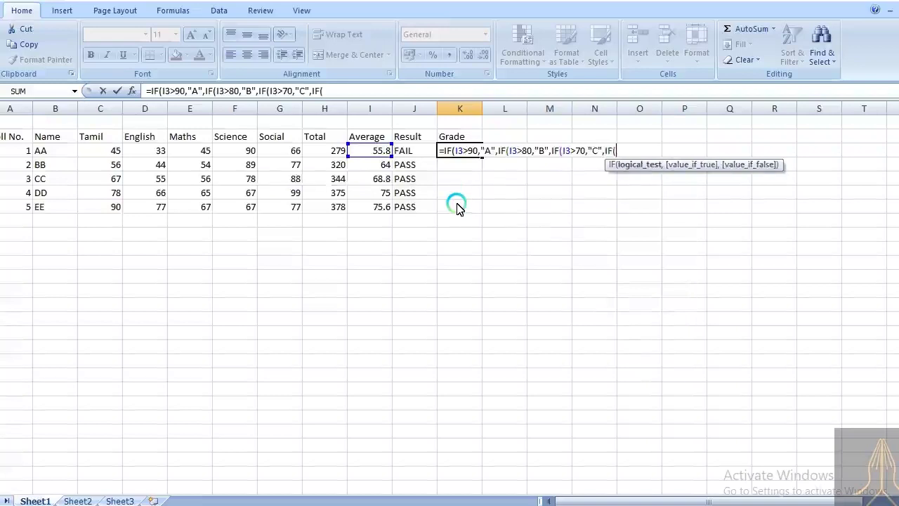
{"action": "type", "text": "I3>"}
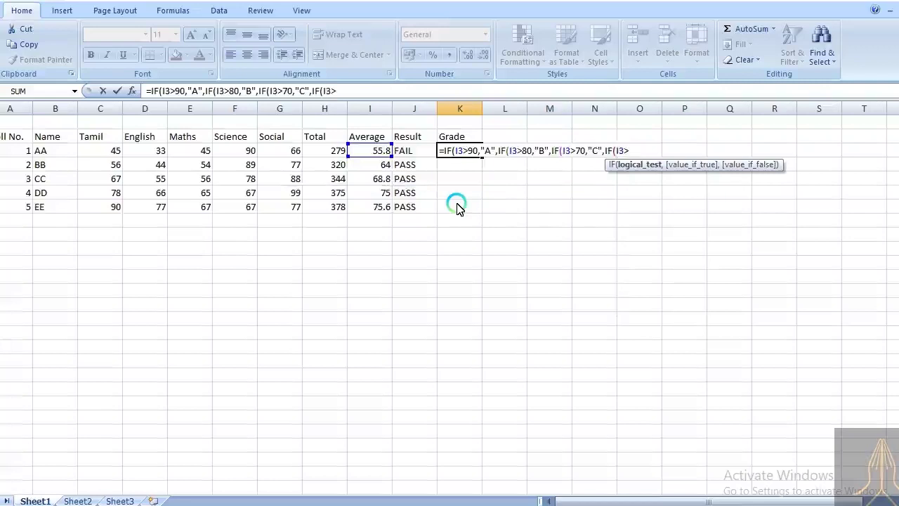
{"action": "type", "text": "60"}
{"action": "type", "text": ","}
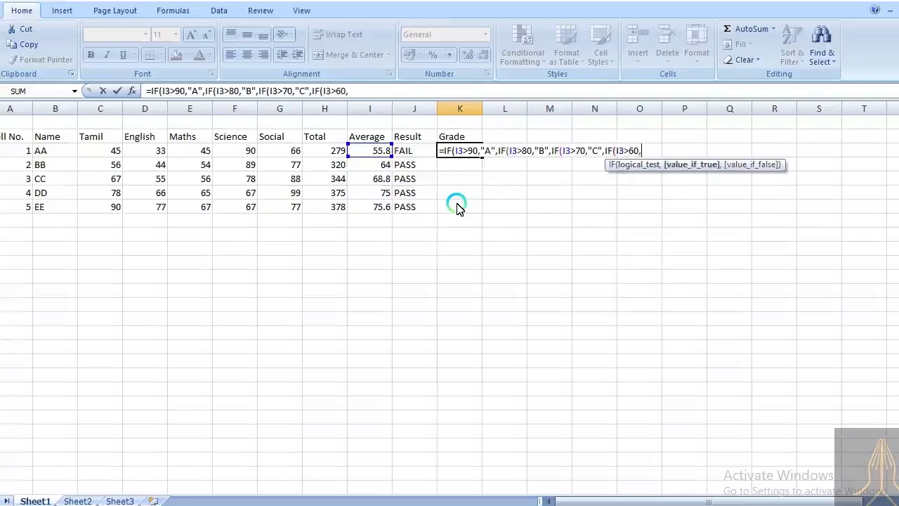
{"action": "type", "text": "\""}
{"action": "type", "text": "D"}
{"action": "type", "text": "\","}
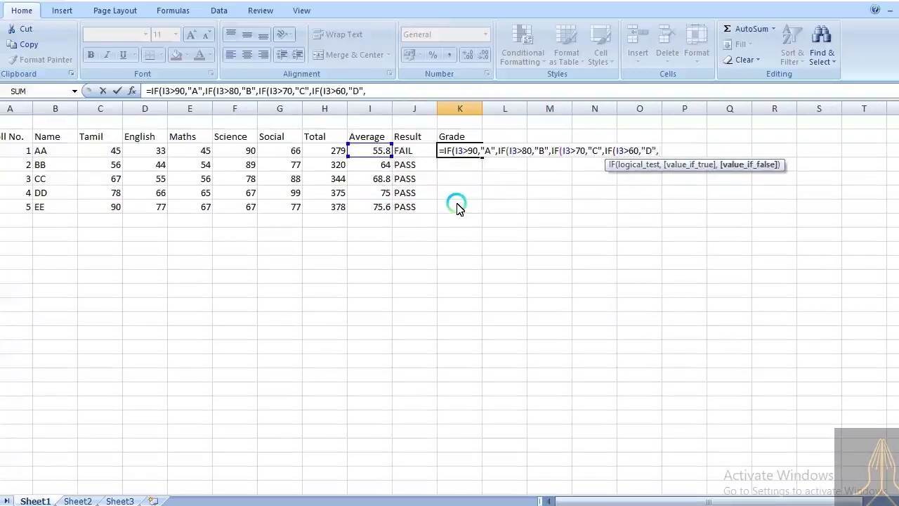
{"action": "type", "text": "IF"}
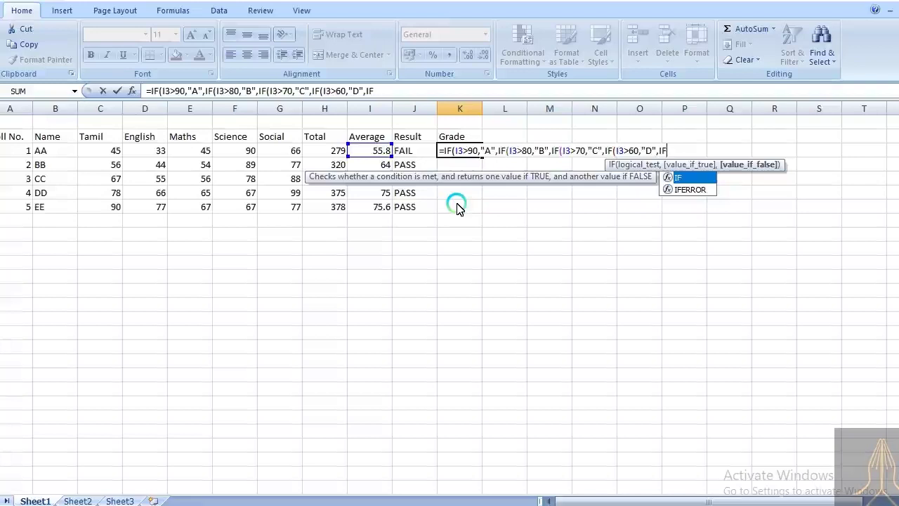
{"action": "type", "text": "("}
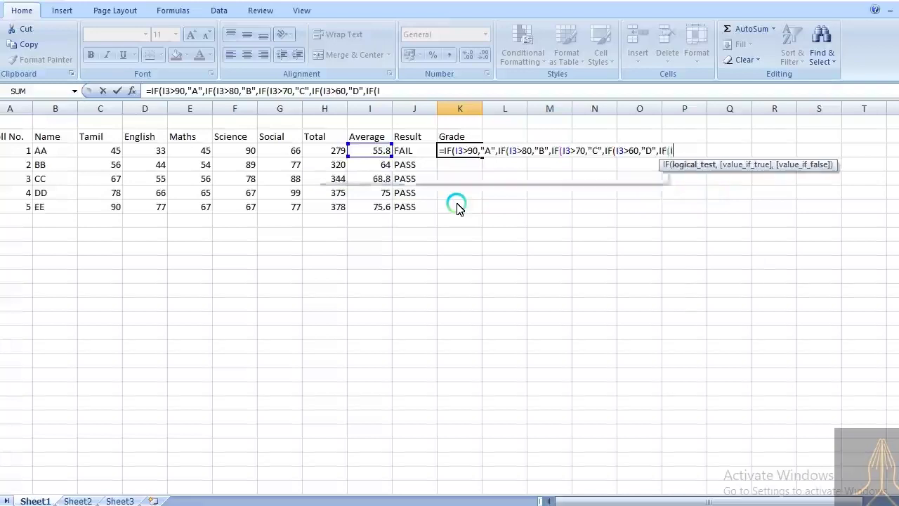
{"action": "type", "text": "I3"}
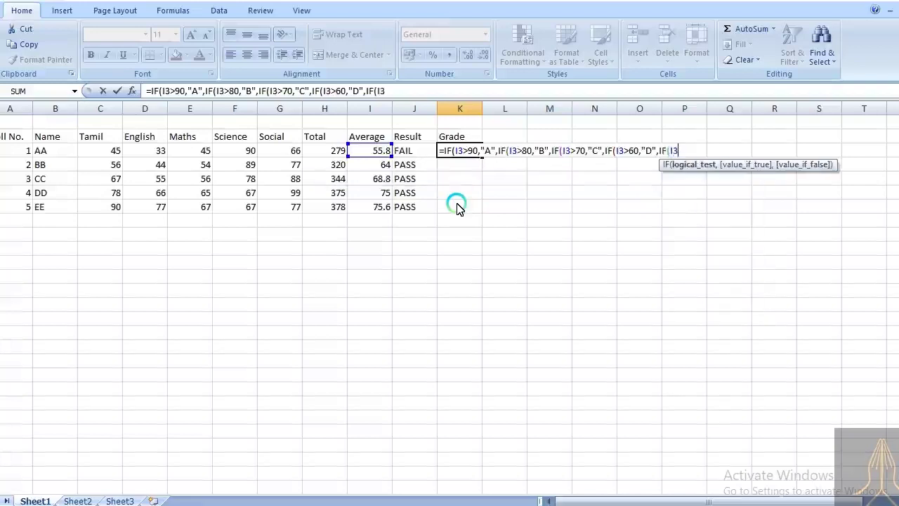
{"action": "type", "text": ">"}
{"action": "type", "text": "50"}
{"action": "type", "text": ","}
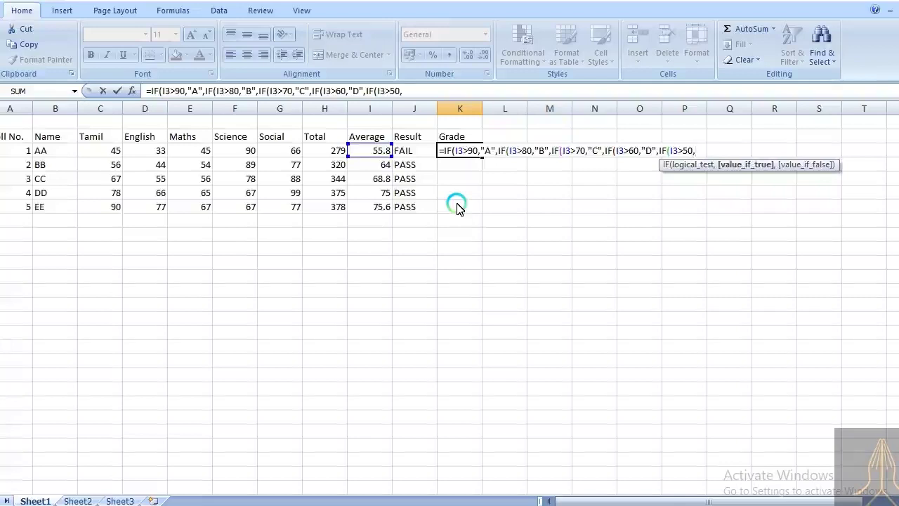
{"action": "type", "text": "\"E\""}
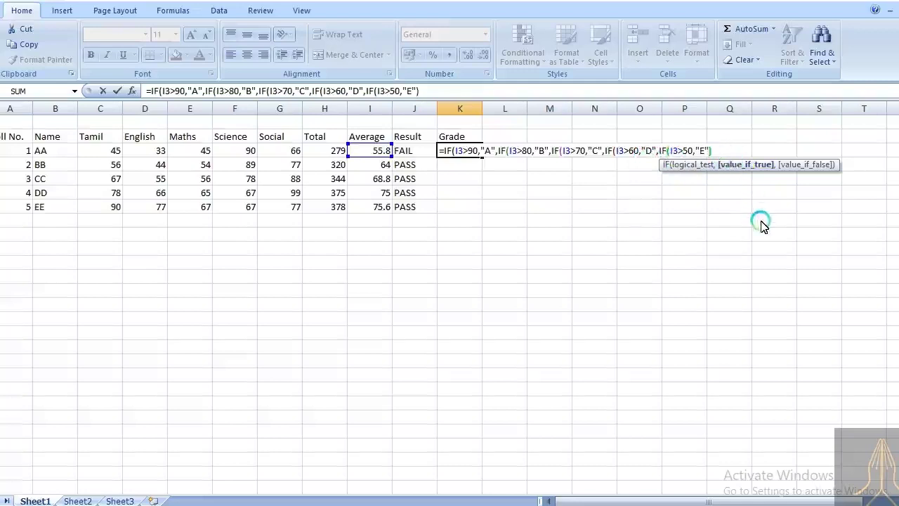
{"action": "type", "text": "))"}
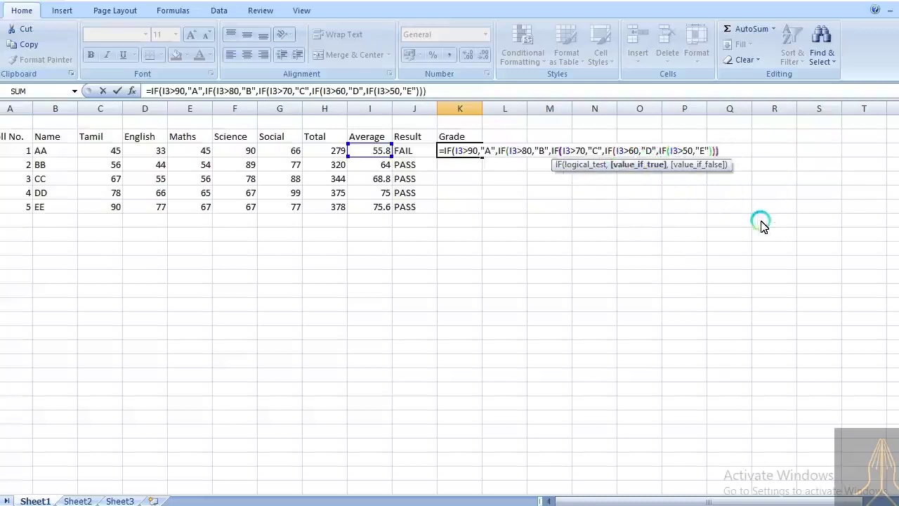
{"action": "type", "text": "))"}
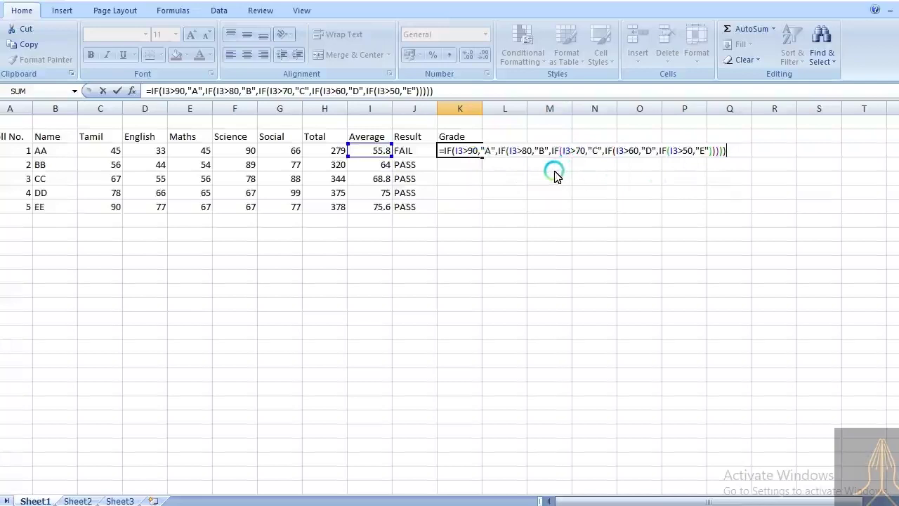
{"action": "key", "text": "Return"}
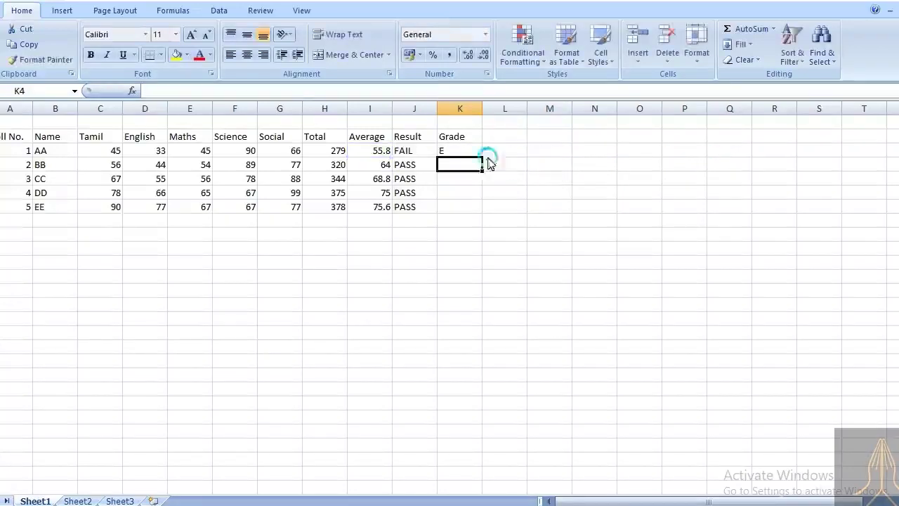
Step: Fill K3's grade formula down to K7, giving D, D, C and C for BB–EE
{"action": "left_click", "coordinate": [462, 153]}
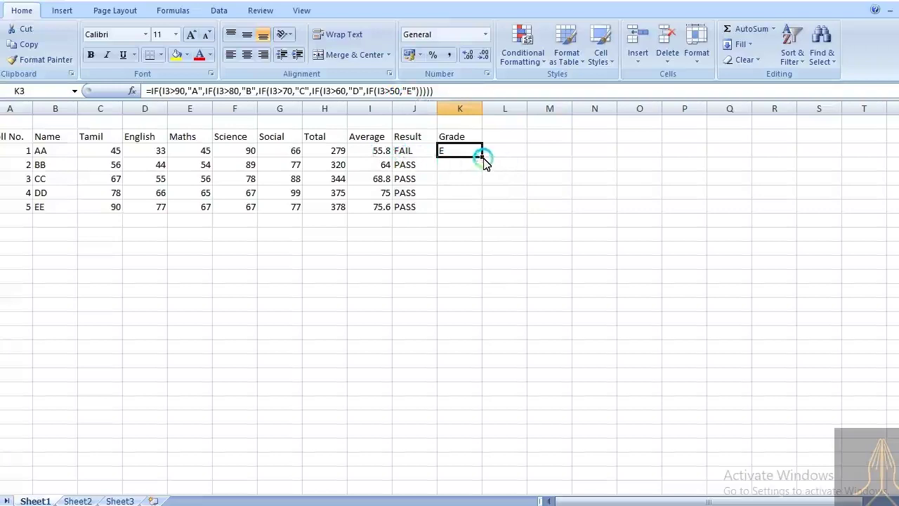
{"action": "left_click_drag", "start_coordinate": [482, 156], "coordinate": [477, 213]}
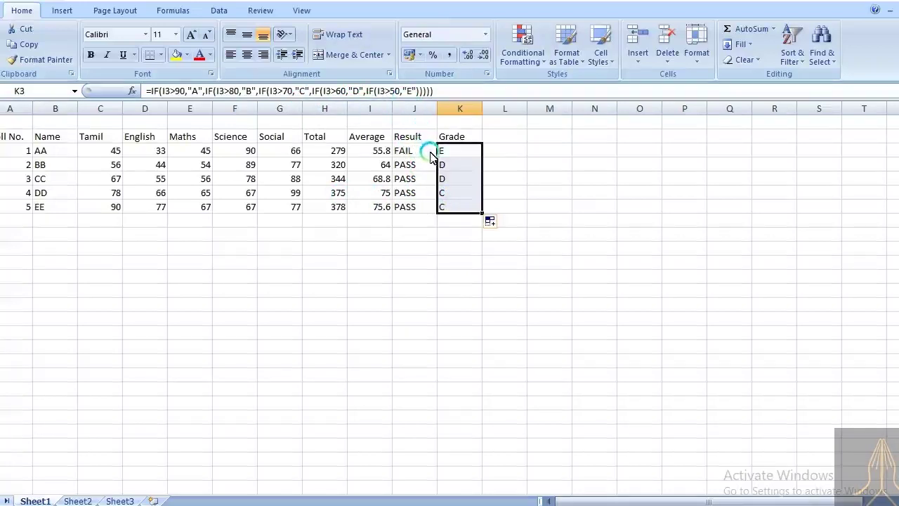
{"action": "left_click", "coordinate": [573, 204]}
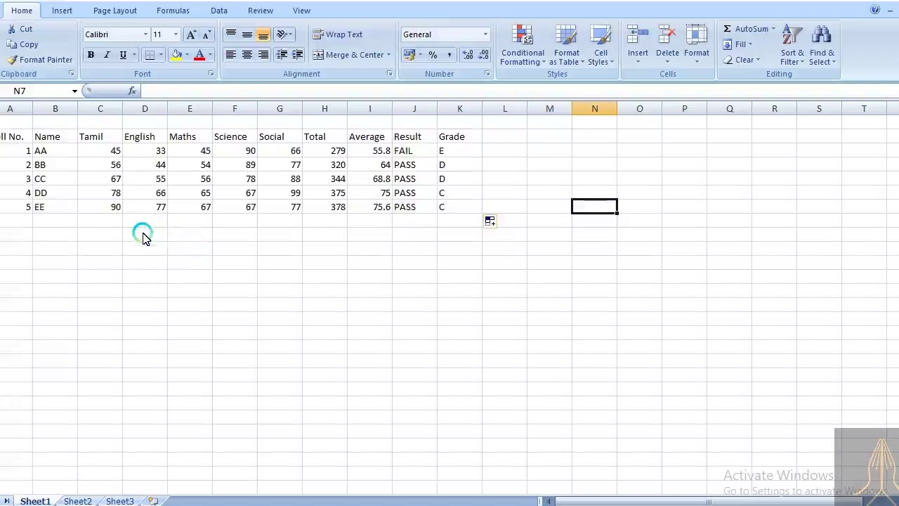
Step: Merge and centre cells A1 through K1 into a single title cell
{"action": "left_click", "coordinate": [25, 126]}
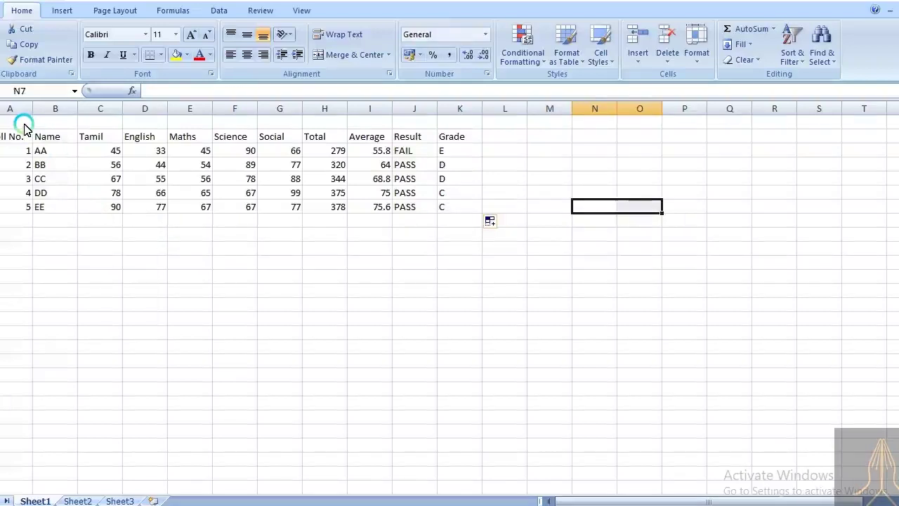
{"action": "key", "text": "shift+Right"}
{"action": "key", "text": "shift+Right"}
{"action": "key", "text": "shift+Right"}
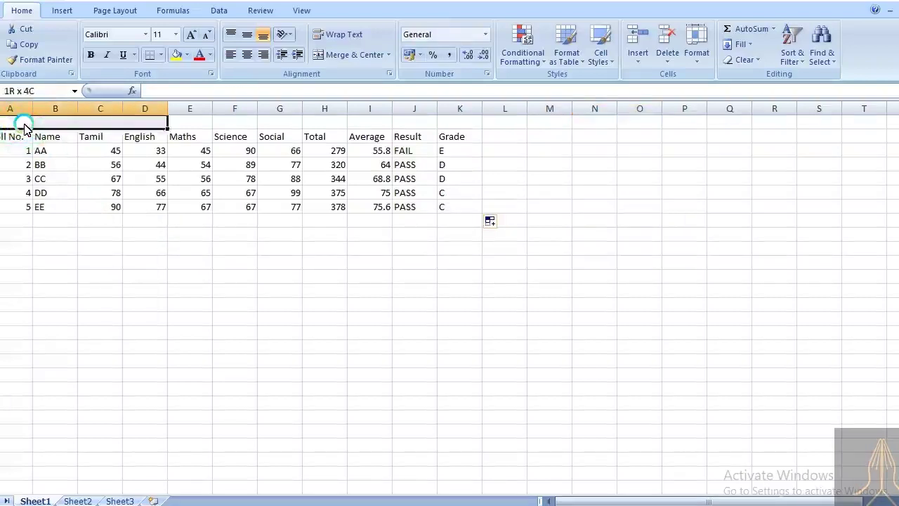
{"action": "key", "text": "shift+Right"}
{"action": "key", "text": "shift+Right"}
{"action": "key", "text": "shift+Right"}
{"action": "key", "text": "shift+Right"}
{"action": "key", "text": "shift+Right"}
{"action": "key", "text": "shift+Right"}
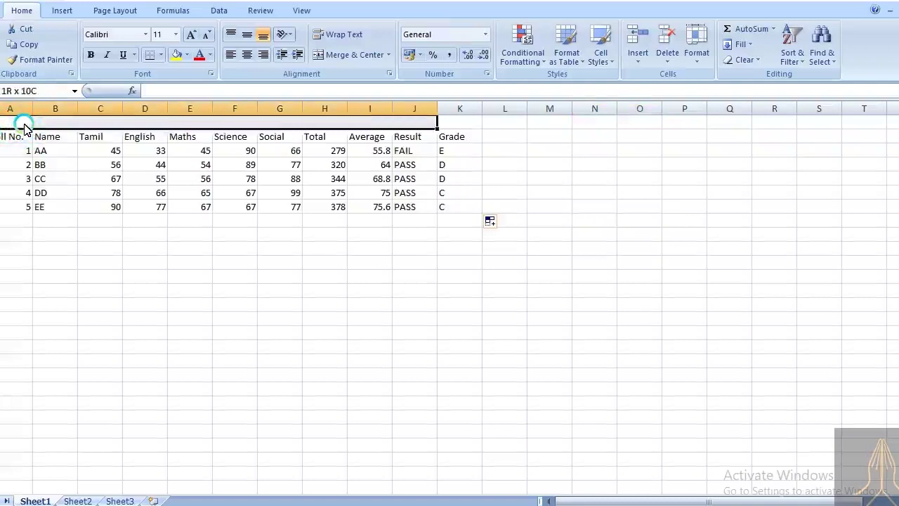
{"action": "key", "text": "shift+Right"}
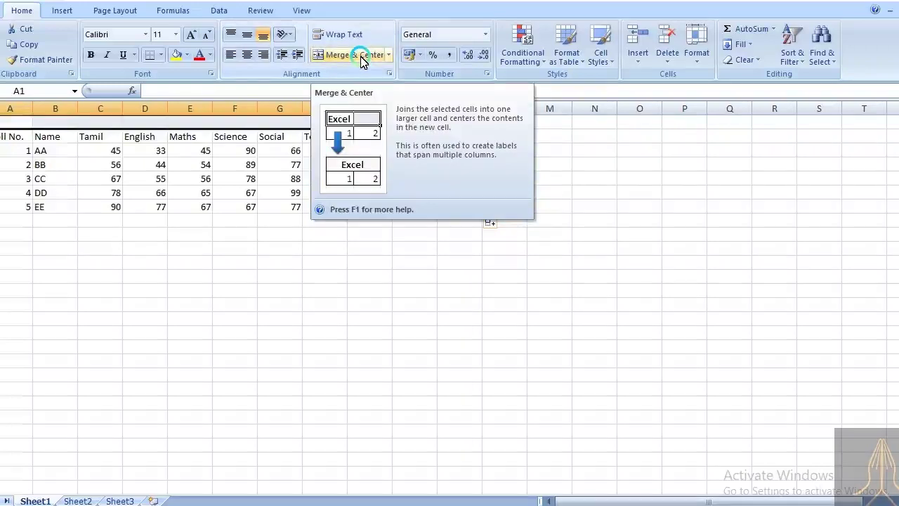
{"action": "left_click", "coordinate": [361, 56]}
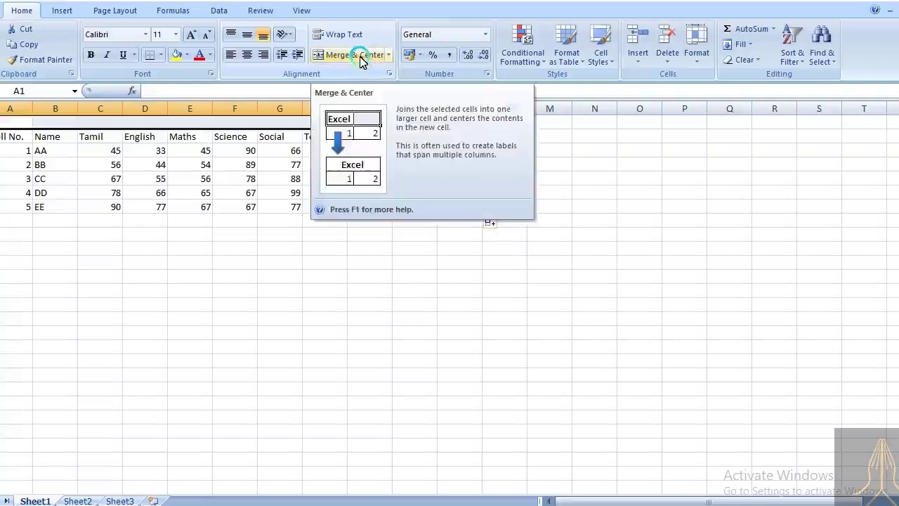
{"action": "left_click", "coordinate": [360, 58]}
{"action": "left_click", "coordinate": [373, 125]}
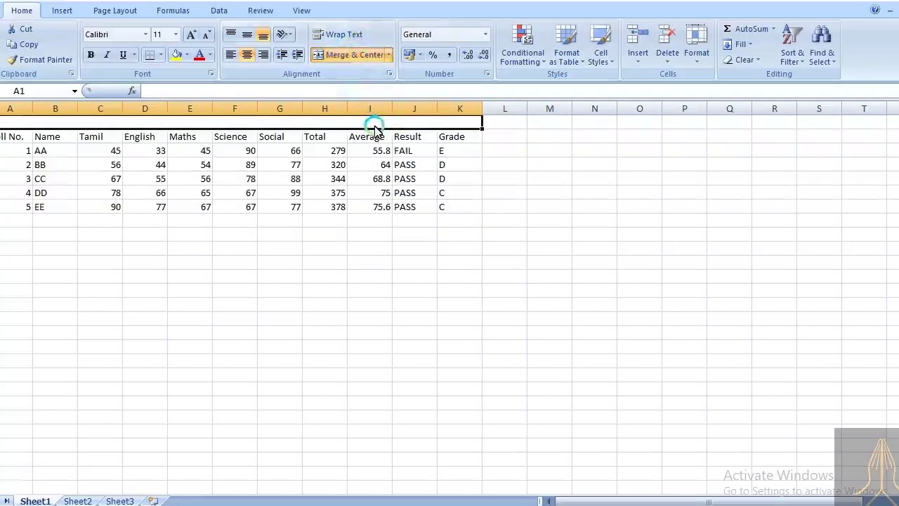
{"action": "left_click_drag", "start_coordinate": [358, 291], "coordinate": [622, 324]}
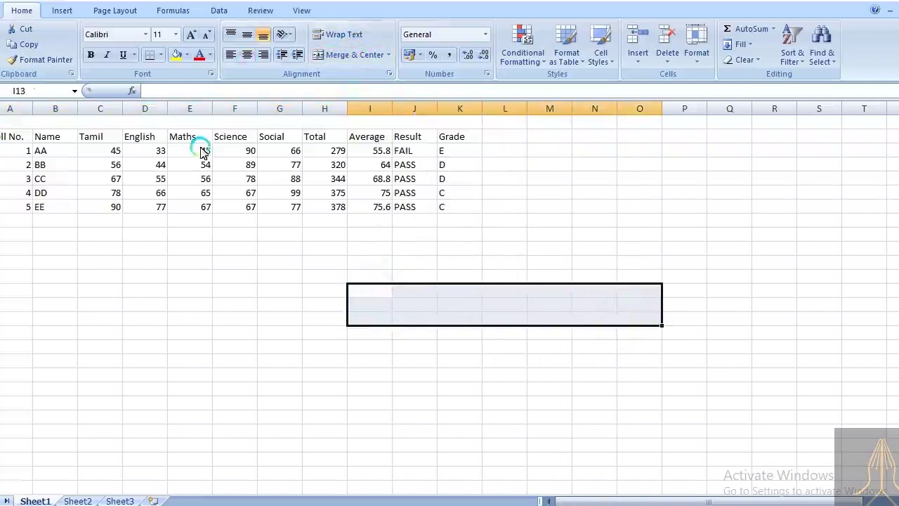
{"action": "left_click", "coordinate": [166, 122]}
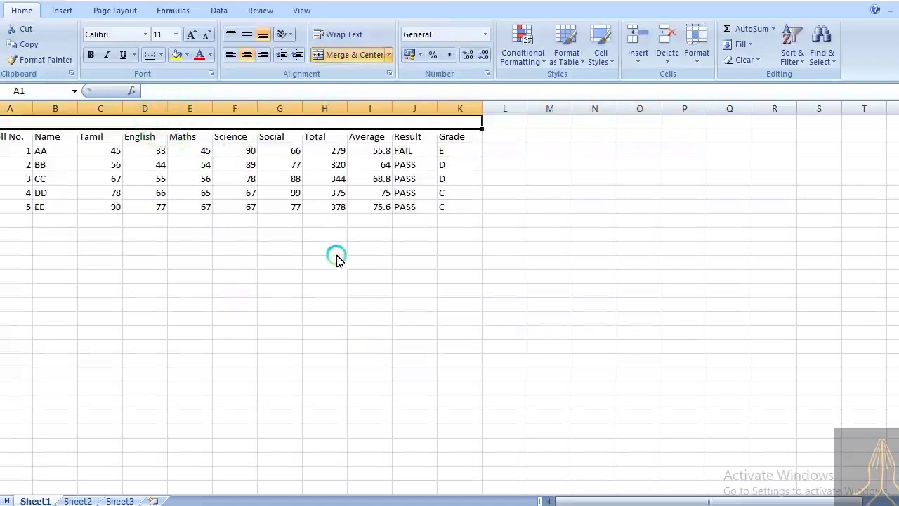
Step: Type '10th Mark List' into the merged A1 title cell
{"action": "type", "text": "10"}
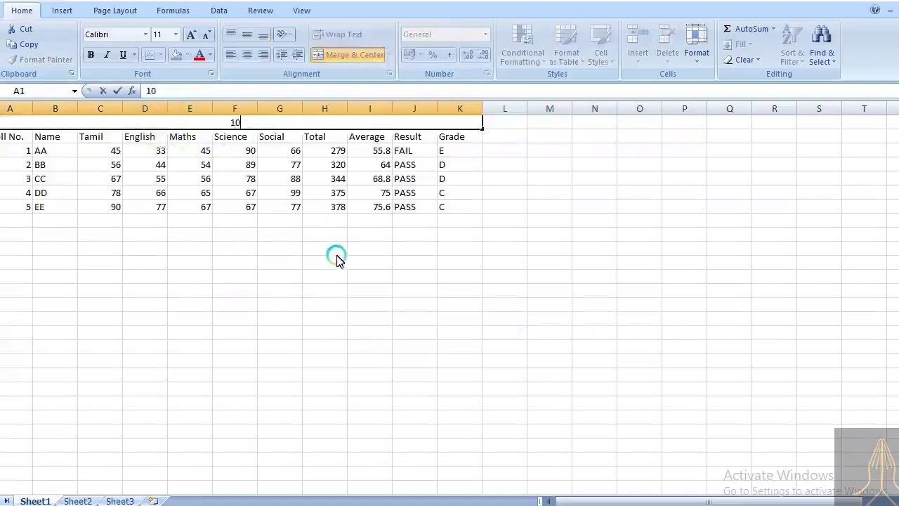
{"action": "type", "text": "th"}
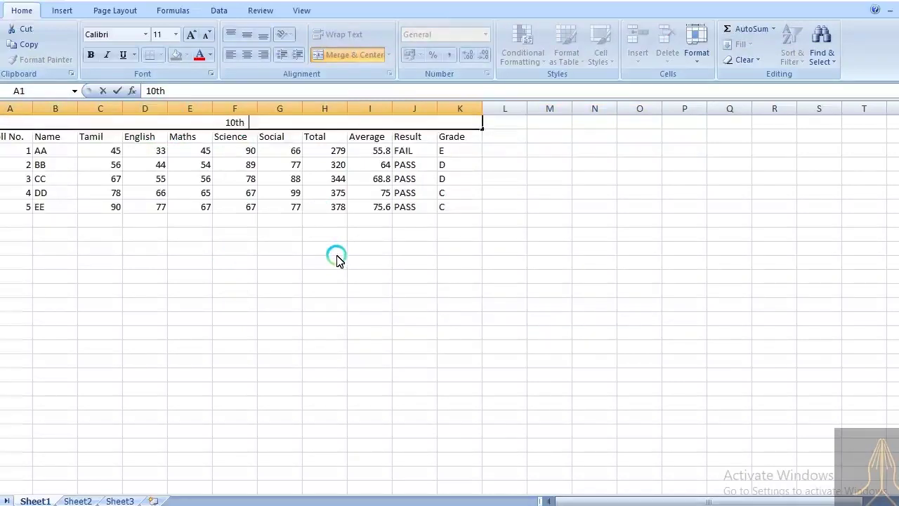
{"action": "type", "text": "M"}
{"action": "type", "text": "ark"}
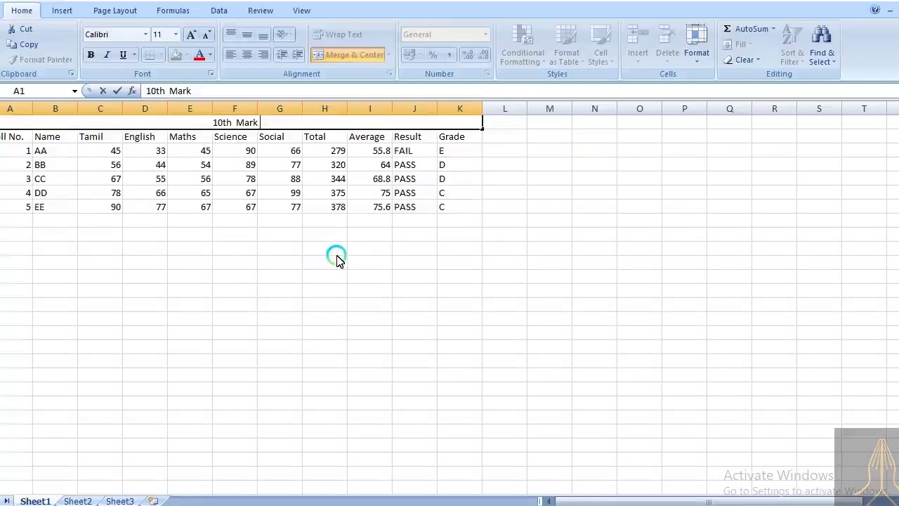
{"action": "type", "text": "  List"}
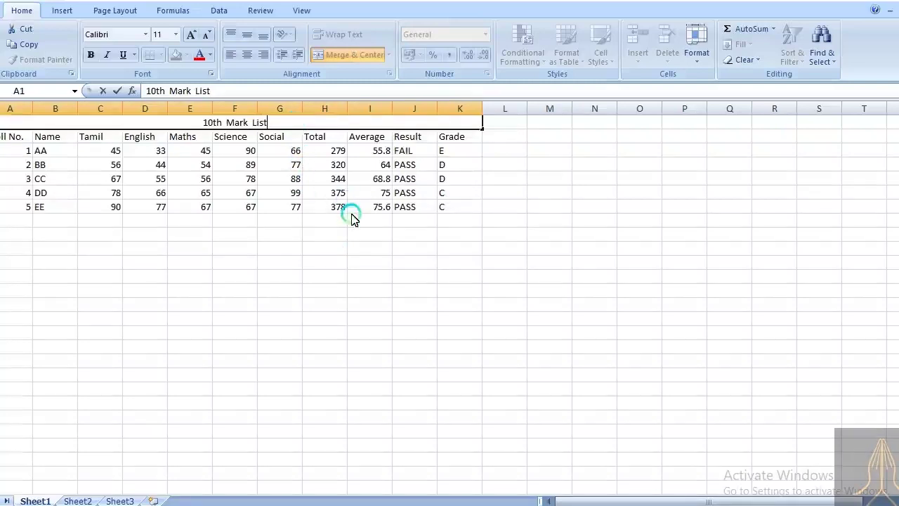
{"action": "left_click", "coordinate": [161, 239]}
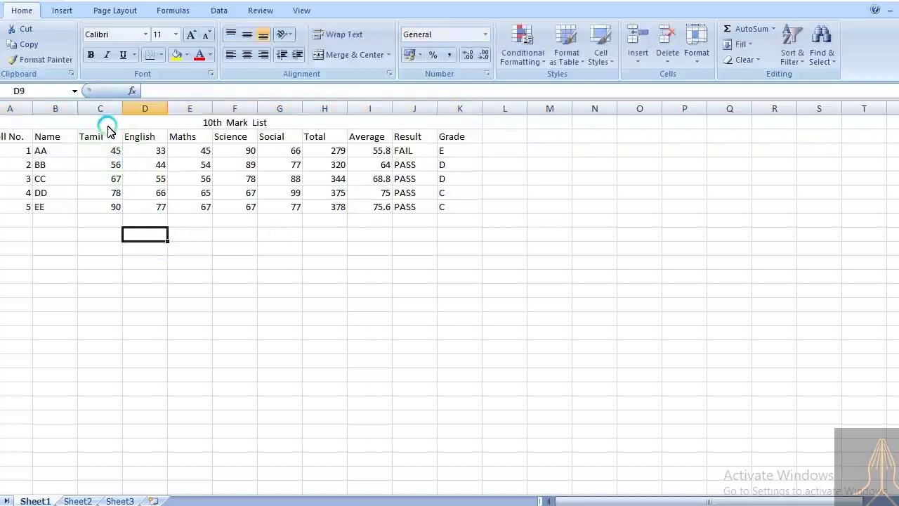
Step: Set the whole mark table, title included, to Adobe Gothic Std B at 12 pt
{"action": "left_click_drag", "start_coordinate": [107, 127], "coordinate": [274, 211]}
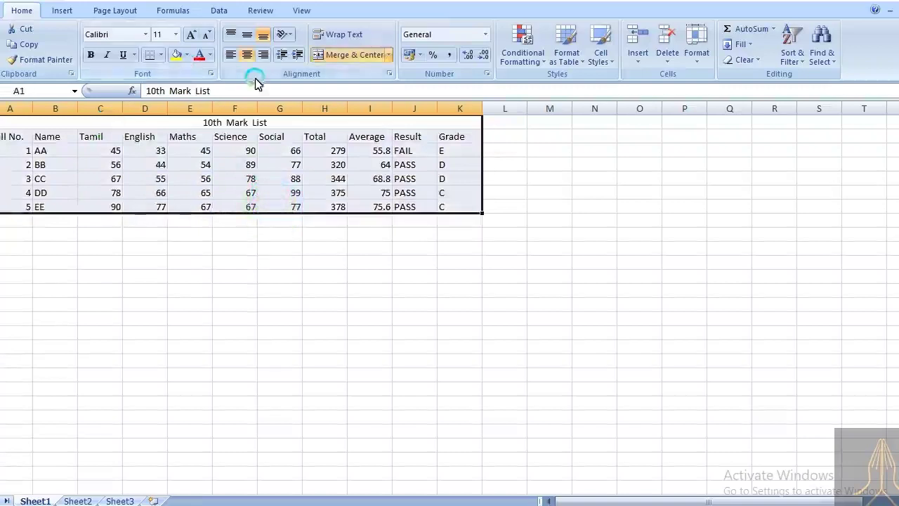
{"action": "left_click", "coordinate": [146, 35]}
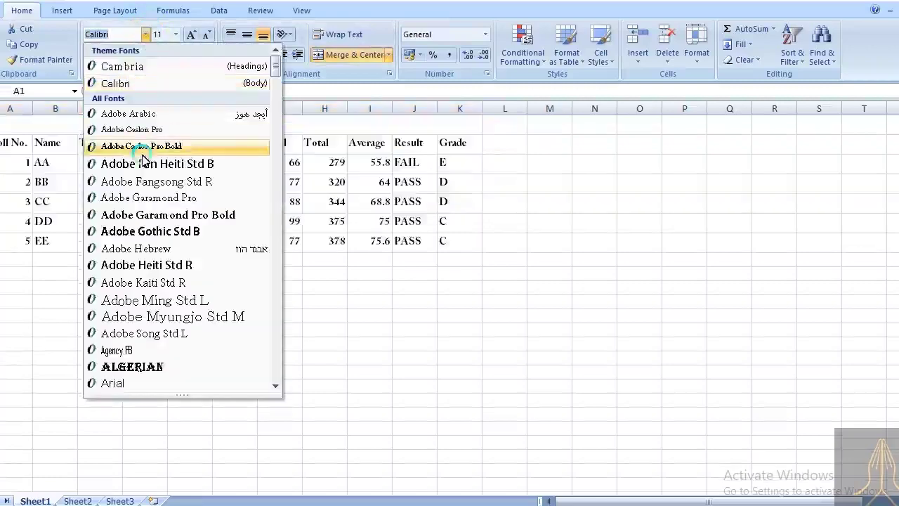
{"action": "left_click", "coordinate": [191, 238]}
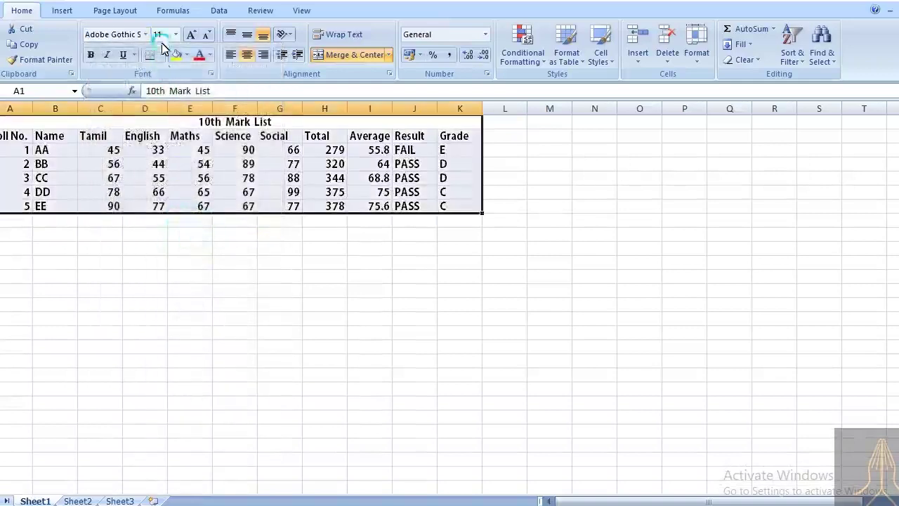
{"action": "left_click", "coordinate": [176, 35]}
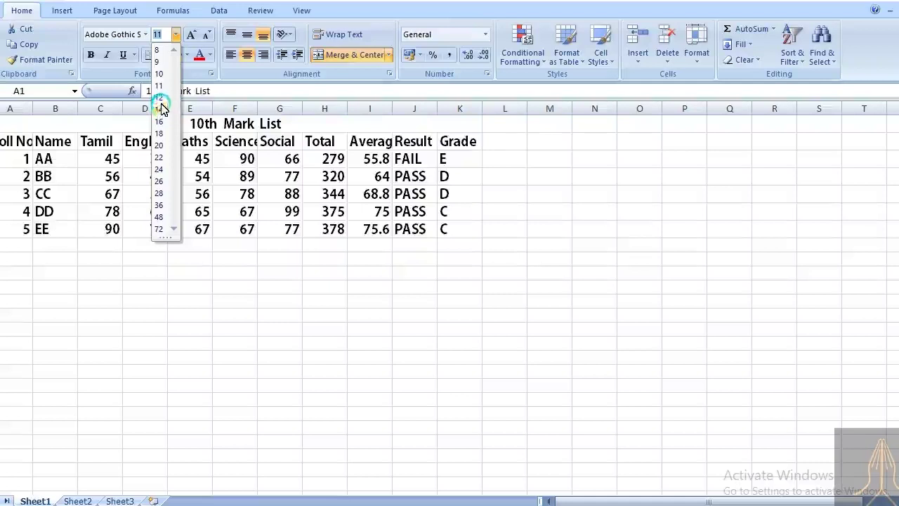
{"action": "left_click", "coordinate": [161, 99]}
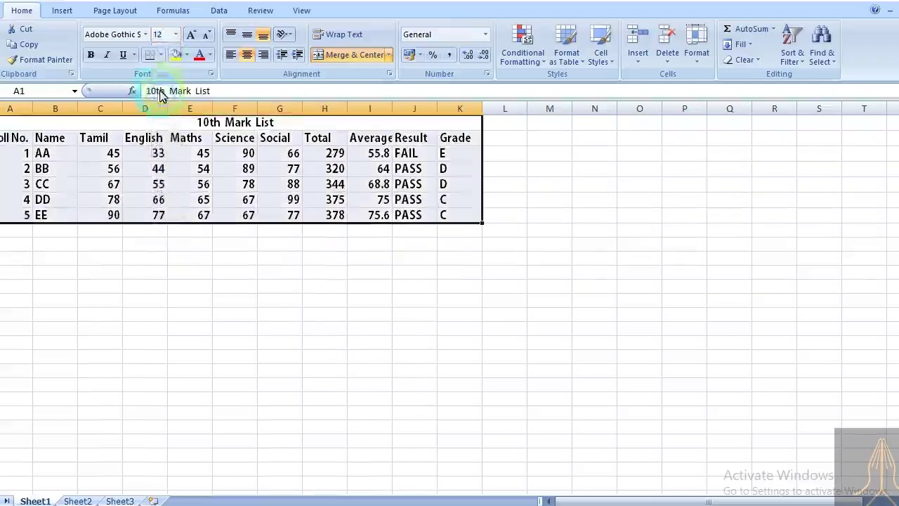
Step: Make the table text bold, italic, underlined and green
{"action": "left_click", "coordinate": [93, 56]}
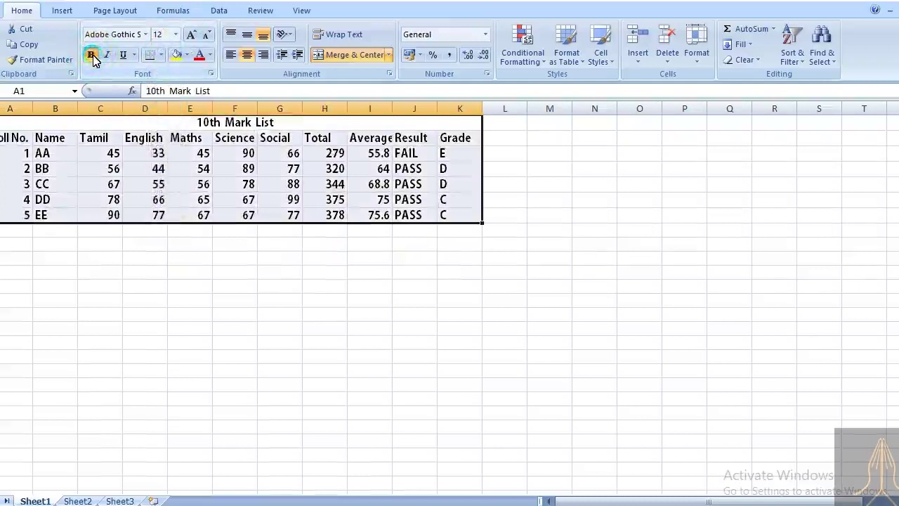
{"action": "left_click", "coordinate": [104, 57]}
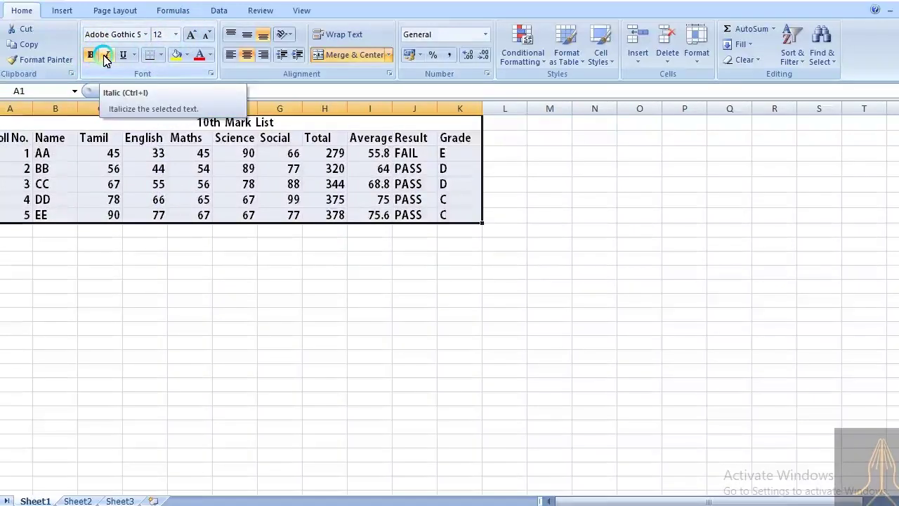
{"action": "left_click", "coordinate": [105, 56]}
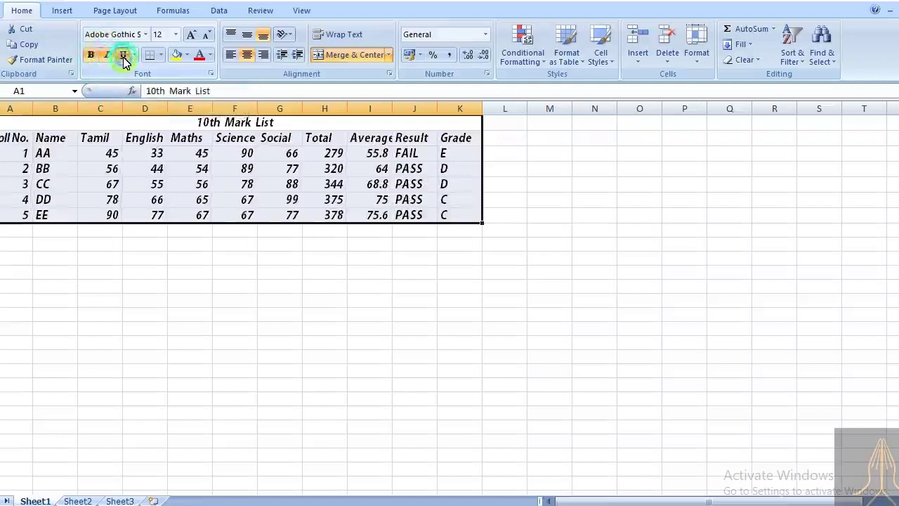
{"action": "left_click", "coordinate": [124, 56]}
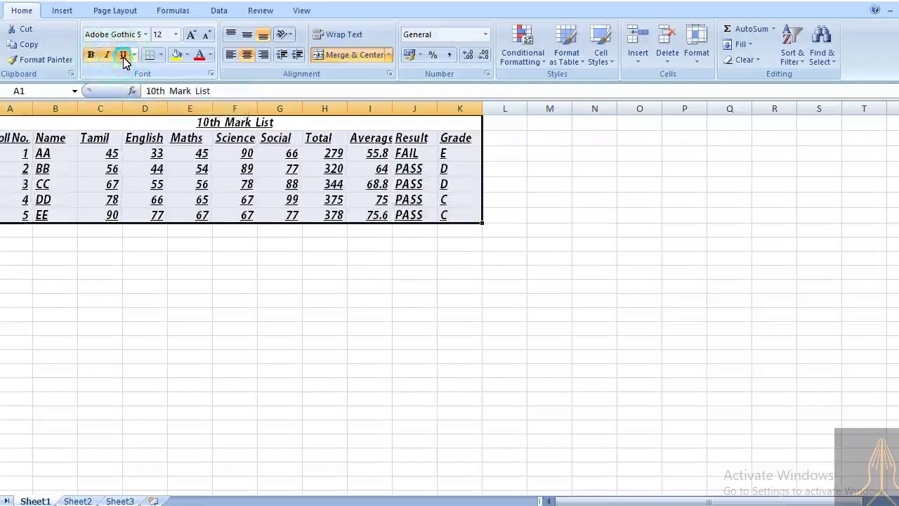
{"action": "left_click", "coordinate": [211, 56]}
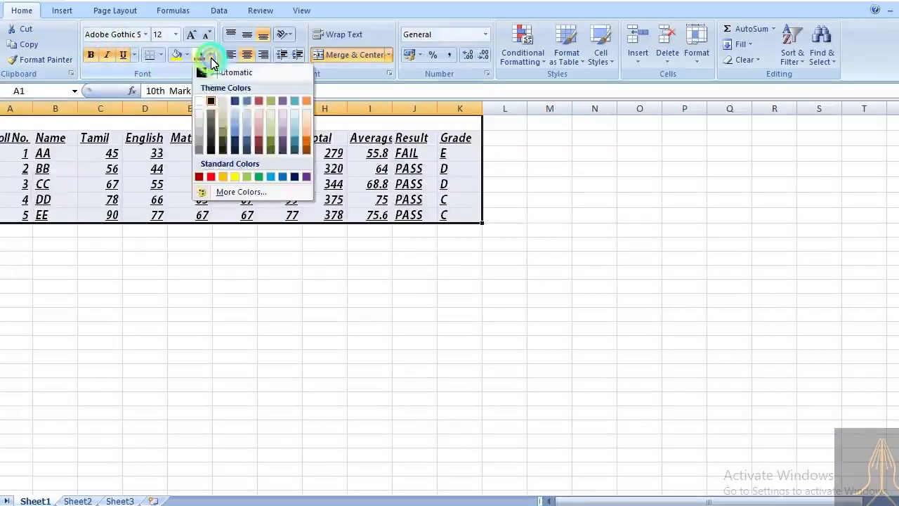
{"action": "left_click", "coordinate": [218, 178]}
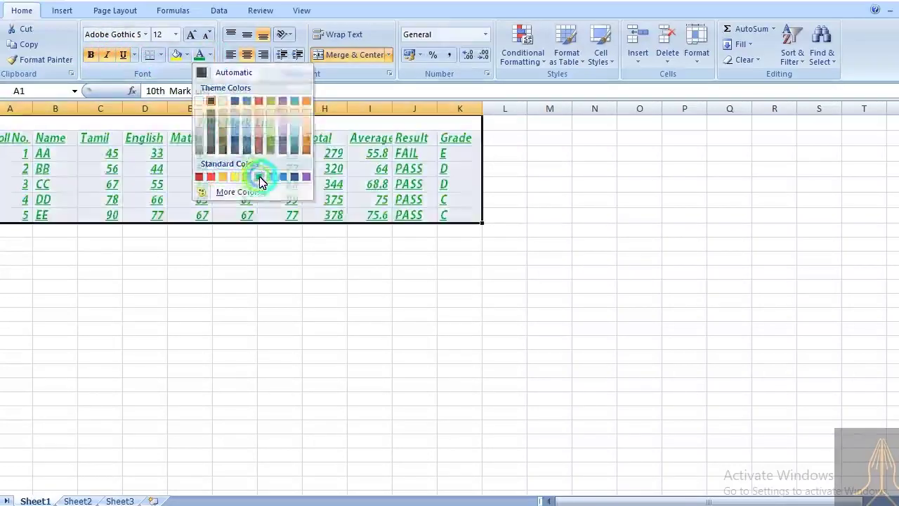
{"action": "left_click", "coordinate": [259, 178]}
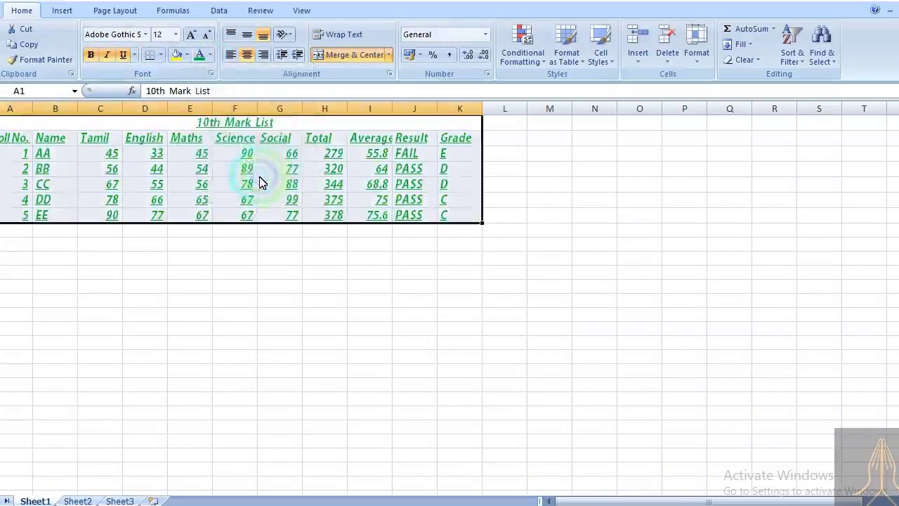
{"action": "left_click", "coordinate": [187, 55]}
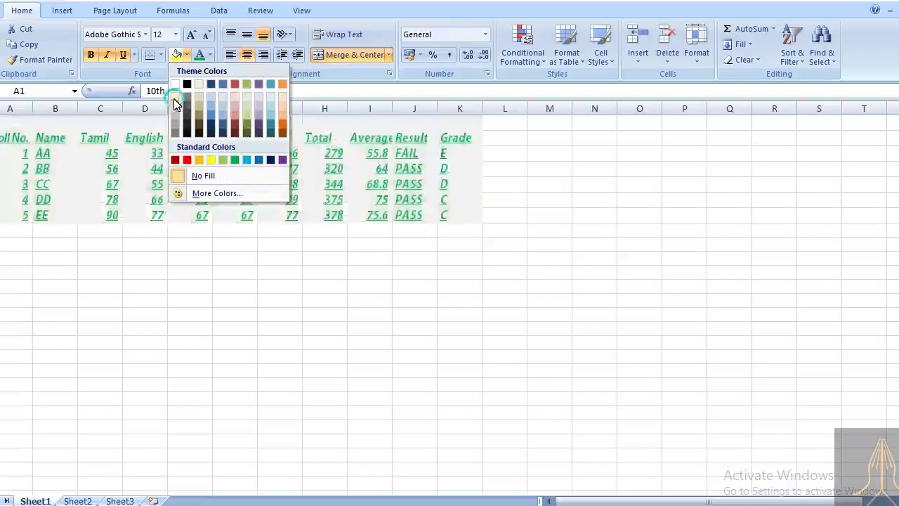
Step: Leave the fill colour unchanged and apply the orange Input cell style to the whole table
{"action": "left_click", "coordinate": [313, 262]}
{"action": "left_click", "coordinate": [548, 226]}
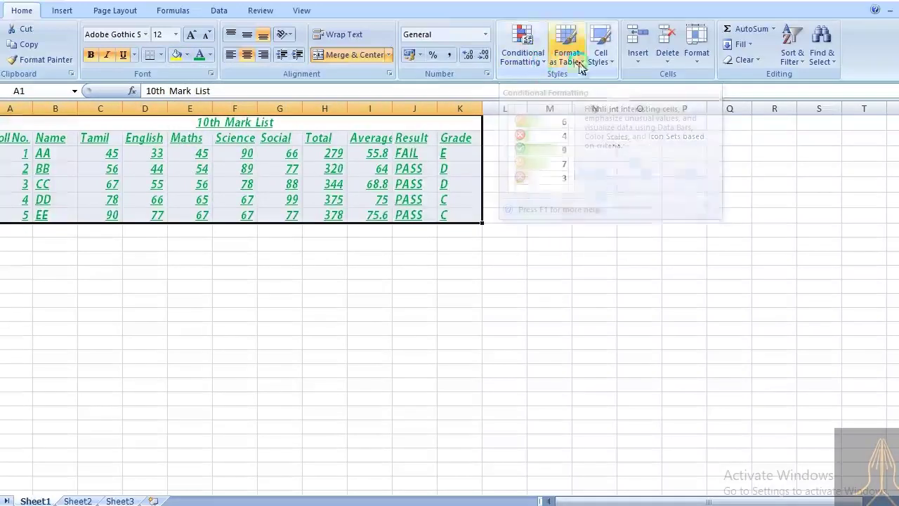
{"action": "left_click", "coordinate": [601, 55]}
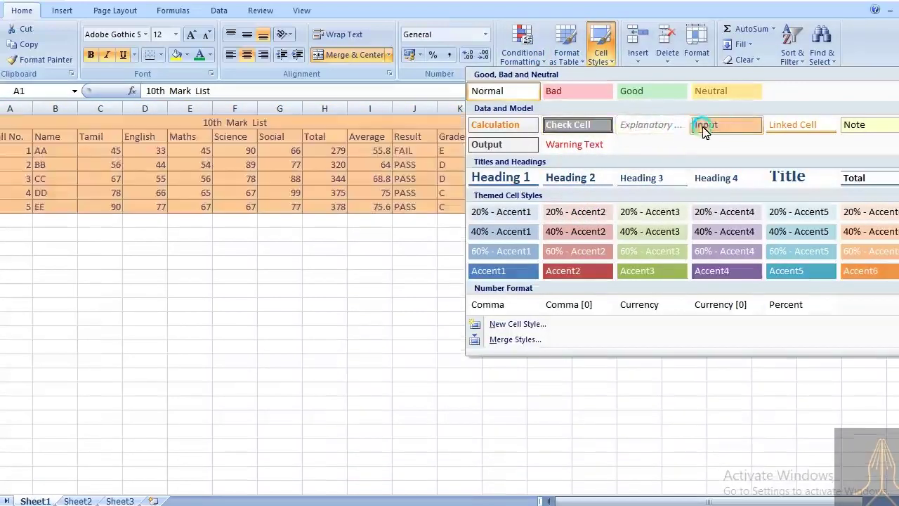
{"action": "left_click", "coordinate": [698, 128]}
{"action": "left_click", "coordinate": [416, 226]}
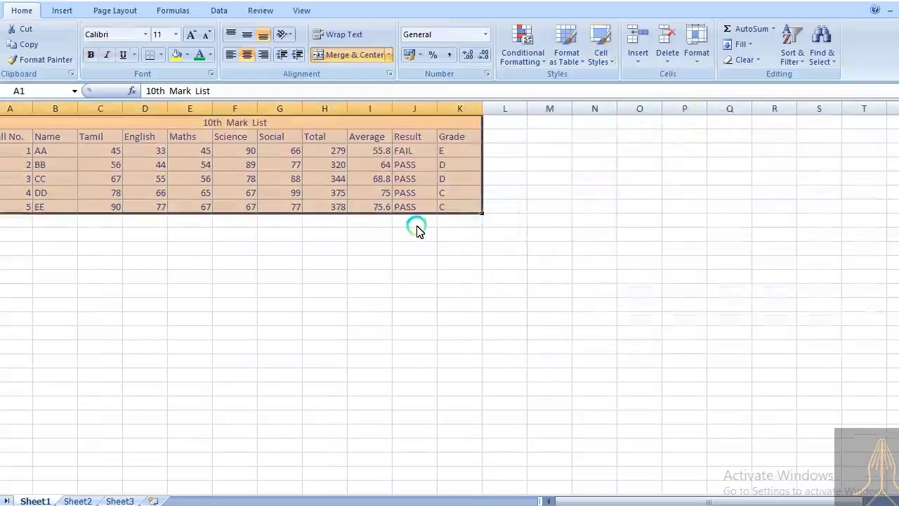
{"action": "left_click", "coordinate": [325, 237]}
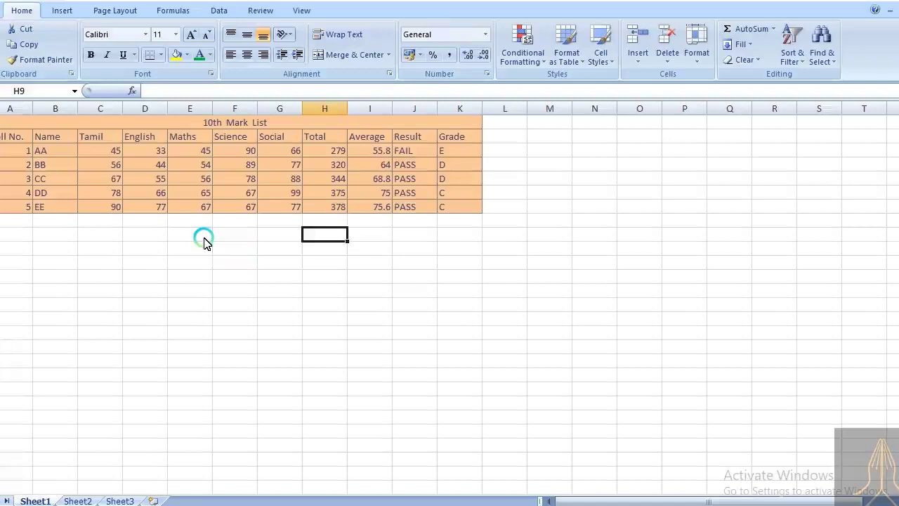
{"action": "left_click", "coordinate": [370, 180]}
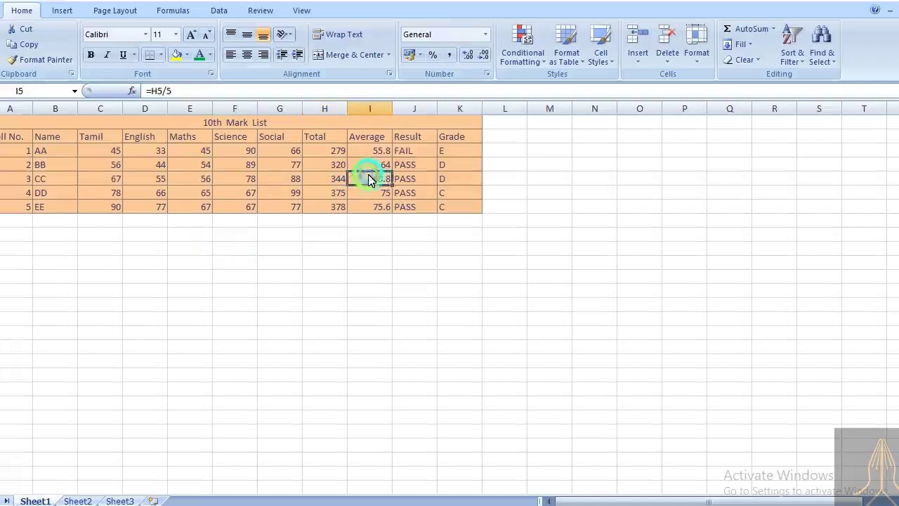
{"action": "left_click", "coordinate": [387, 246]}
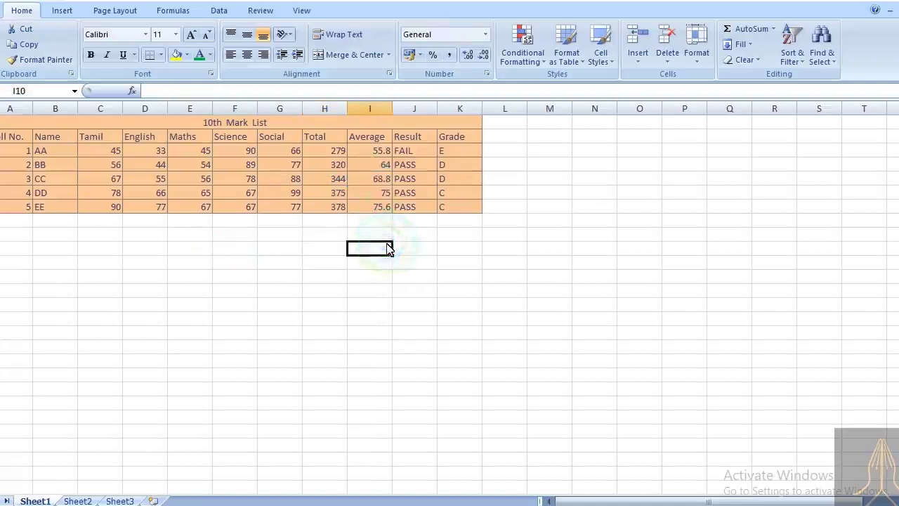
{"action": "left_click", "coordinate": [386, 151]}
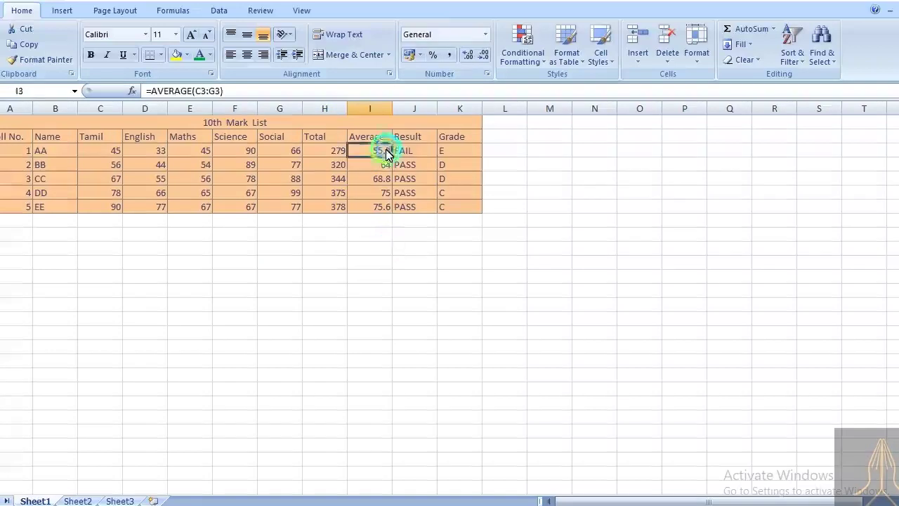
{"action": "left_click", "coordinate": [430, 236]}
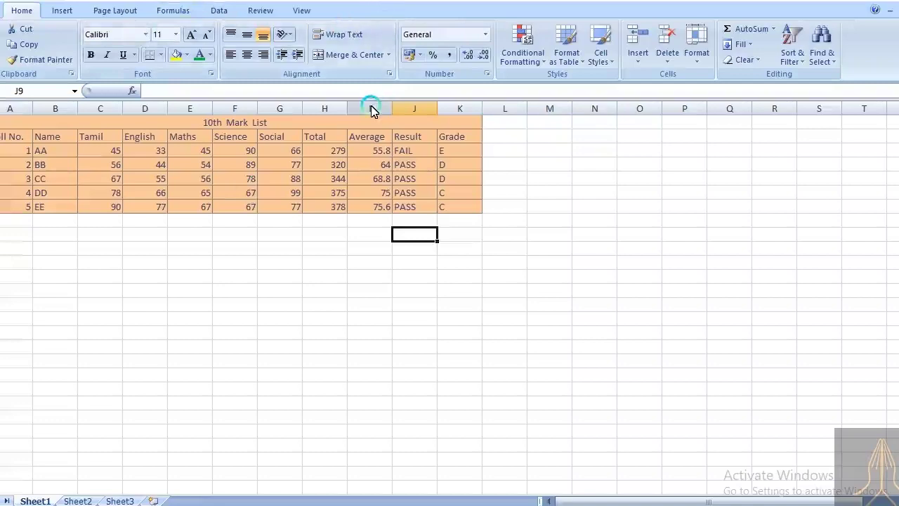
Step: Switch to the Word notes and review the SUM, AVG, PASS/FAIL and nested grade formulas
{"action": "key", "text": "alt+Tab"}
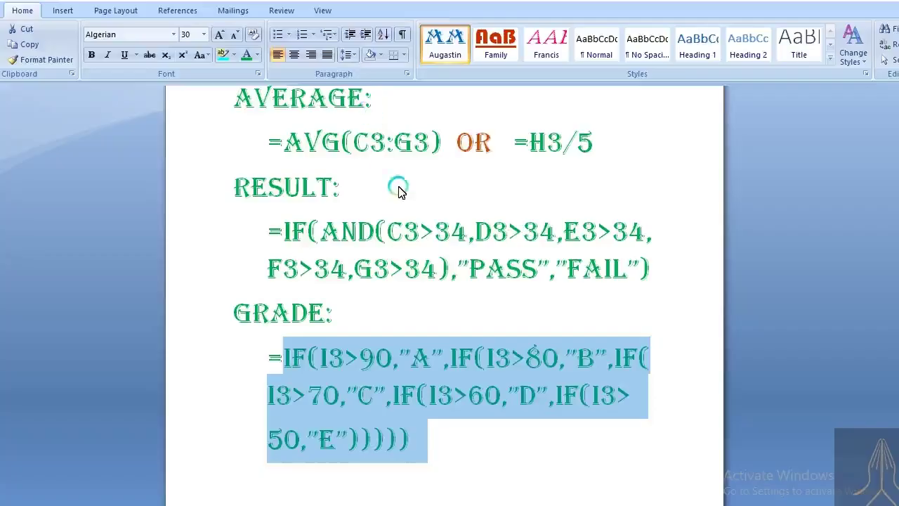
{"action": "scroll", "coordinate": [411, 205], "scroll_direction": "up", "scroll_amount": 2}
{"action": "scroll", "coordinate": [410, 205], "scroll_direction": "up", "scroll_amount": 1}
{"action": "scroll", "coordinate": [411, 206], "scroll_direction": "up", "scroll_amount": 3}
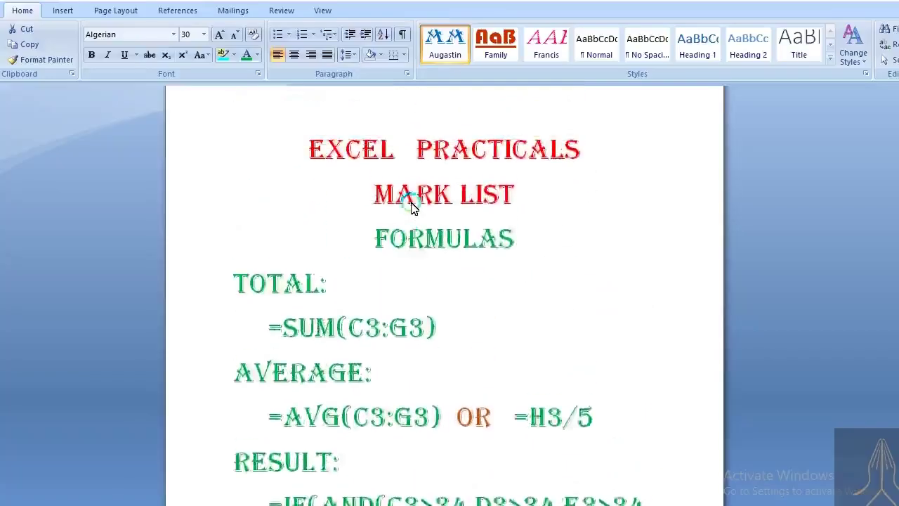
{"action": "scroll", "coordinate": [411, 205], "scroll_direction": "up", "scroll_amount": 1}
{"action": "scroll", "coordinate": [411, 206], "scroll_direction": "down", "scroll_amount": 1}
{"action": "scroll", "coordinate": [411, 206], "scroll_direction": "down", "scroll_amount": 1}
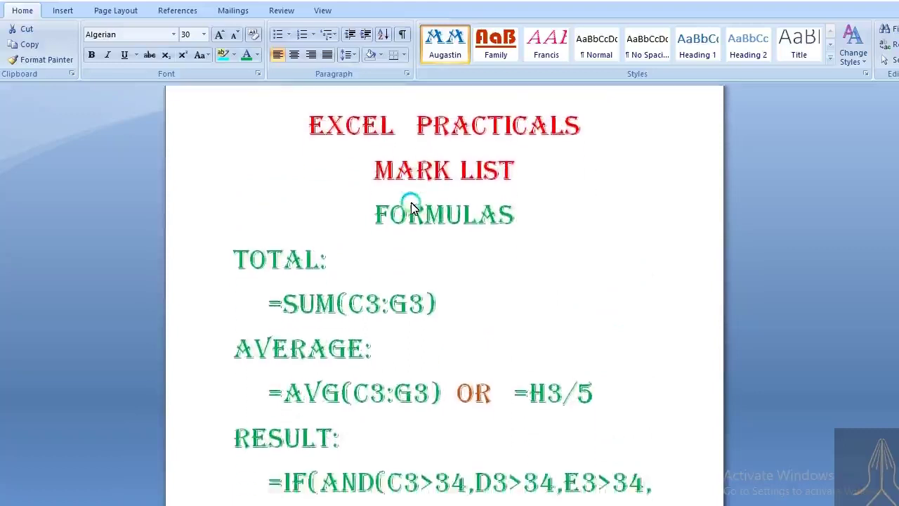
{"action": "scroll", "coordinate": [411, 206], "scroll_direction": "down", "scroll_amount": 1}
{"action": "scroll", "coordinate": [411, 205], "scroll_direction": "down", "scroll_amount": 1}
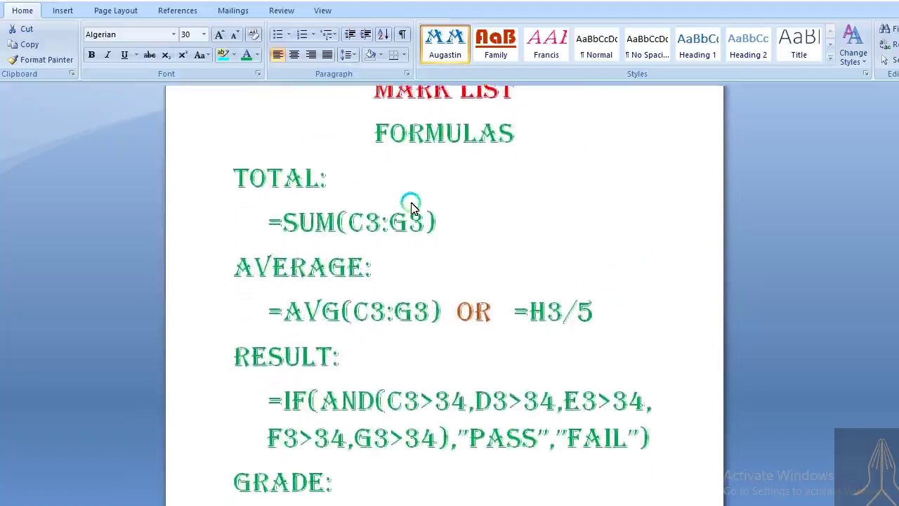
{"action": "scroll", "coordinate": [411, 206], "scroll_direction": "down", "scroll_amount": 1}
{"action": "scroll", "coordinate": [410, 206], "scroll_direction": "down", "scroll_amount": 4}
{"action": "scroll", "coordinate": [411, 205], "scroll_direction": "up", "scroll_amount": 1}
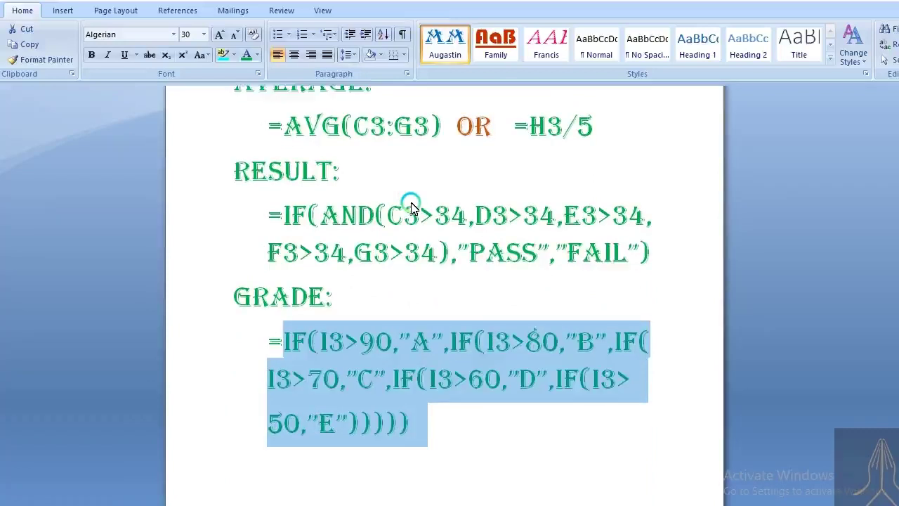
{"action": "scroll", "coordinate": [411, 206], "scroll_direction": "up", "scroll_amount": 1}
{"action": "left_click", "coordinate": [410, 207]}
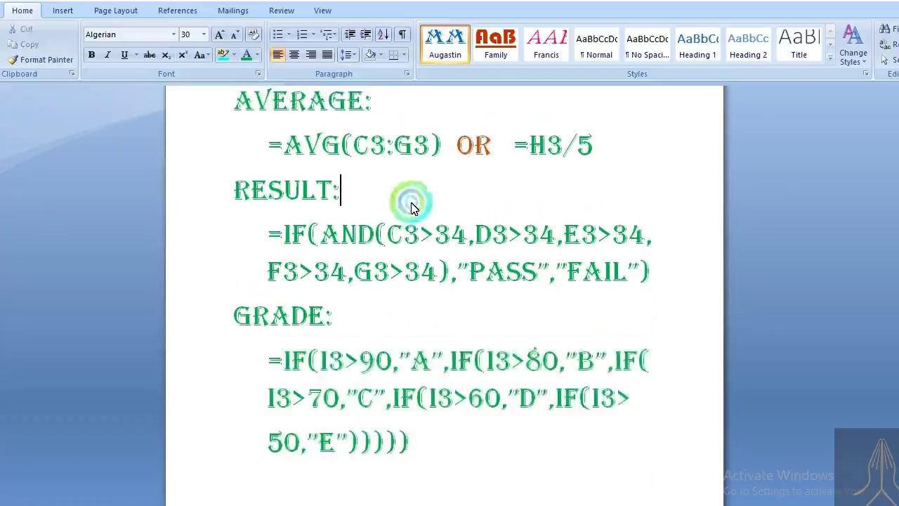
{"action": "scroll", "coordinate": [411, 208], "scroll_direction": "up", "scroll_amount": 2}
{"action": "scroll", "coordinate": [411, 207], "scroll_direction": "up", "scroll_amount": 1}
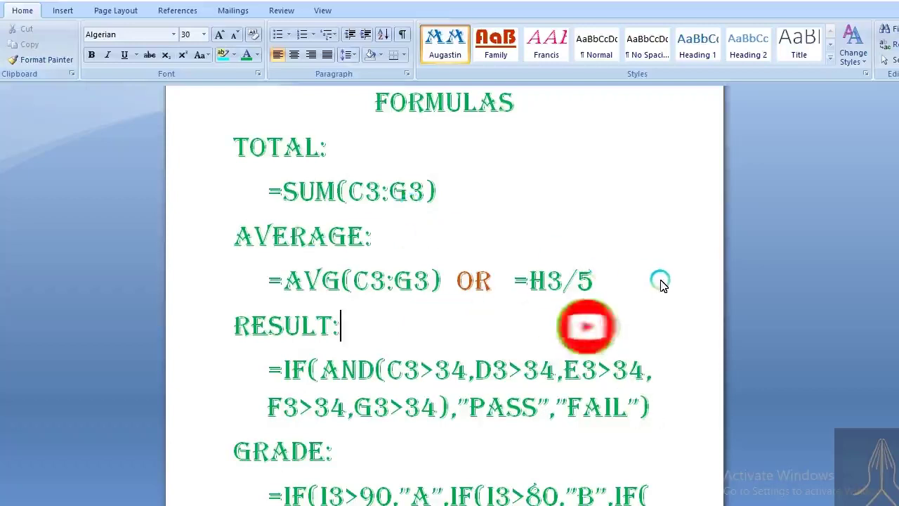
{"action": "scroll", "coordinate": [602, 274], "scroll_direction": "down", "scroll_amount": 3}
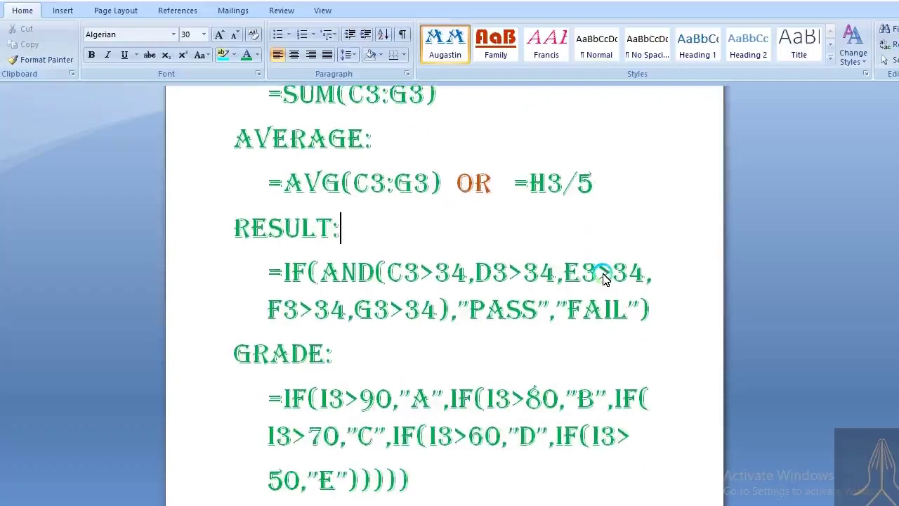